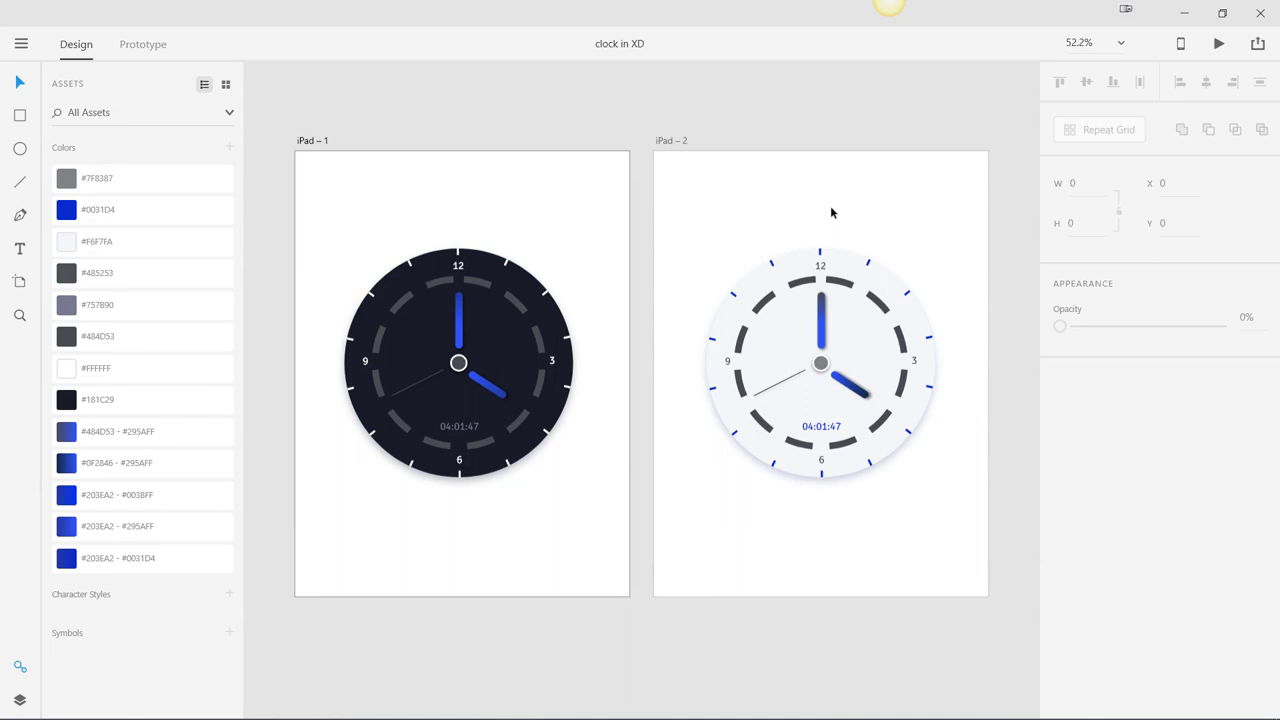
# Create a new document with an iPad artboard of 768 x 1024 px, maximize its window and fit the artboard in view
pyautogui.click(677, 142)
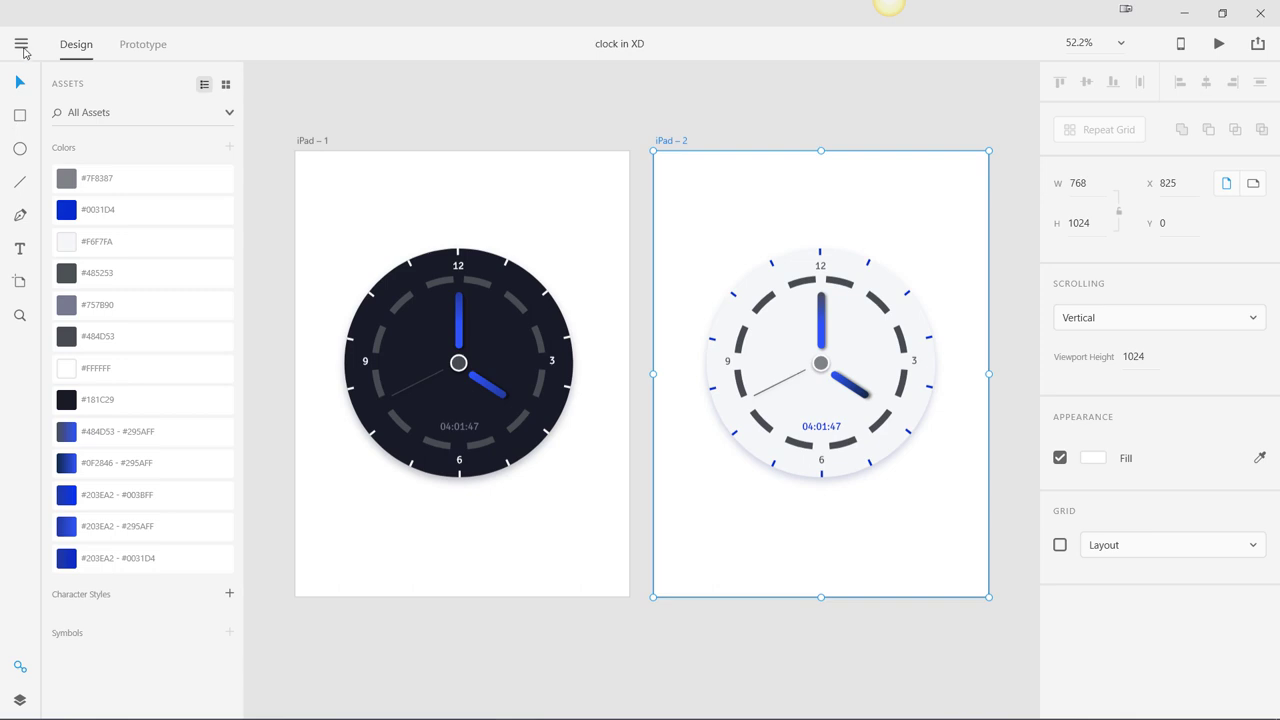
pyautogui.click(22, 48)
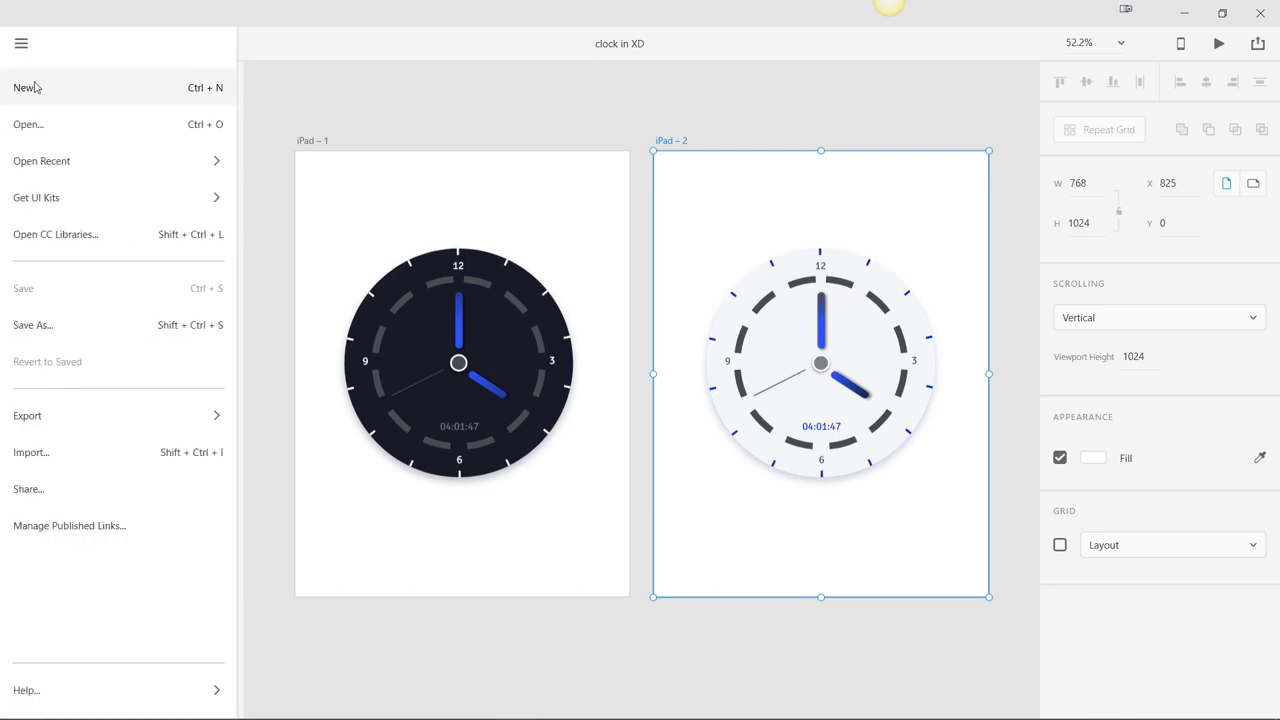
pyautogui.click(27, 88)
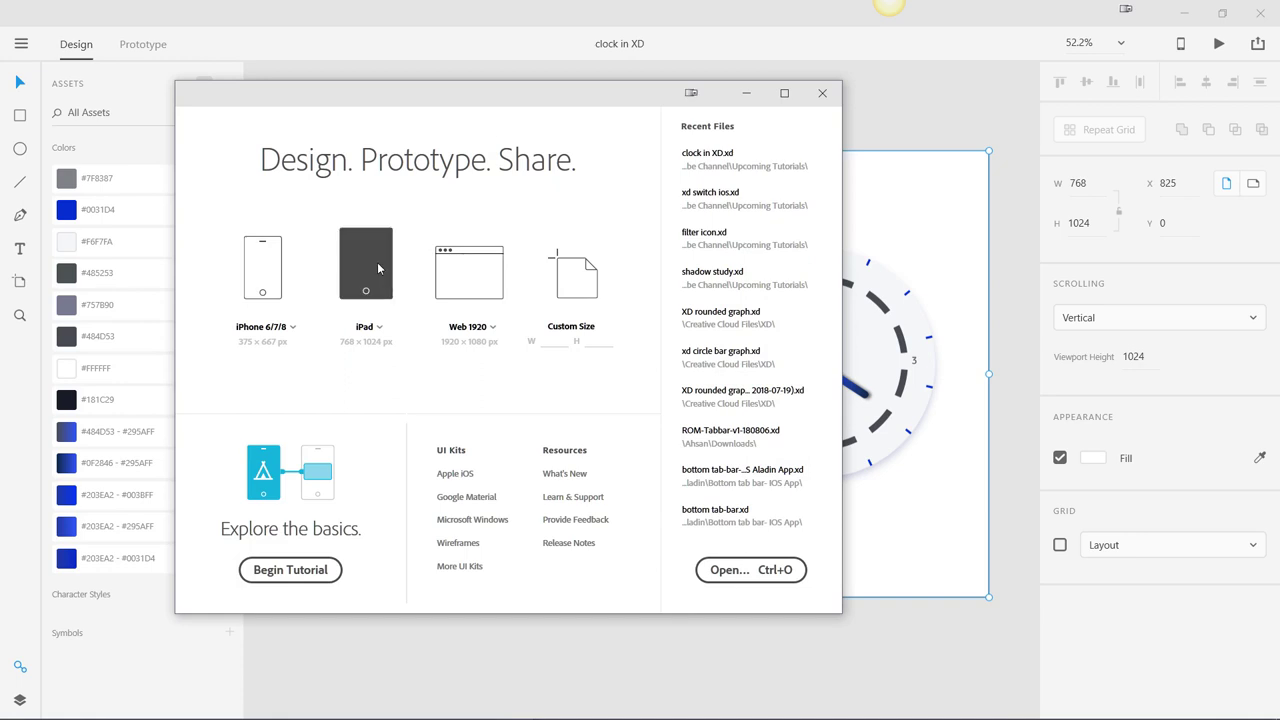
pyautogui.click(378, 268)
pyautogui.click(783, 95)
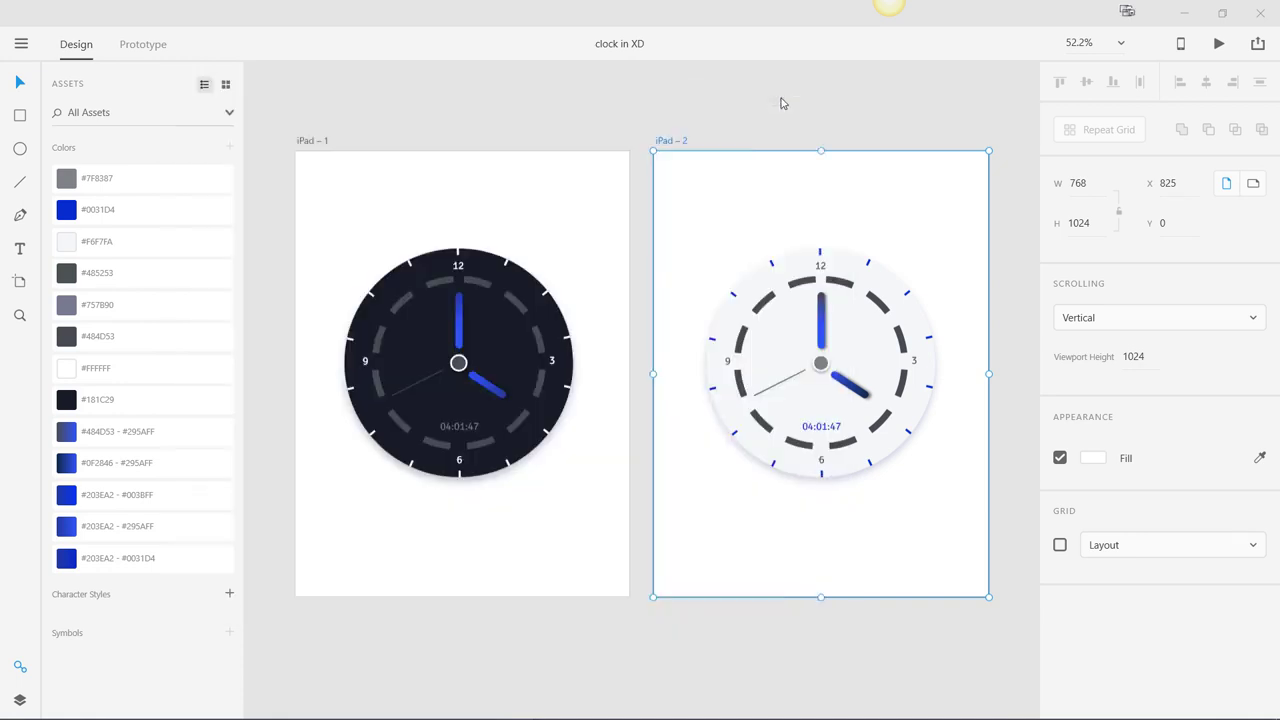
pyautogui.hotkey('ctrl', '0')
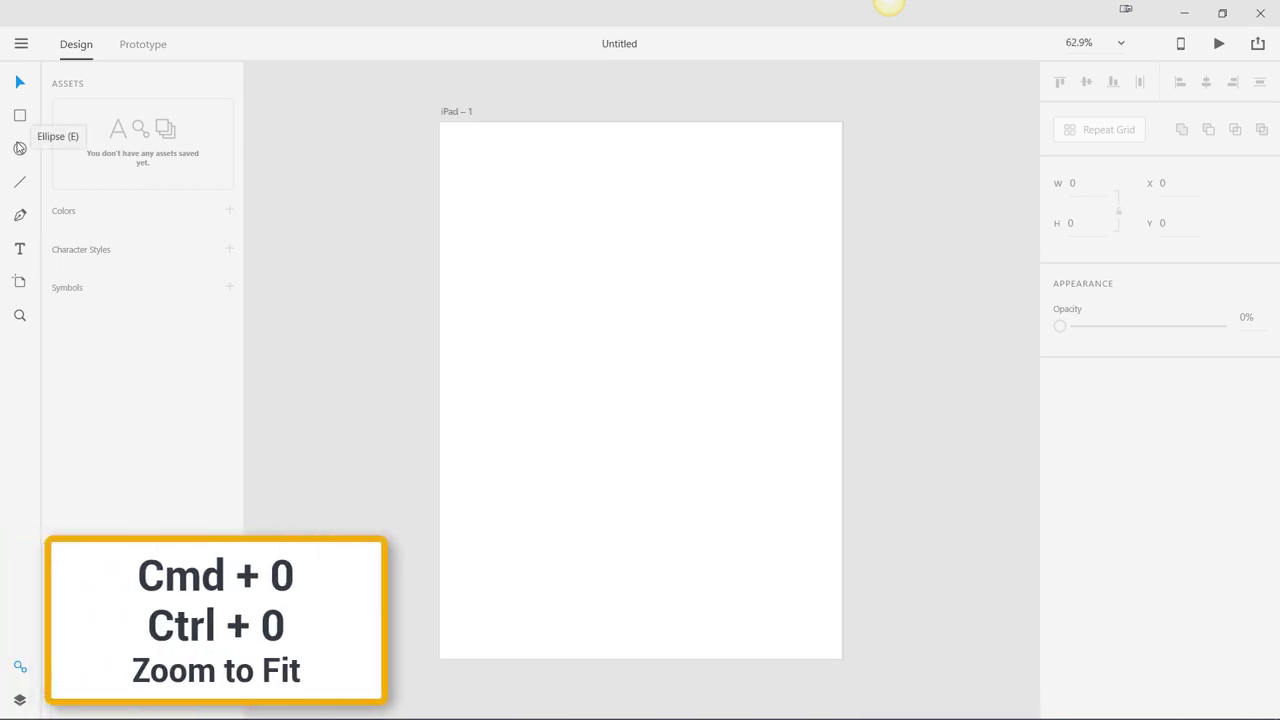
# Draw a circle with locked proportions sized 525 x 525 and centre it horizontally on the artboard at X 122, Y 220
pyautogui.click(20, 149)
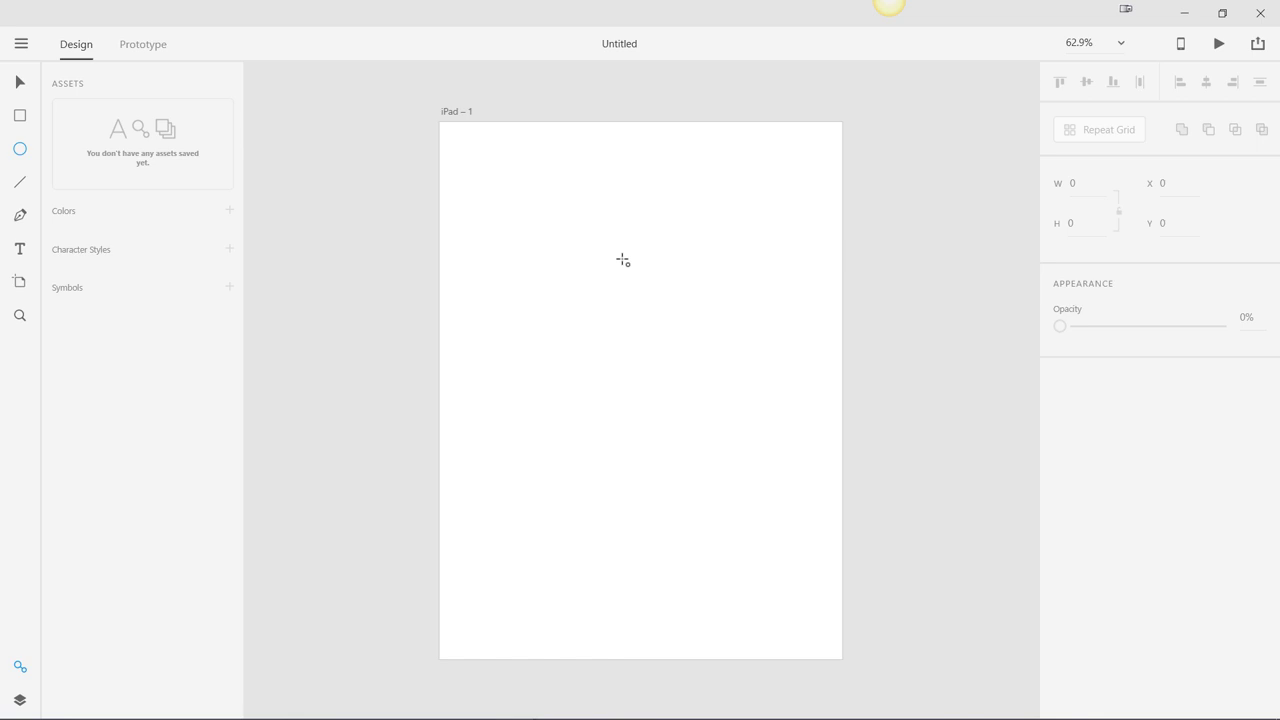
pyautogui.moveTo(548, 230); pyautogui.dragTo(825, 517)
pyautogui.click(1094, 184)
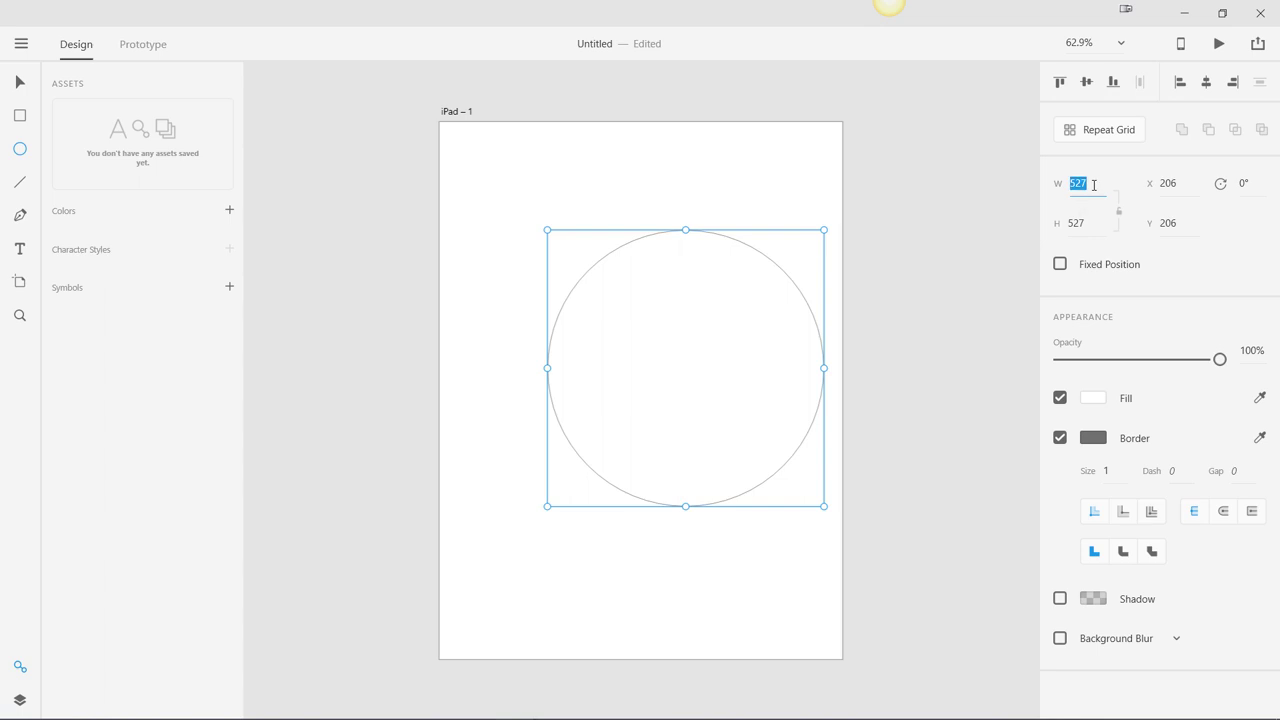
pyautogui.click(1120, 210)
pyautogui.click(1078, 184)
pyautogui.write('525')
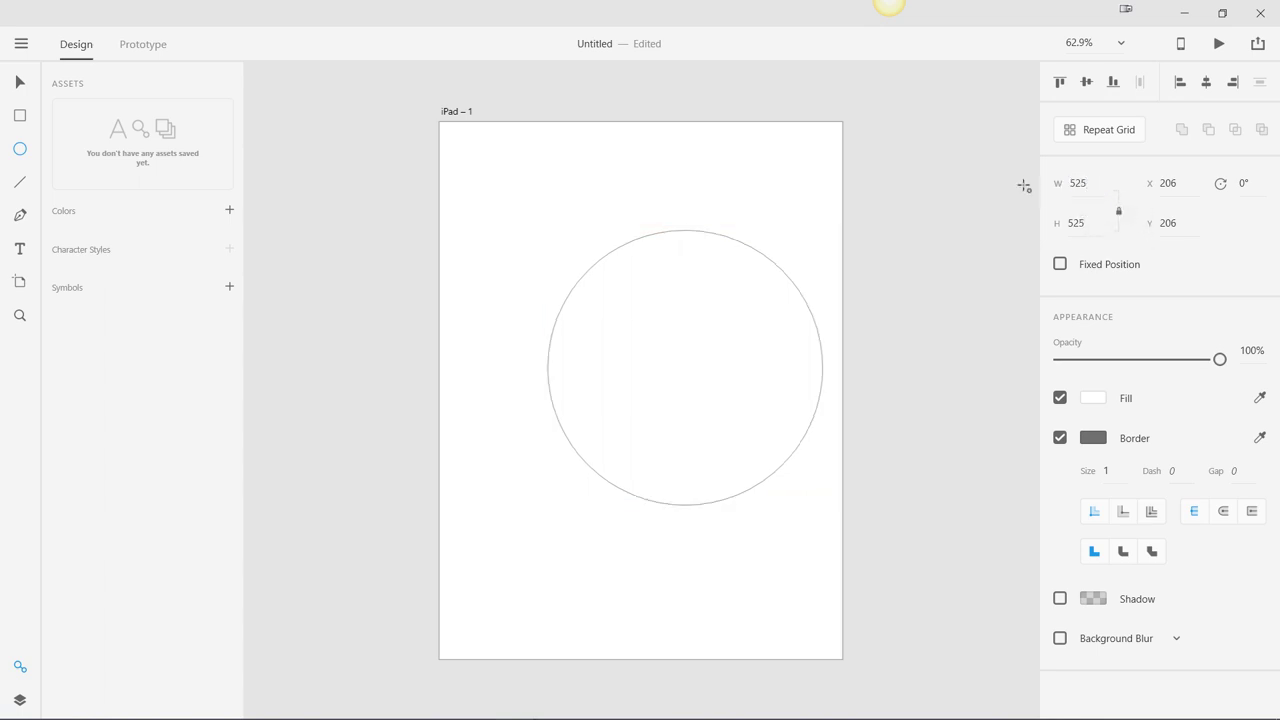
pyautogui.press('Return')
pyautogui.press('v')
pyautogui.moveTo(700, 359); pyautogui.dragTo(656, 366)
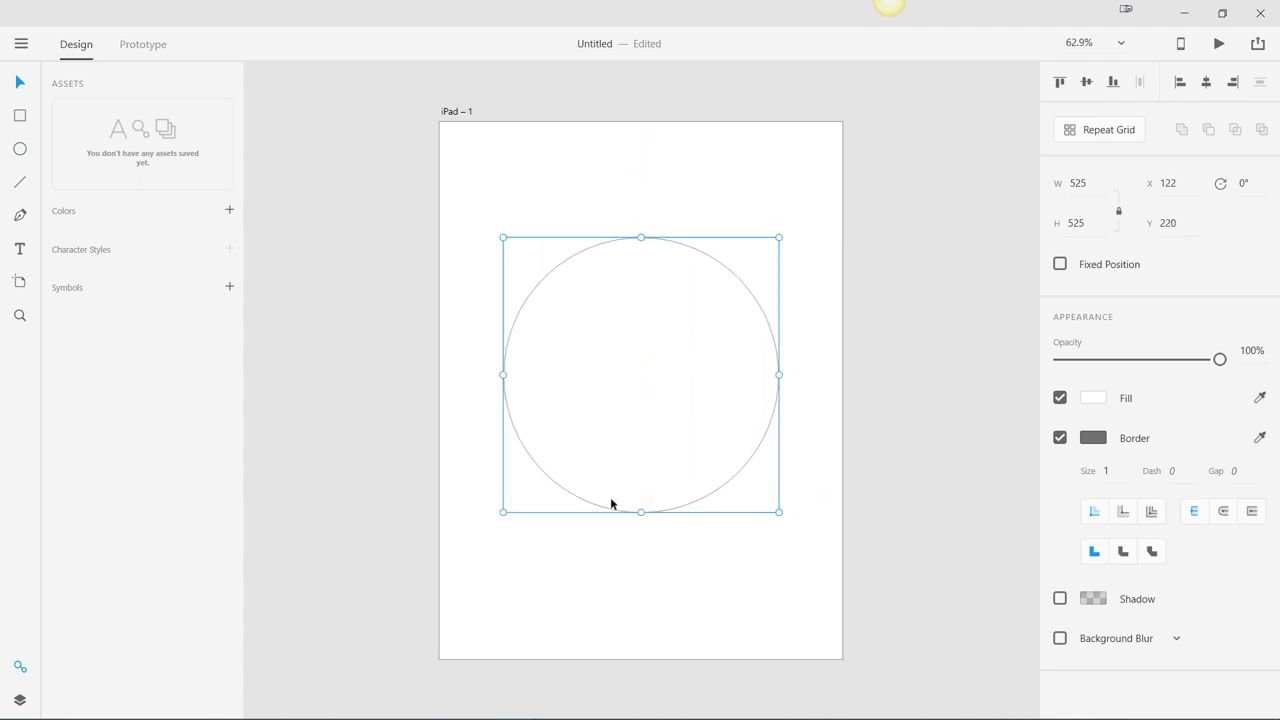
# Set the circle's solid fill colour to #181C29
pyautogui.click(1094, 400)
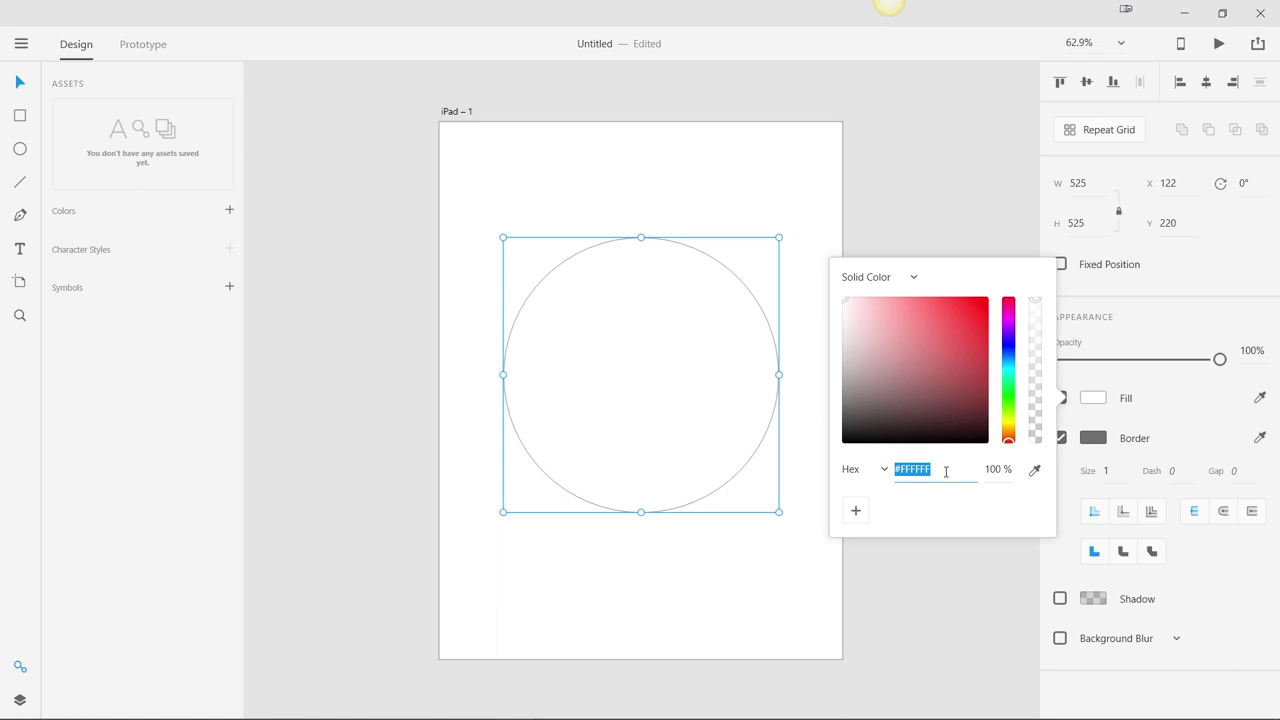
pyautogui.click(941, 474)
pyautogui.press('BackSpace')
pyautogui.press('BackSpace')
pyautogui.press('BackSpace')
pyautogui.press('BackSpace')
pyautogui.press('BackSpace')
pyautogui.press('BackSpace')
pyautogui.write('181')
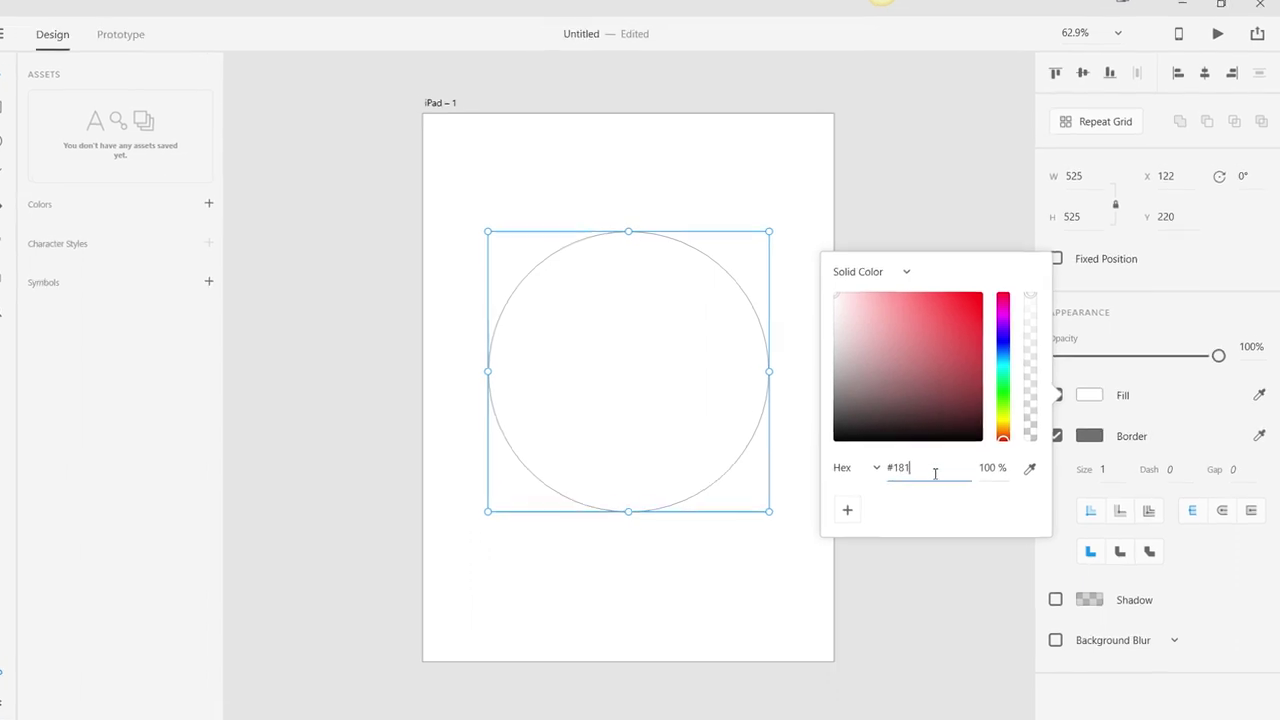
pyautogui.write('C29')
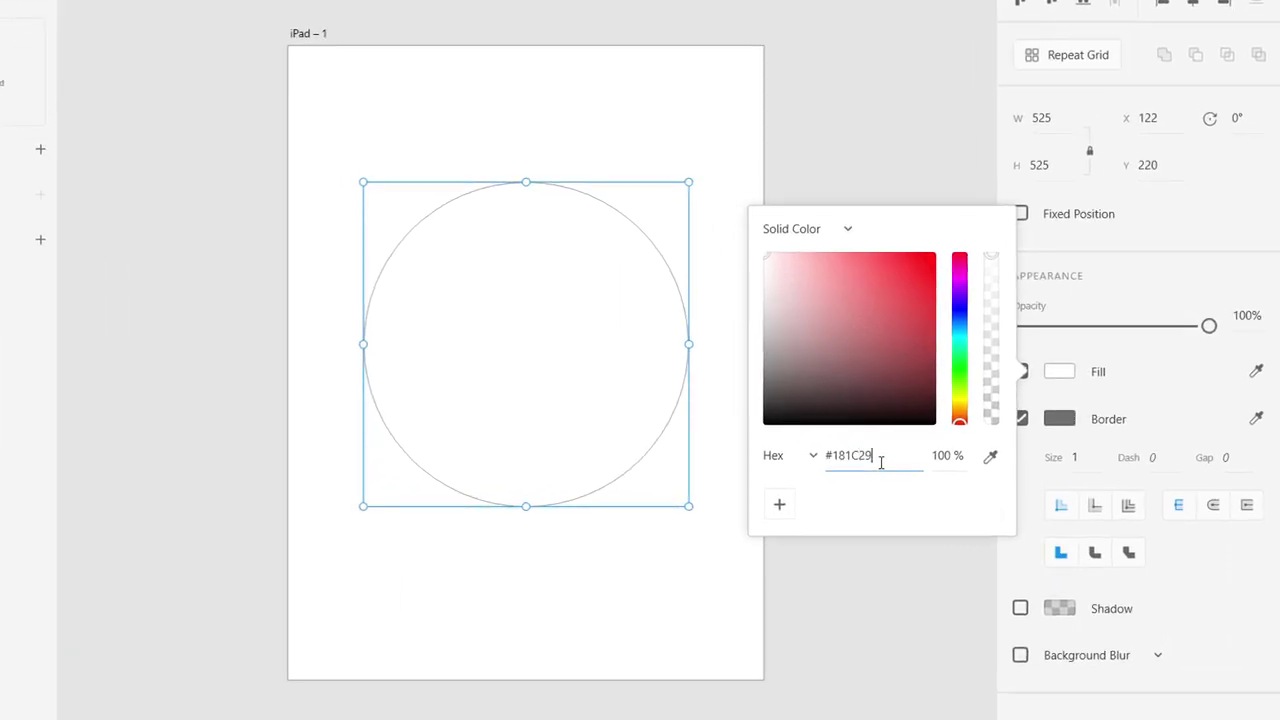
pyautogui.press('Return')
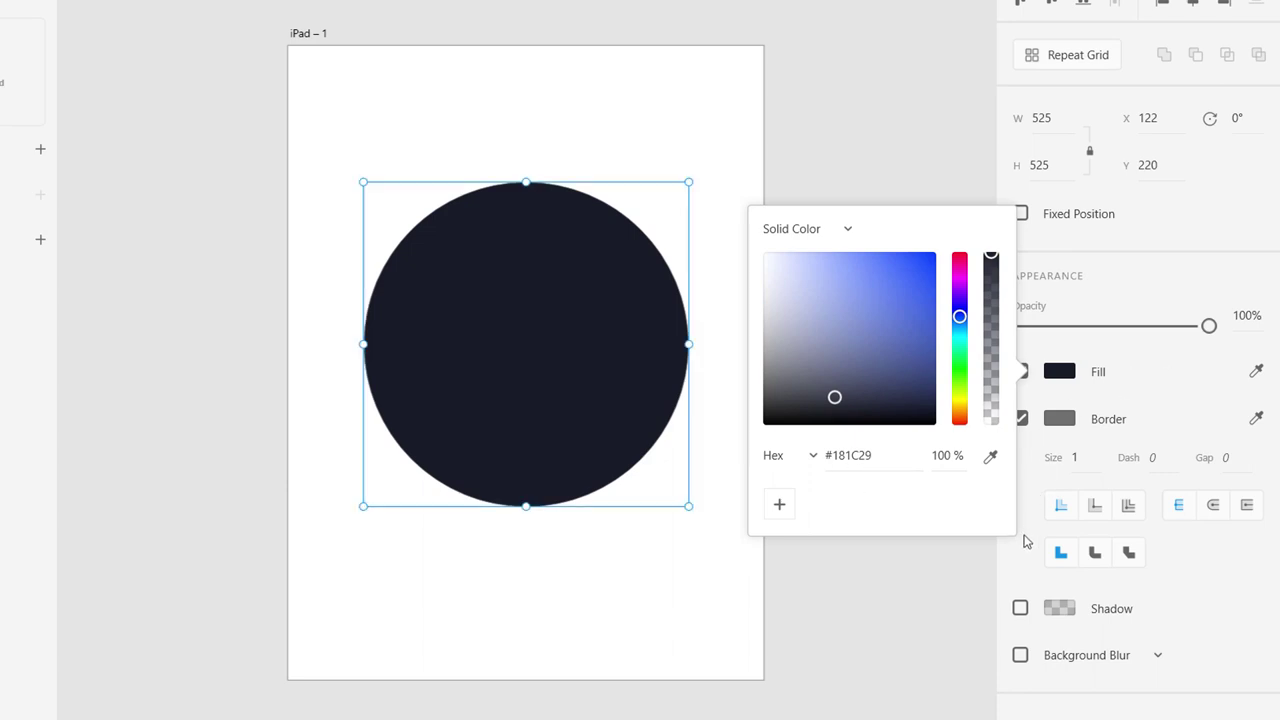
pyautogui.click(1050, 378)
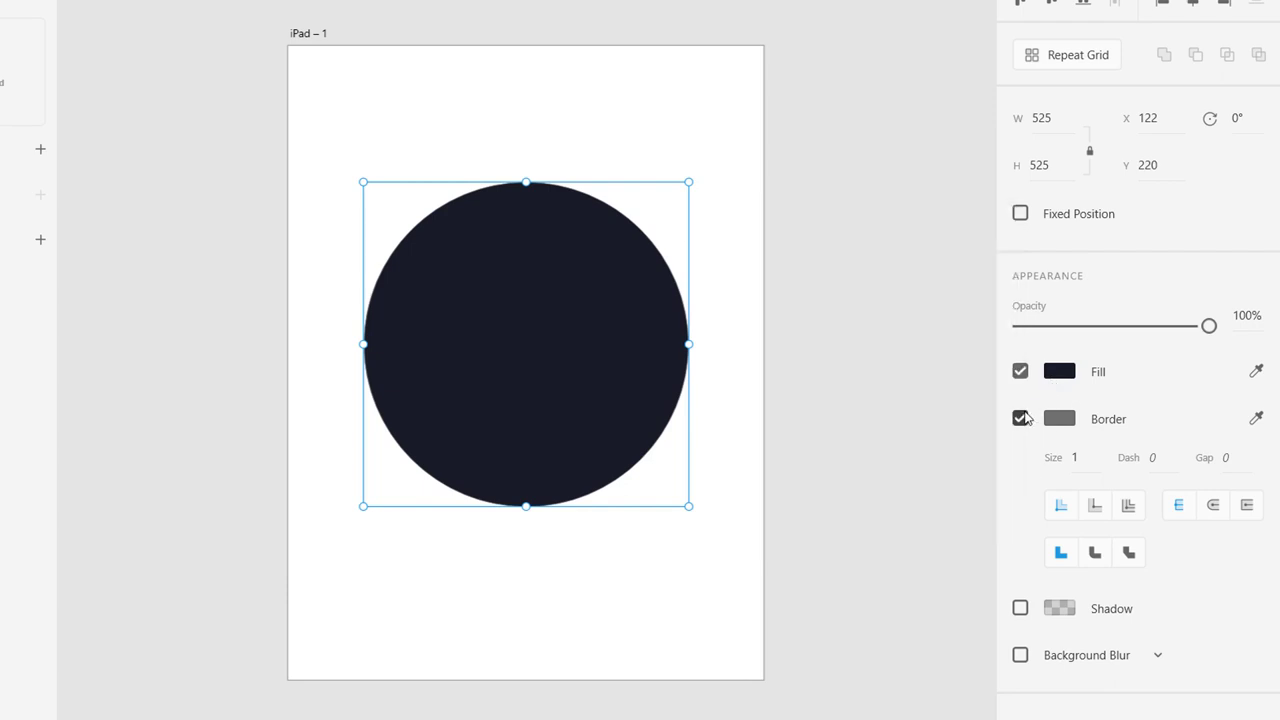
# Change the circle's border colour to white, #FFFFFF
pyautogui.click(1058, 421)
pyautogui.moveTo(837, 363); pyautogui.dragTo(727, 285)
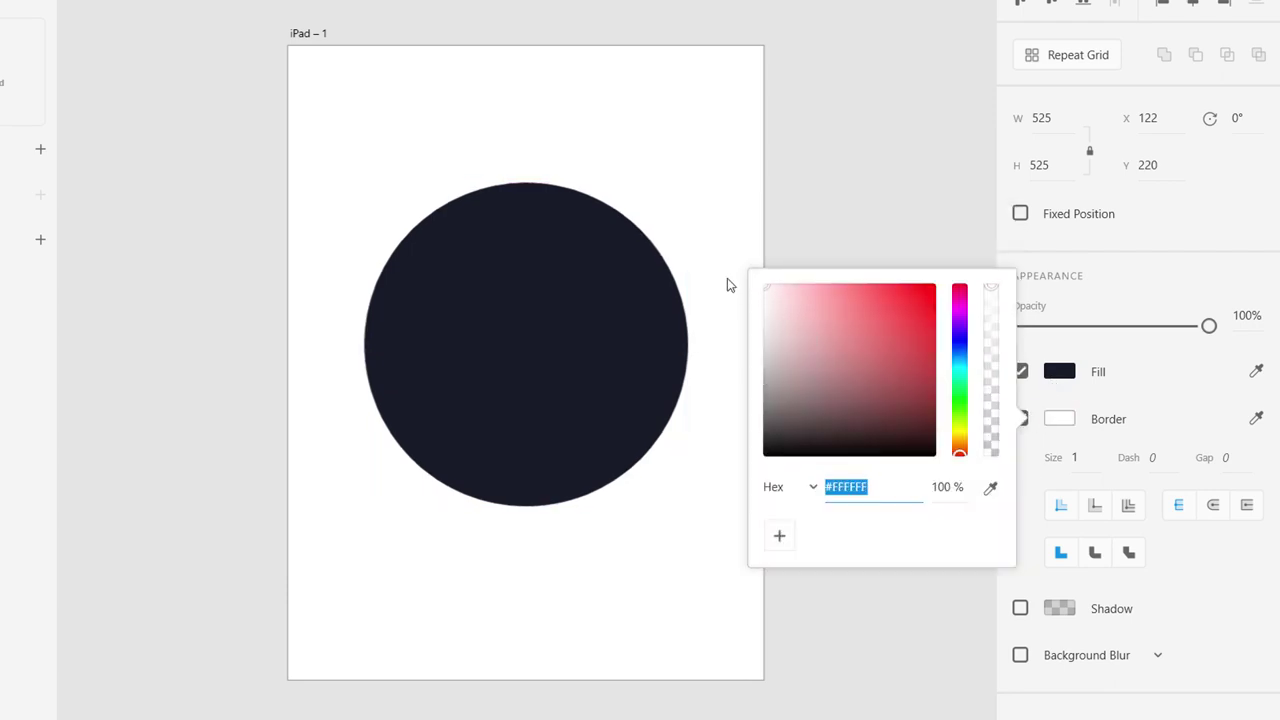
pyautogui.click(1023, 594)
# Turn the circle's border into clock tick marks with size 15, dash 5 and gap 113
pyautogui.click(1063, 460)
pyautogui.doubleClick(1063, 460)
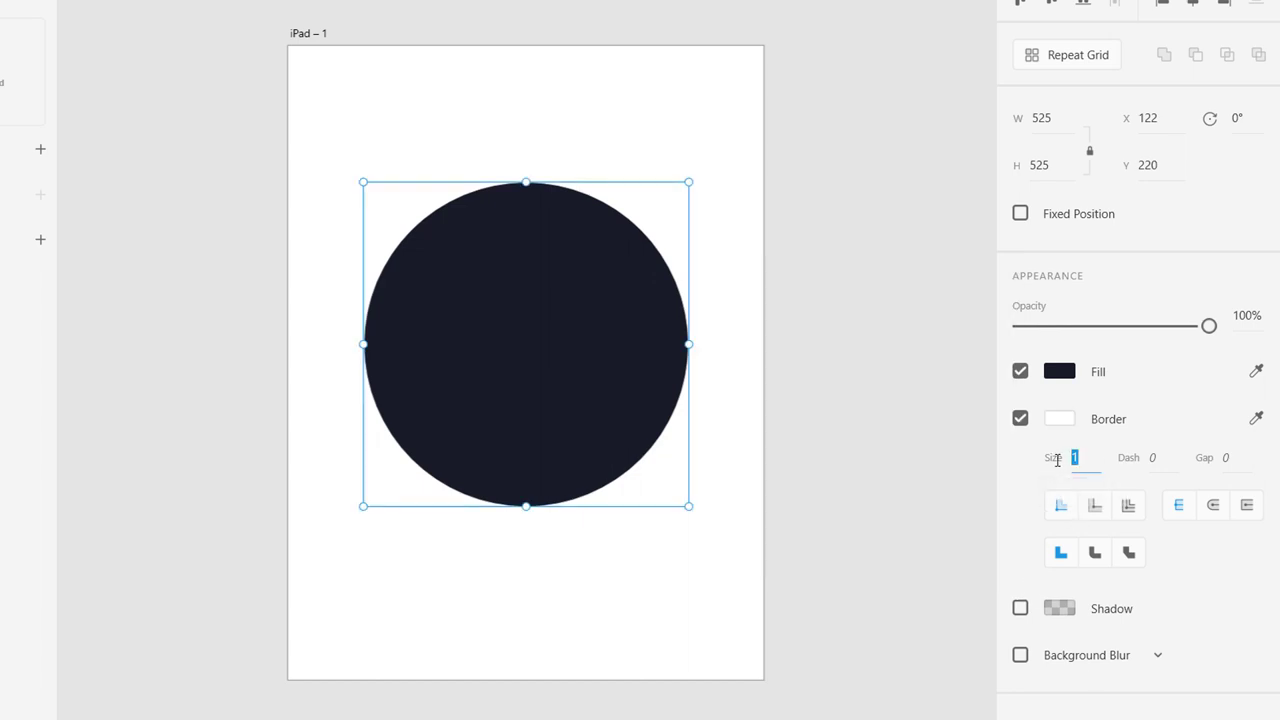
pyautogui.write('15')
pyautogui.click(1175, 463)
pyautogui.doubleClick(1175, 462)
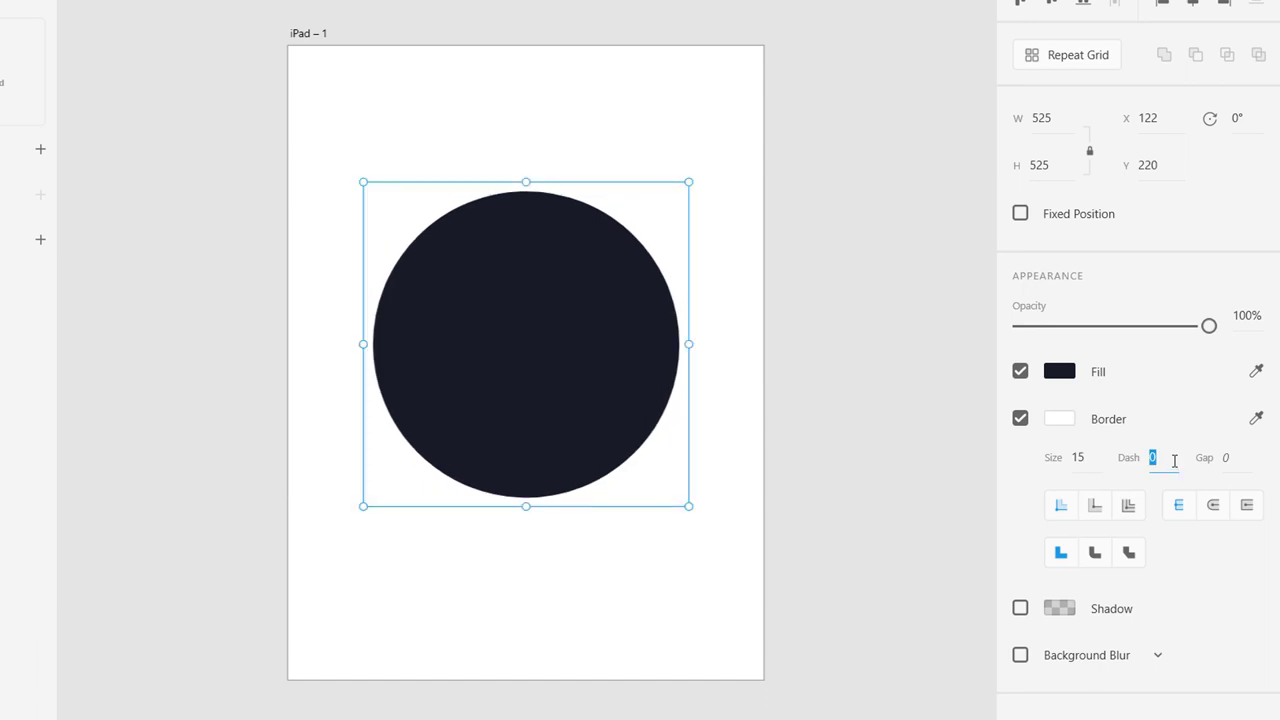
pyautogui.write('5')
pyautogui.doubleClick(1240, 459)
pyautogui.write('113')
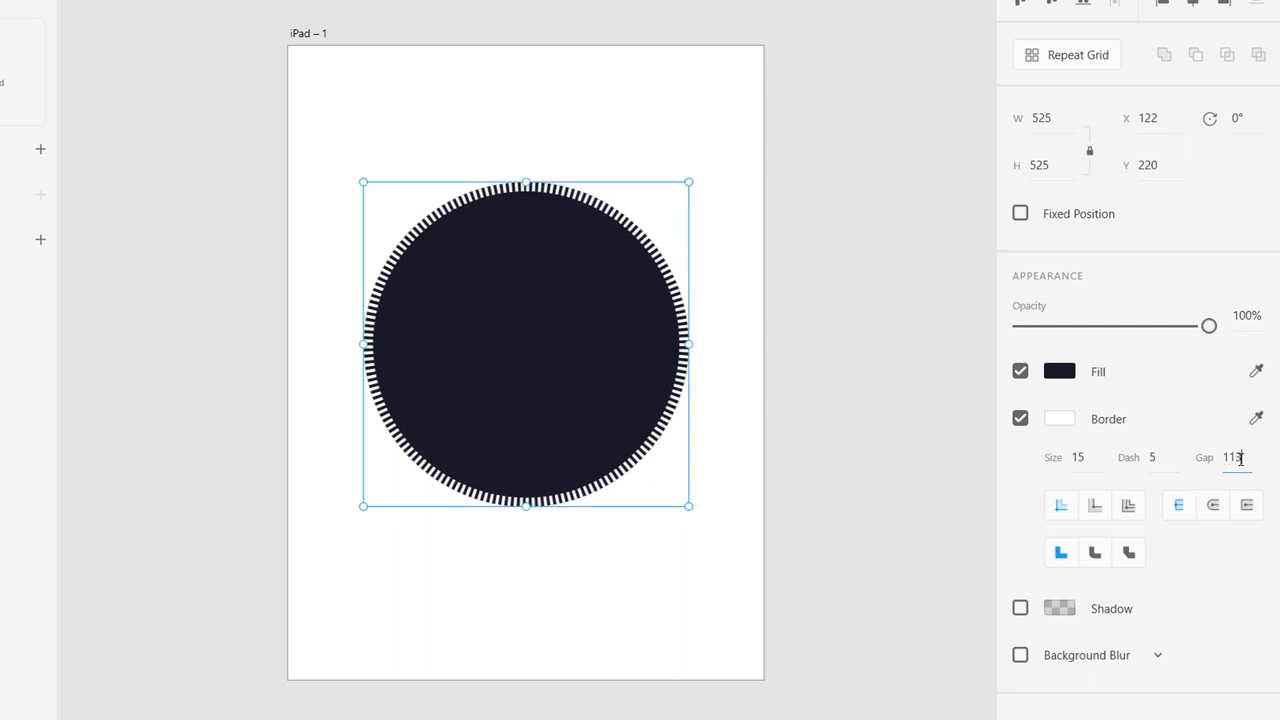
pyautogui.press('Return')
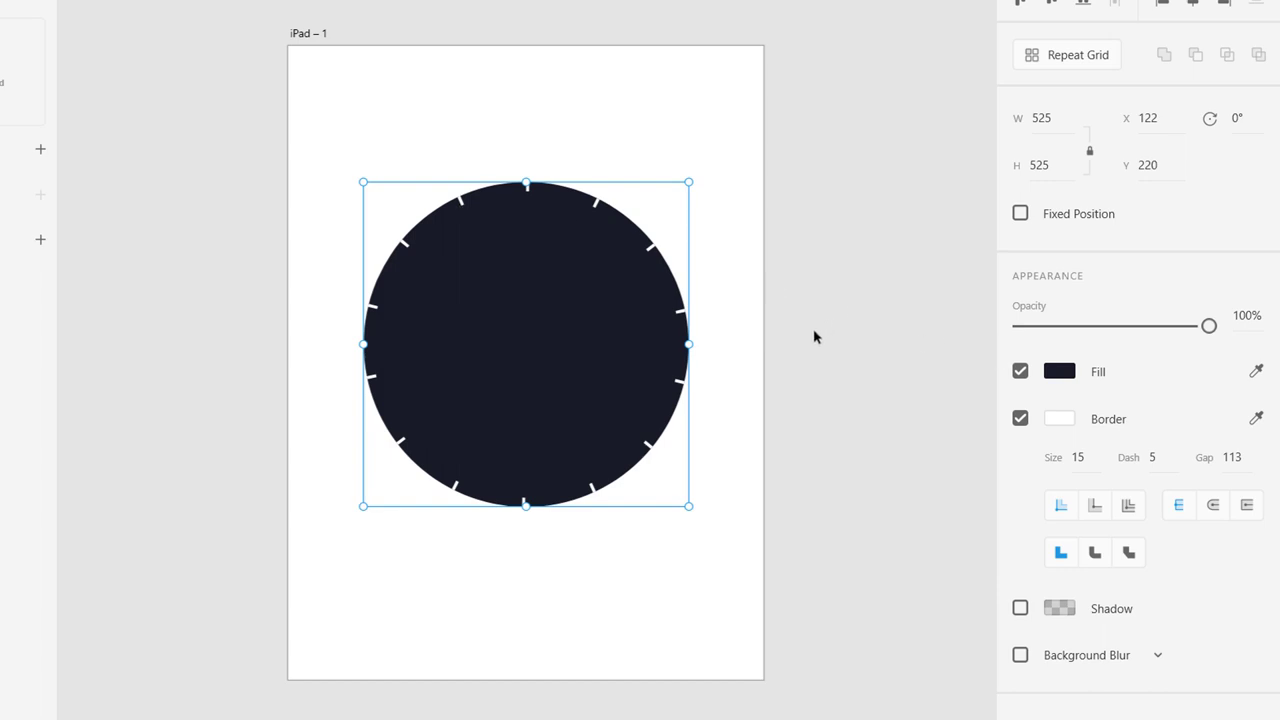
# Add a shadow to the clock face circle and raise the shadow colour's opacity to about 49%
pyautogui.click(1020, 609)
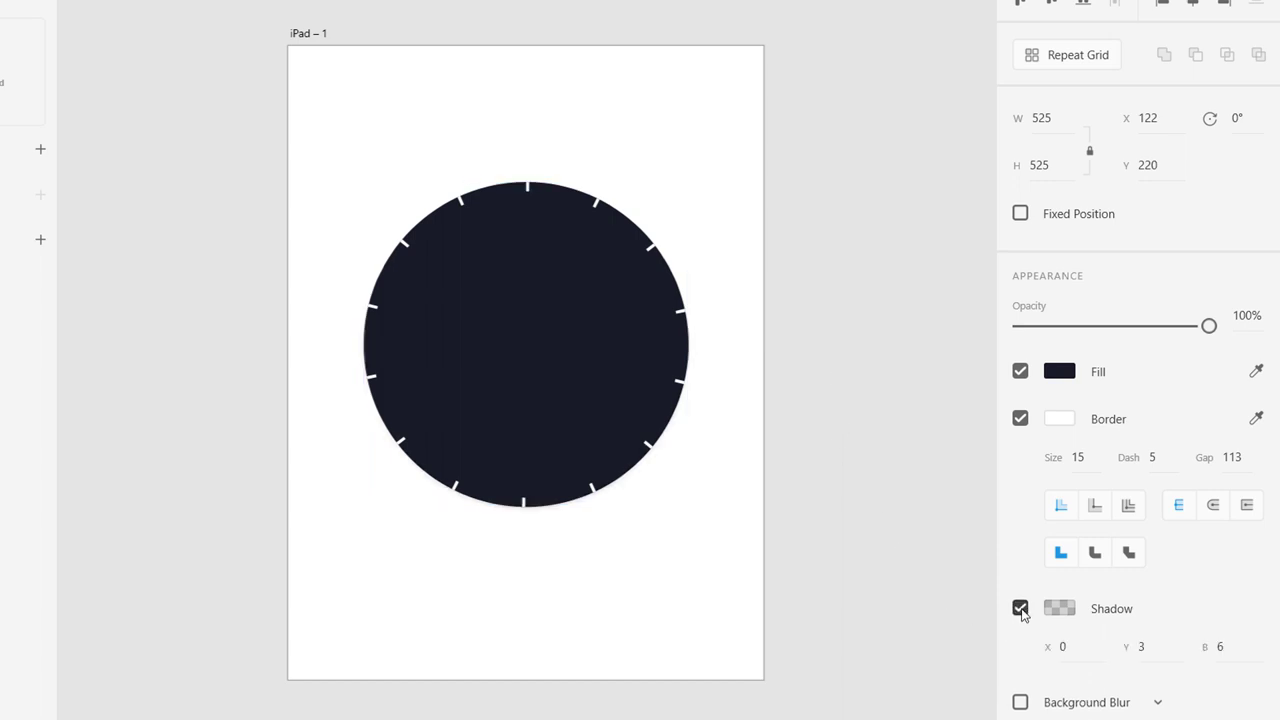
pyautogui.click(1059, 608)
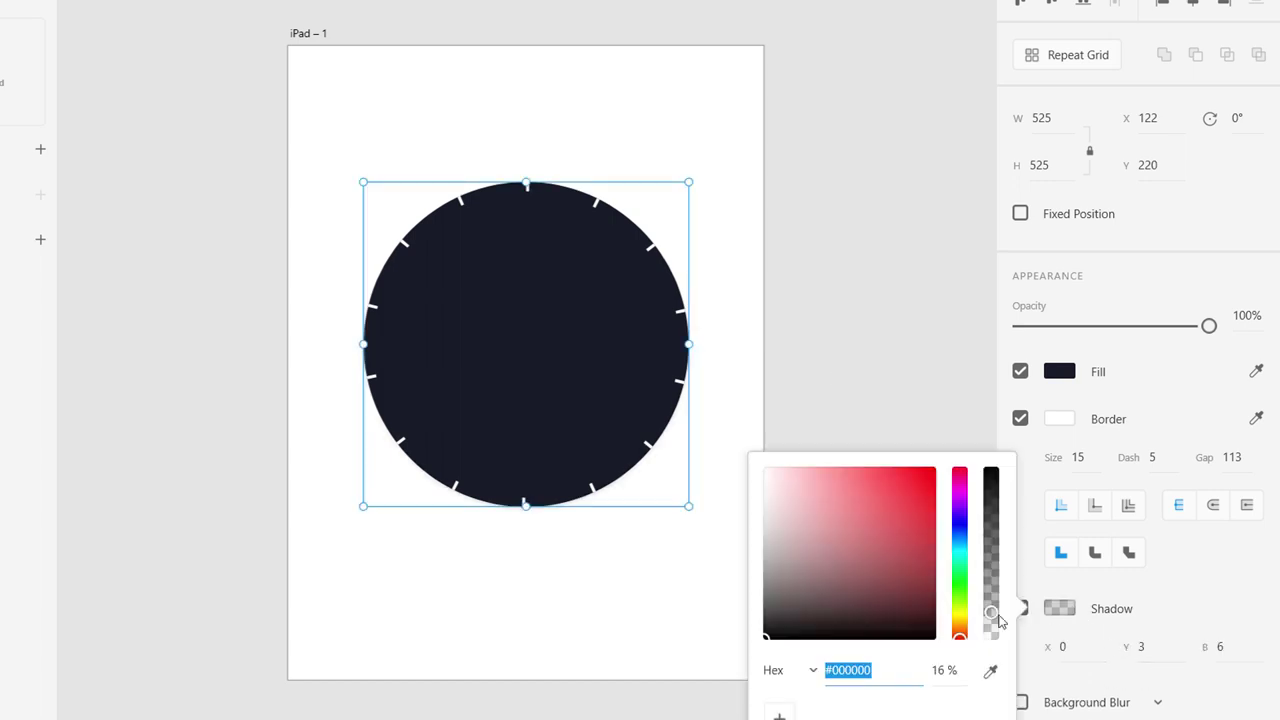
pyautogui.moveTo(991, 610); pyautogui.dragTo(992, 560)
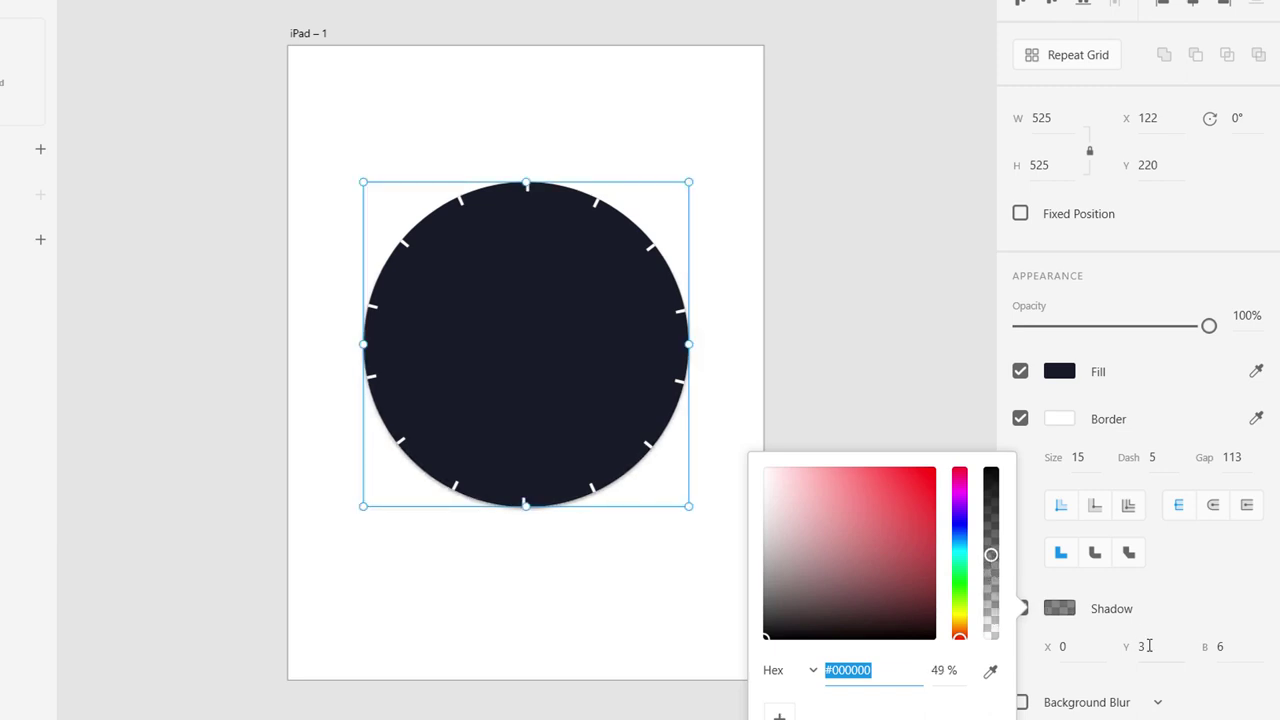
# Set the clock face shadow's blur to 18 and its Y offset to 9
pyautogui.click(1150, 646)
pyautogui.press('Tab')
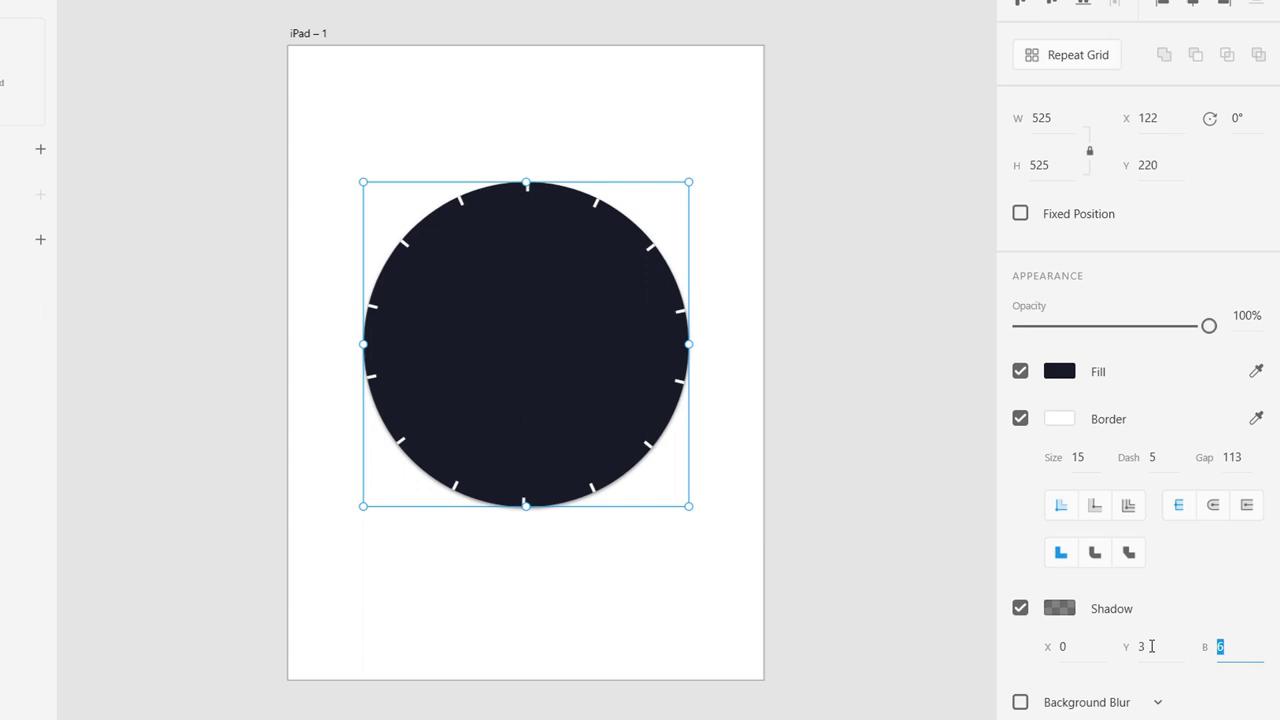
pyautogui.write('18')
pyautogui.press('Return')
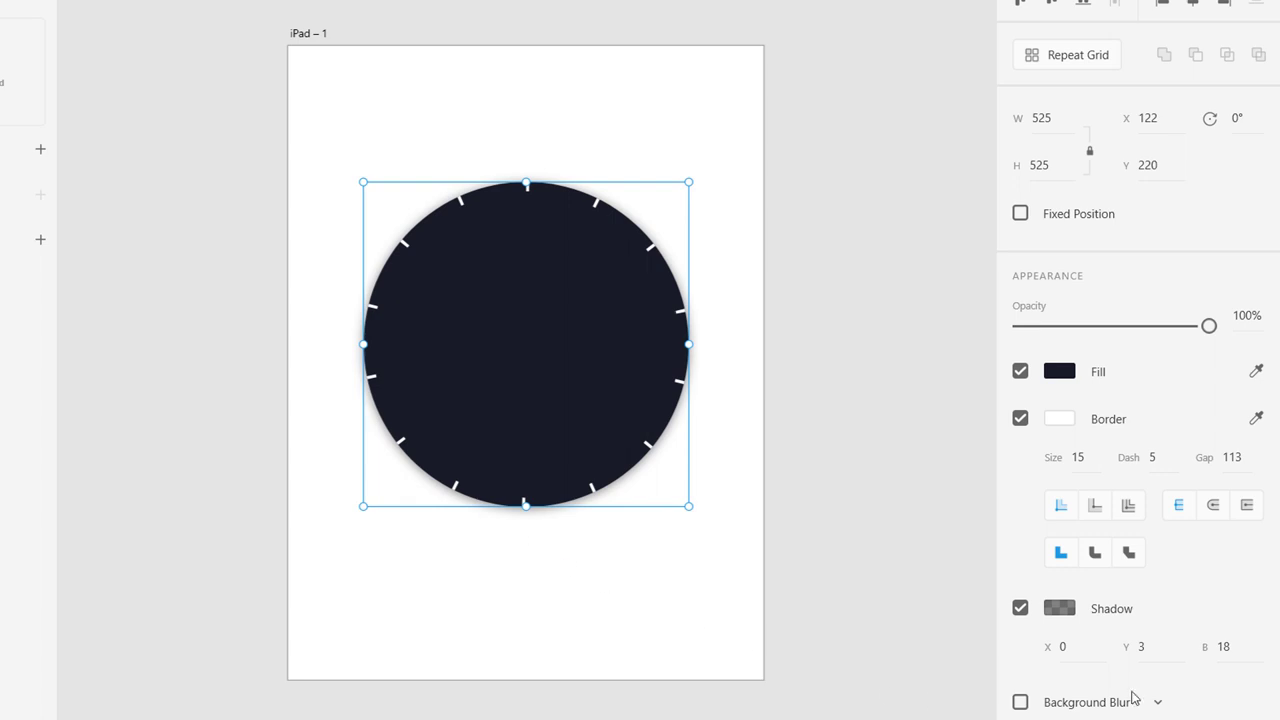
pyautogui.click(1151, 650)
pyautogui.write('9')
pyautogui.press('Return')
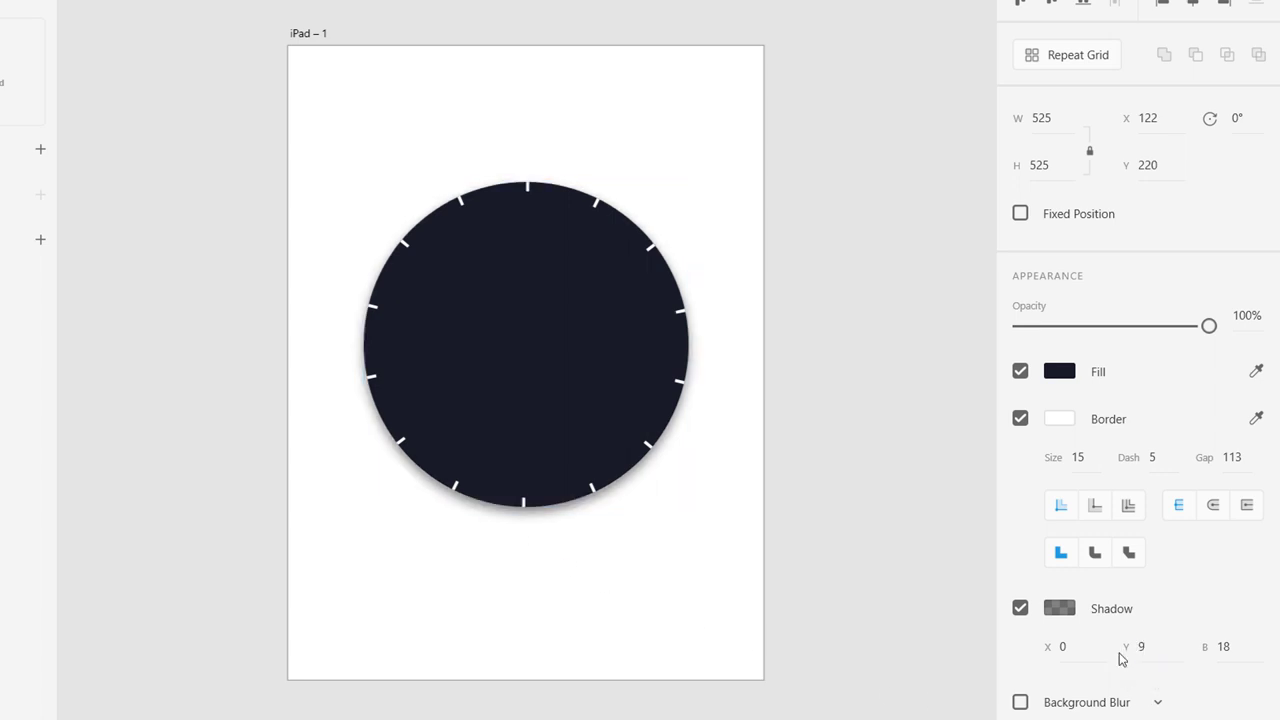
# Set the clock face shadow's colour to #1D2334
pyautogui.click(1061, 610)
pyautogui.click(884, 670)
pyautogui.press('BackSpace')
pyautogui.press('BackSpace')
pyautogui.press('BackSpace')
pyautogui.press('BackSpace')
pyautogui.press('BackSpace')
pyautogui.press('BackSpace')
pyautogui.write('1')
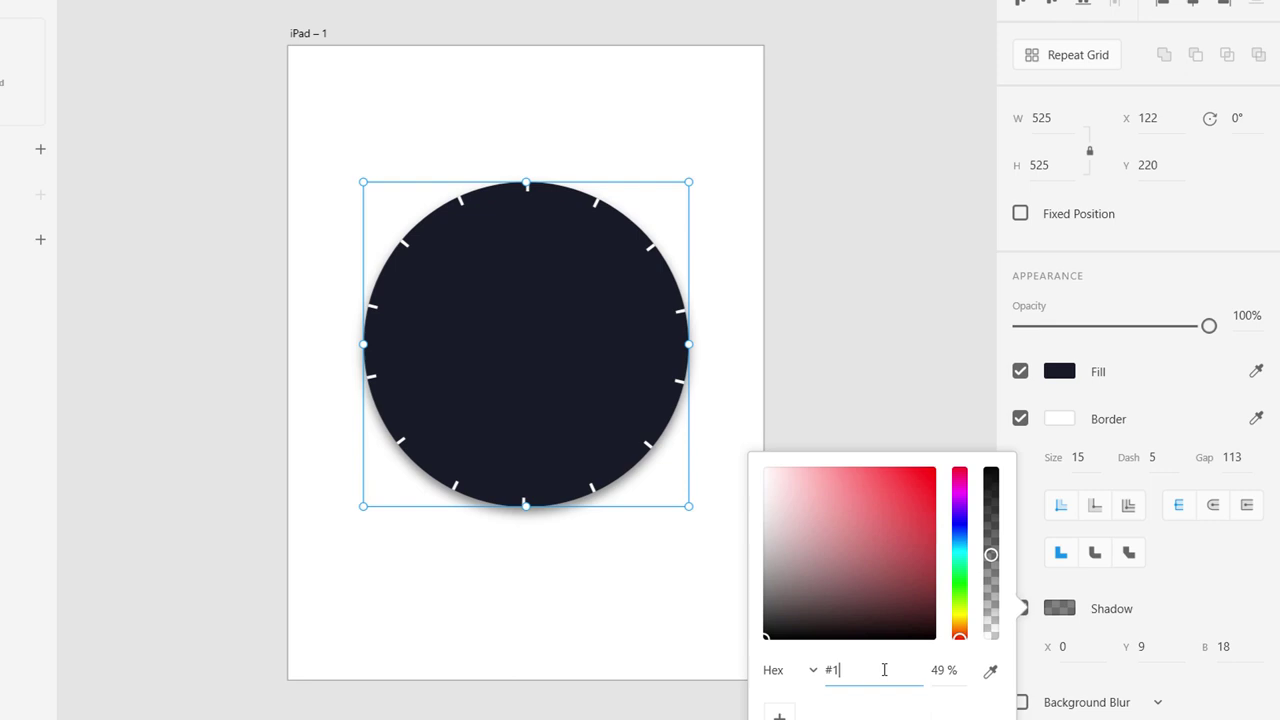
pyautogui.write('D2334')
pyautogui.press('Return')
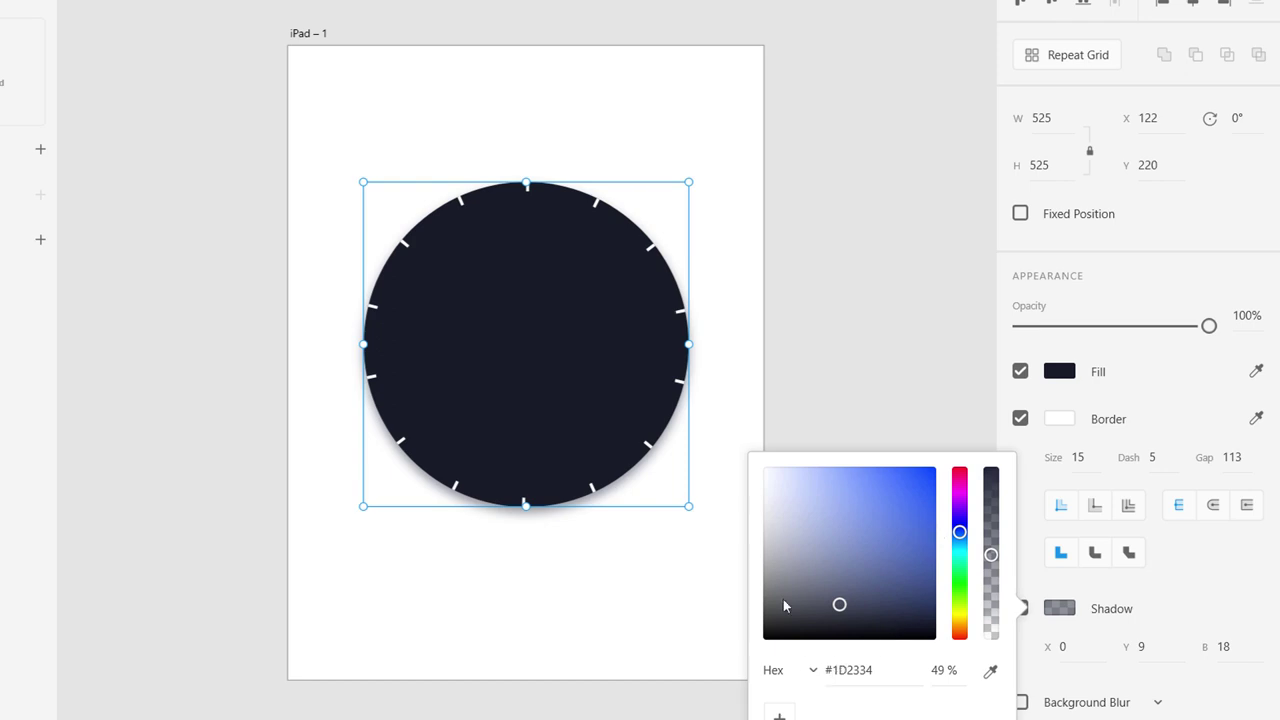
pyautogui.click(1220, 699)
# Lower the shadow colour's opacity to 30% and deselect the clock face
pyautogui.click(1063, 611)
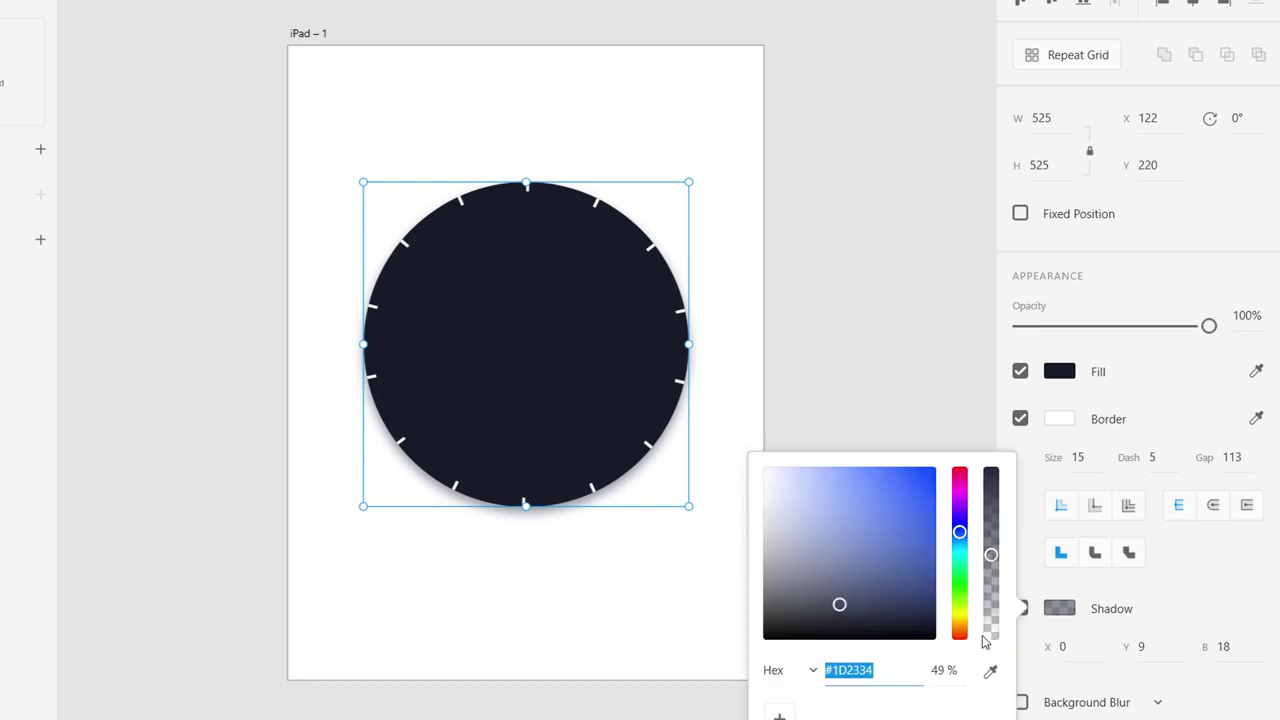
pyautogui.click(946, 670)
pyautogui.write('30')
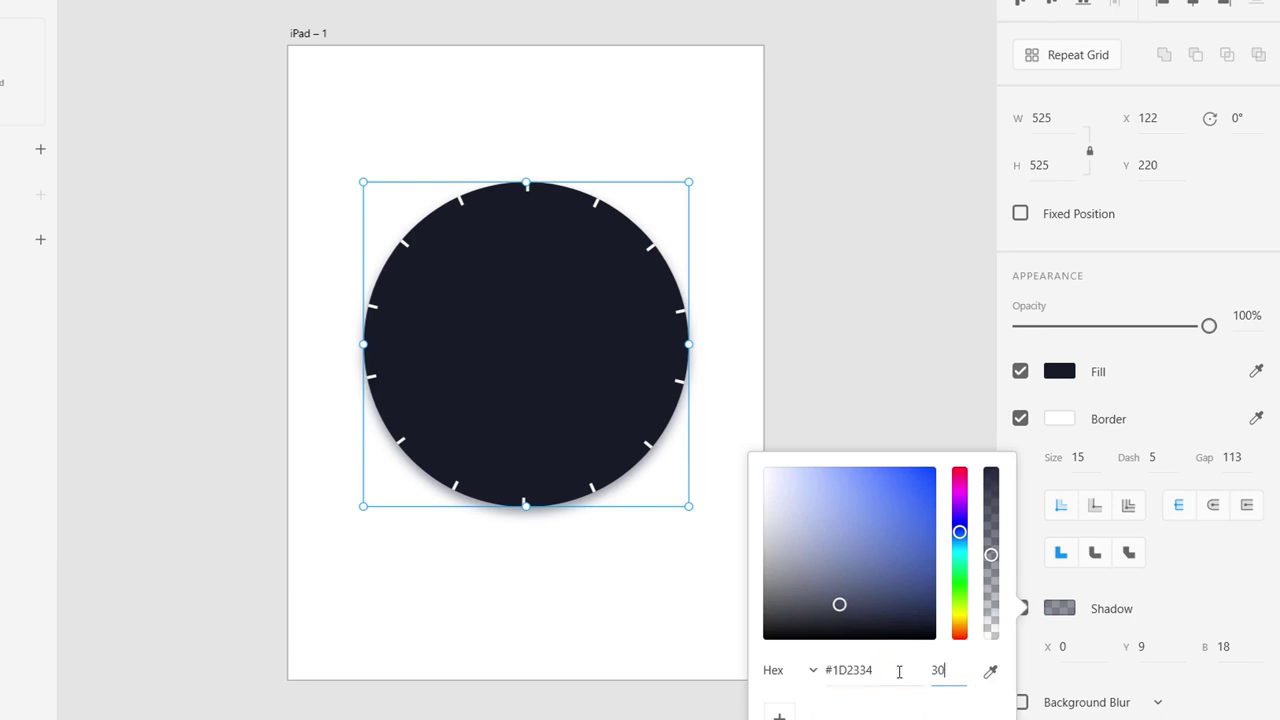
pyautogui.press('Return')
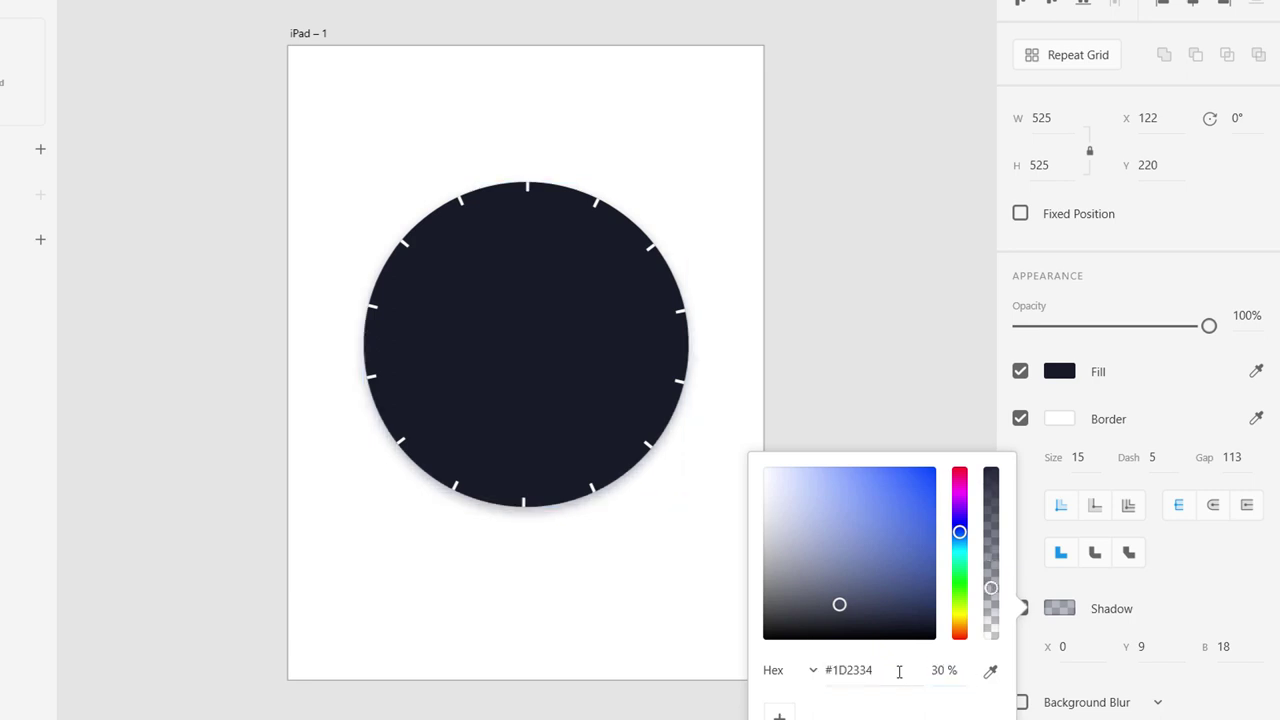
pyautogui.click(511, 597)
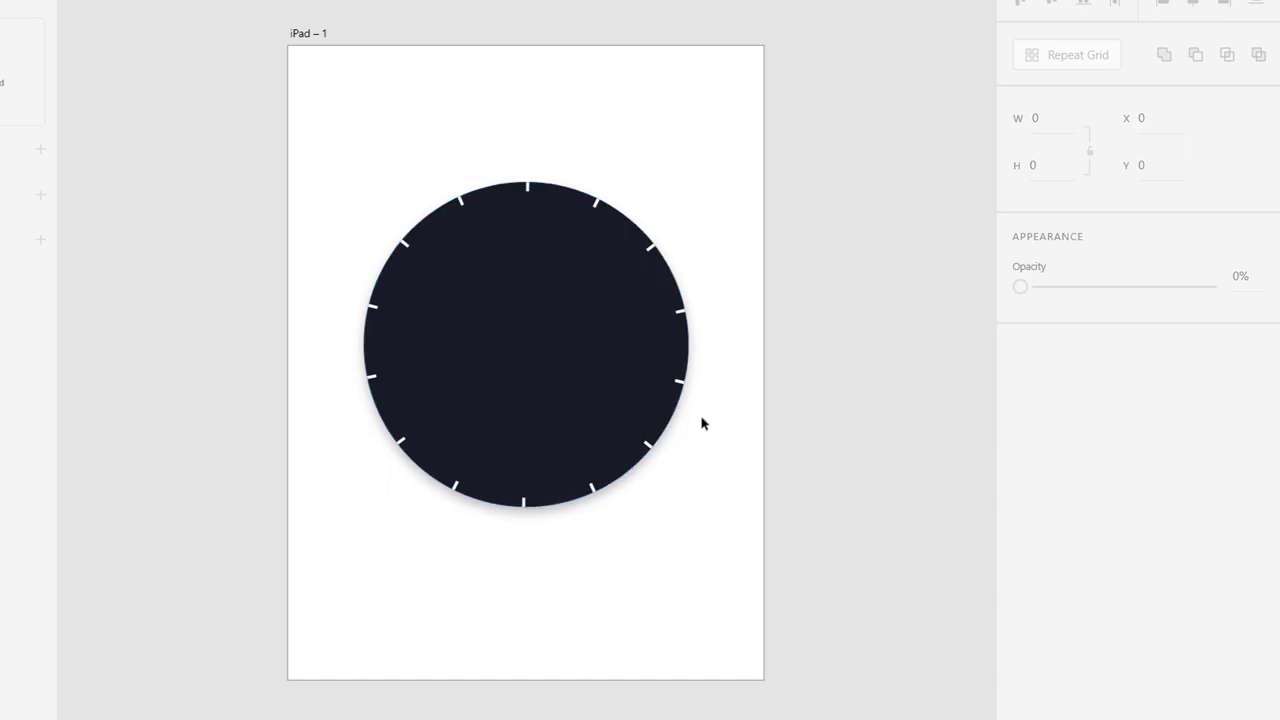
pyautogui.click(486, 412)
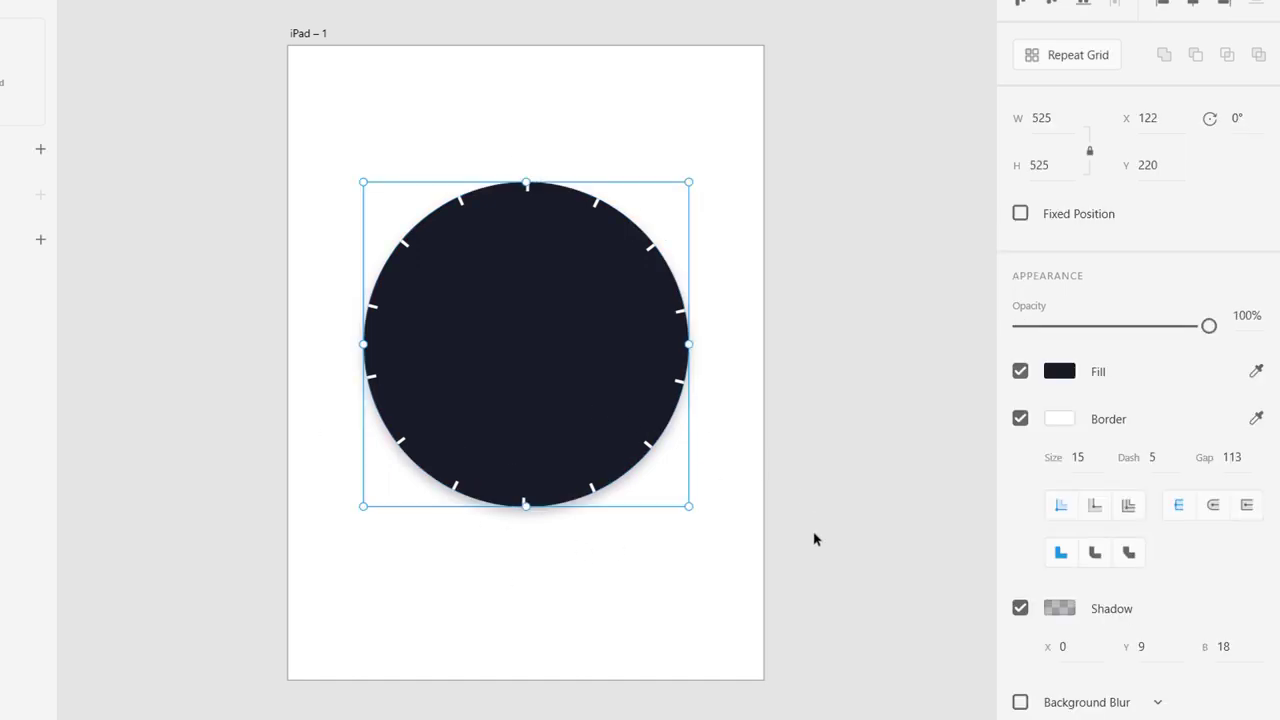
pyautogui.click(727, 598)
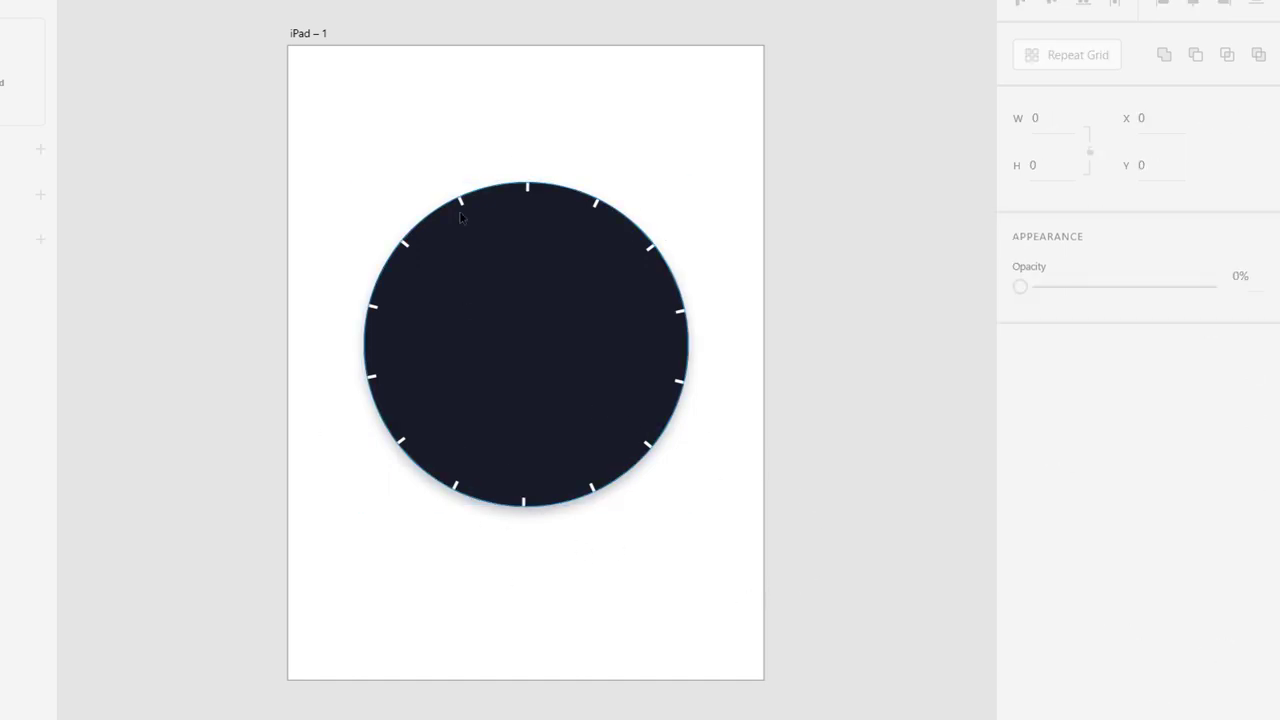
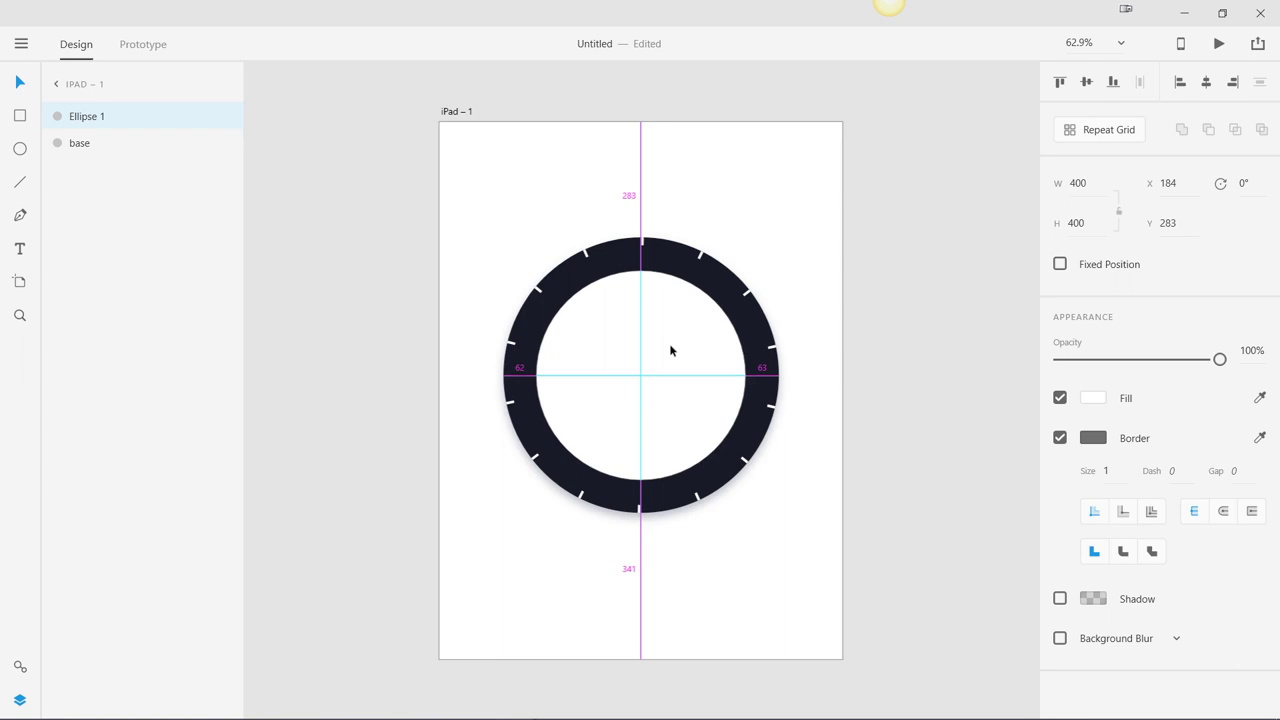
# Centre the 400 x 400 inner circle on the clock base at X 184, Y 283 and keep it selected
pyautogui.moveTo(671, 350); pyautogui.dragTo(671, 350)
pyautogui.click(1000, 340)
pyautogui.click(676, 347)
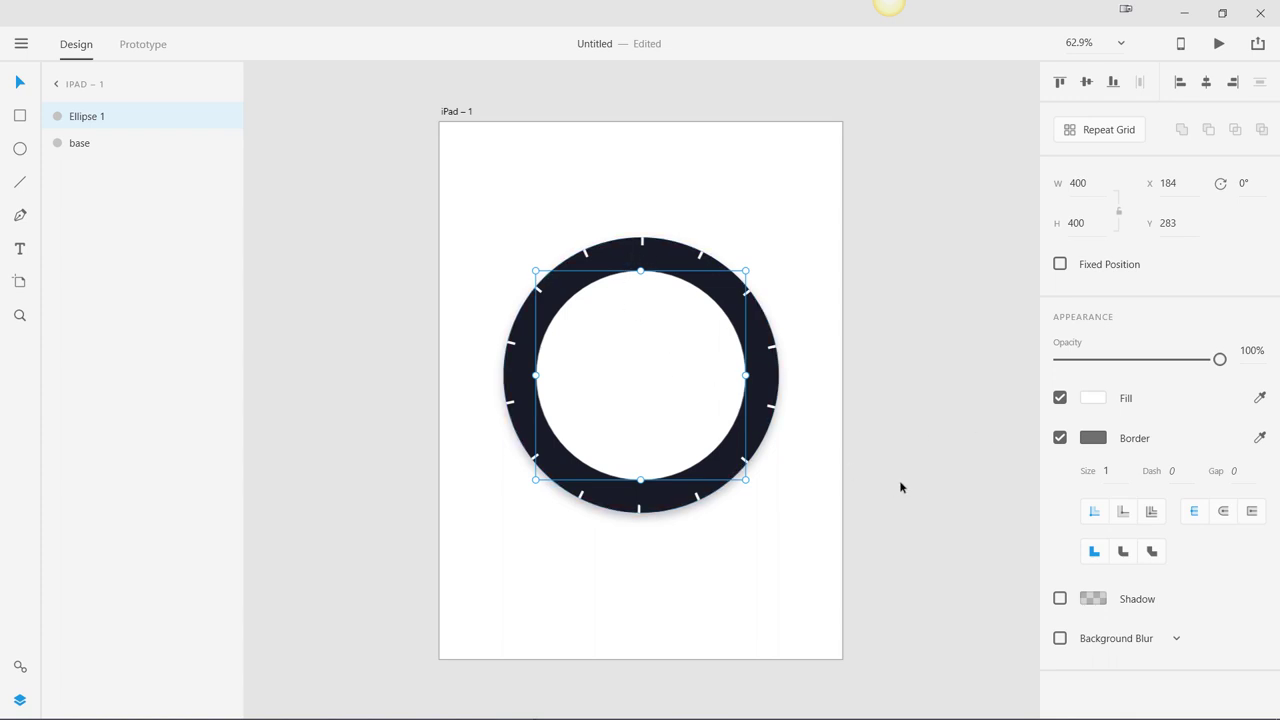
# Remove the inner circle's fill and set its border colour to #484D53
pyautogui.click(1060, 398)
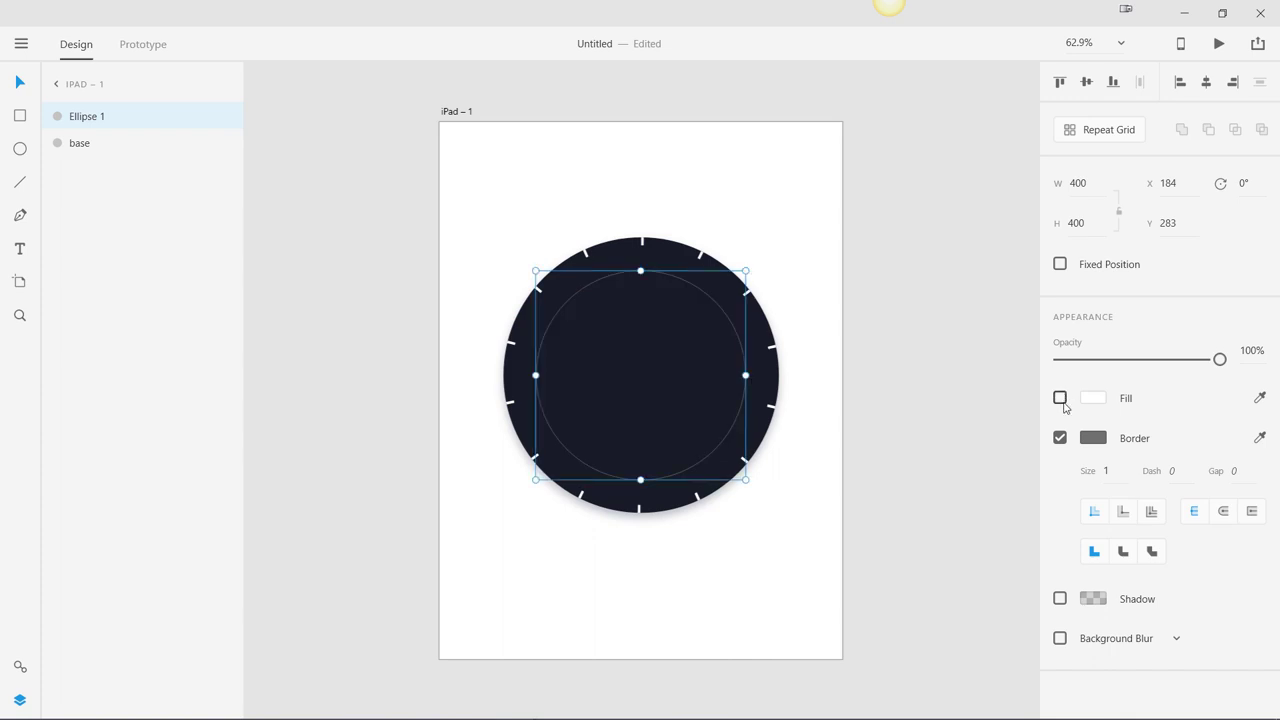
pyautogui.click(1095, 440)
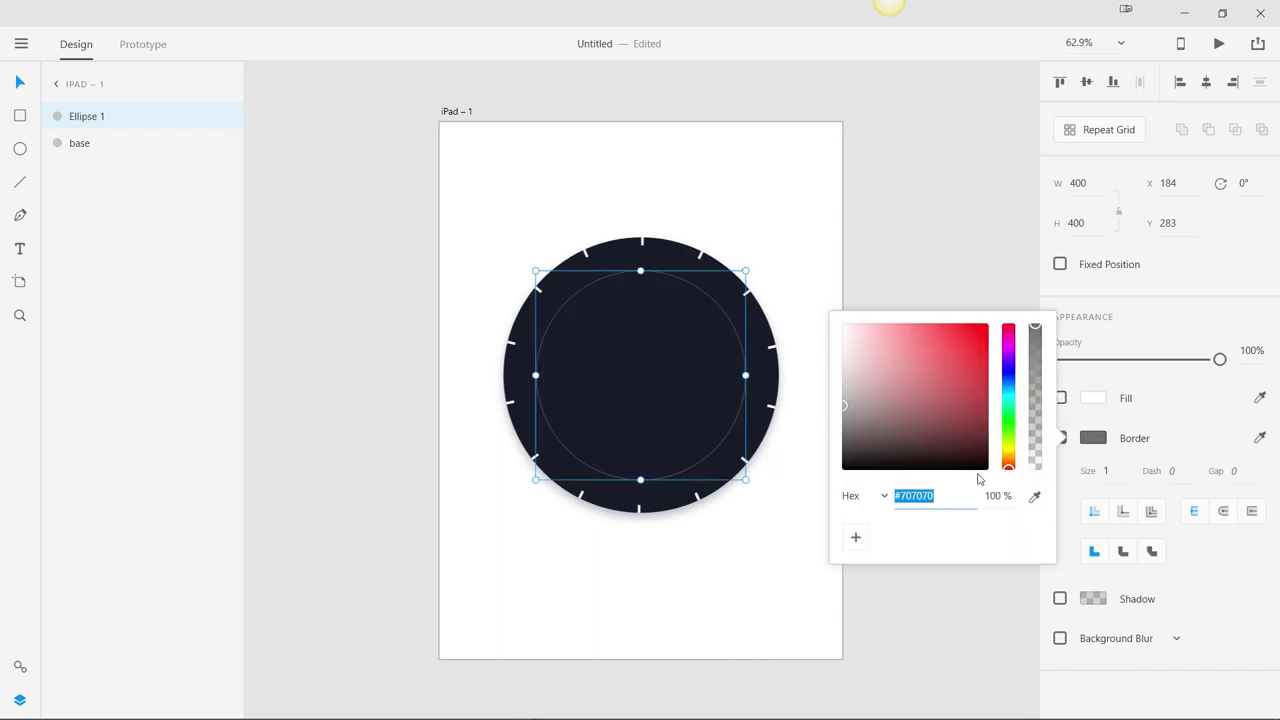
pyautogui.click(940, 491)
pyautogui.press('BackSpace')
pyautogui.press('BackSpace')
pyautogui.press('BackSpace')
pyautogui.write('484')
pyautogui.press('Return')
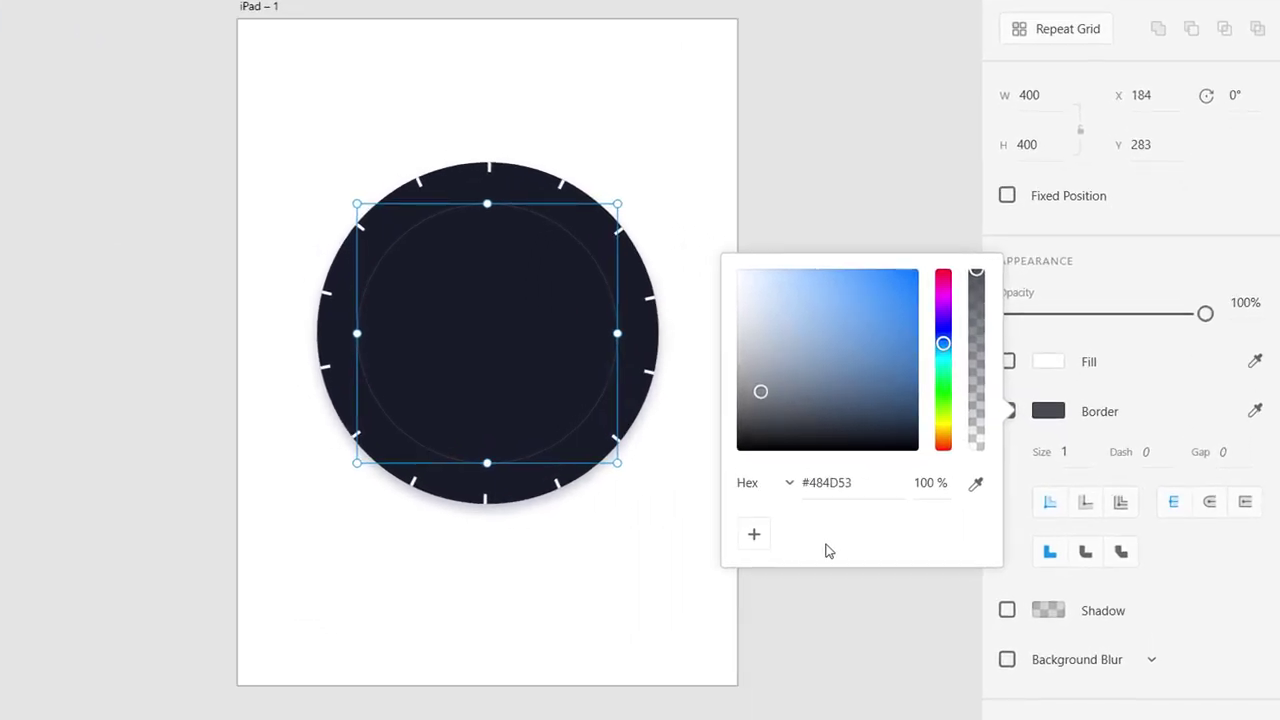
# Set the inner circle's border size to 15, dash to 66 and gap to 40, and deselect it
pyautogui.click(1066, 712)
pyautogui.click(1086, 456)
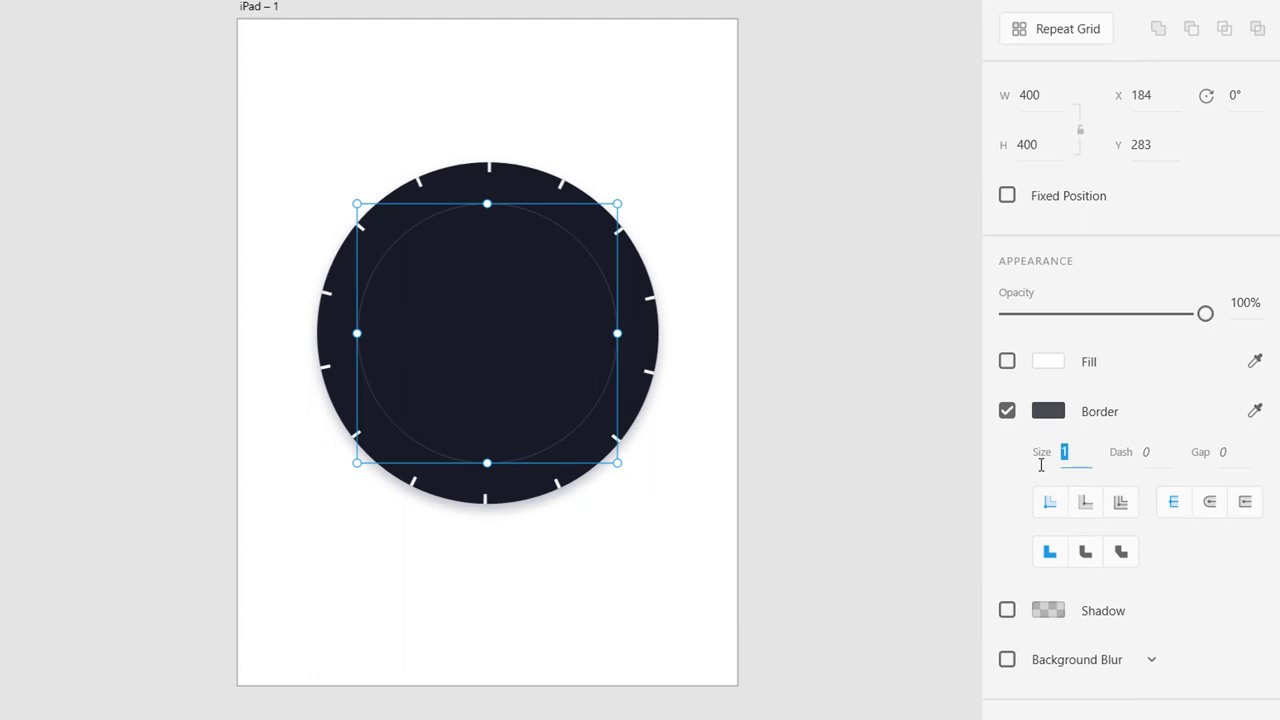
pyautogui.write('15')
pyautogui.click(1149, 455)
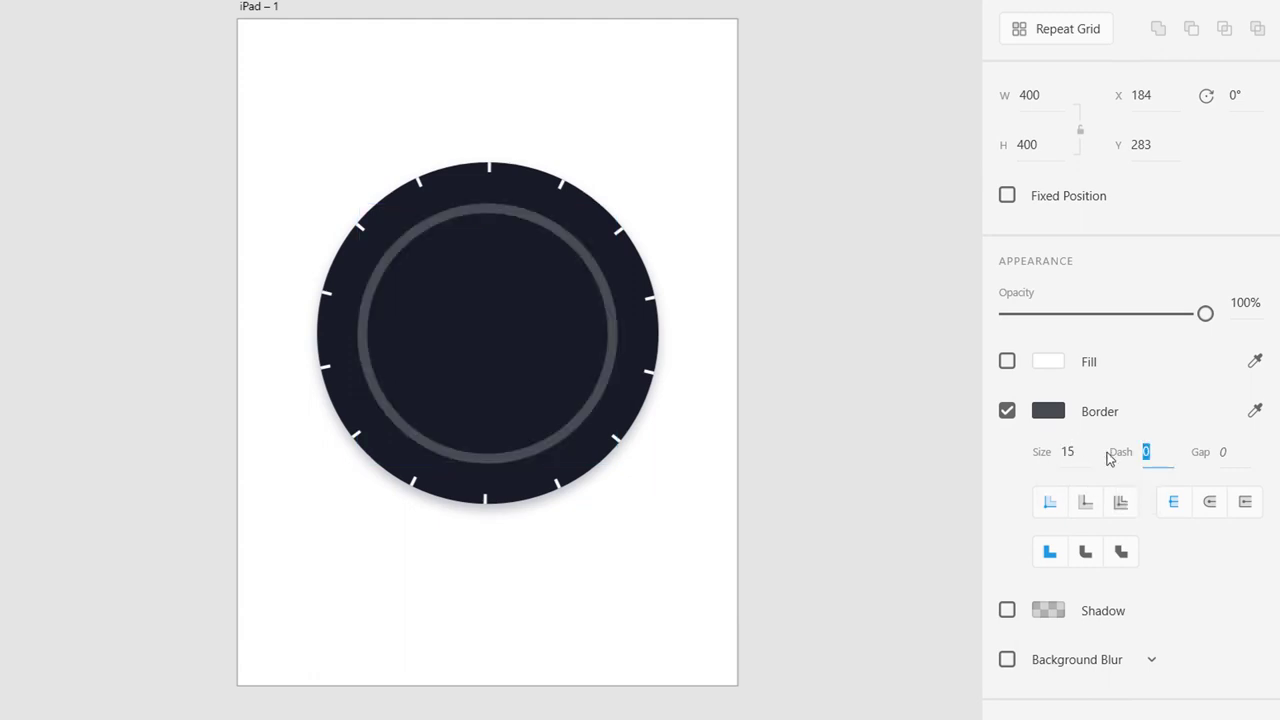
pyautogui.write('66')
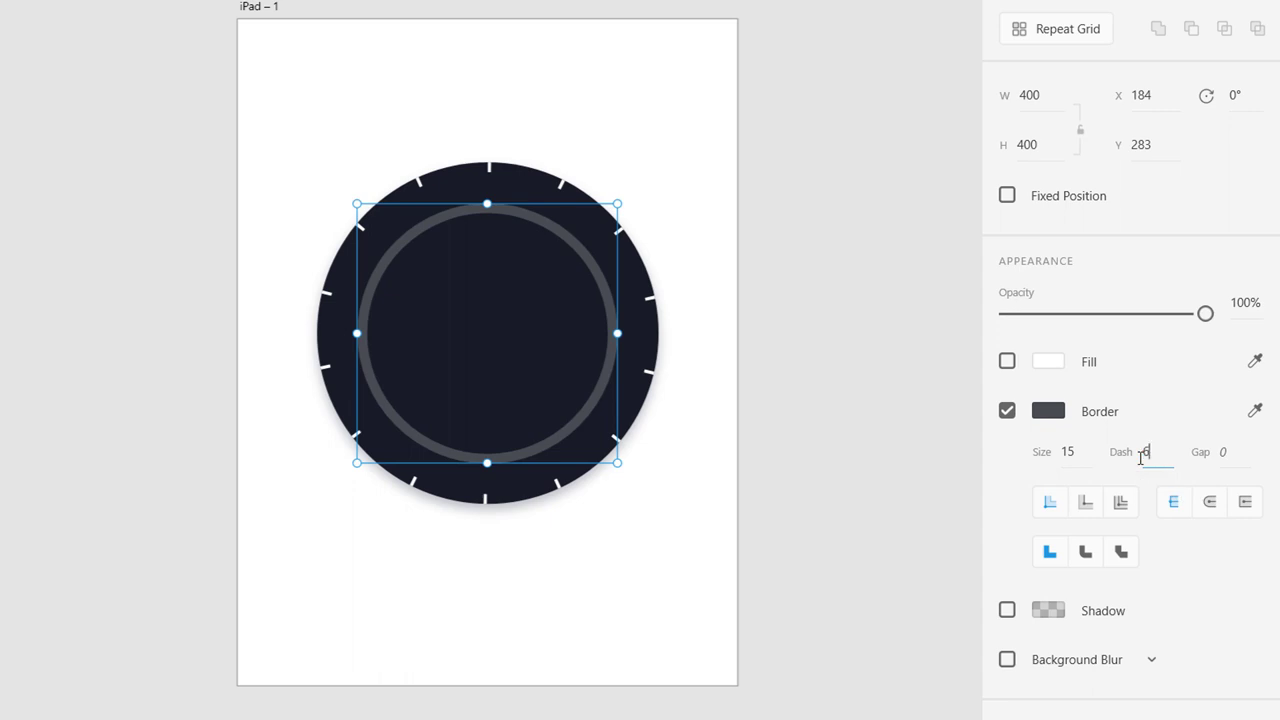
pyautogui.click(1232, 456)
pyautogui.click(1223, 453)
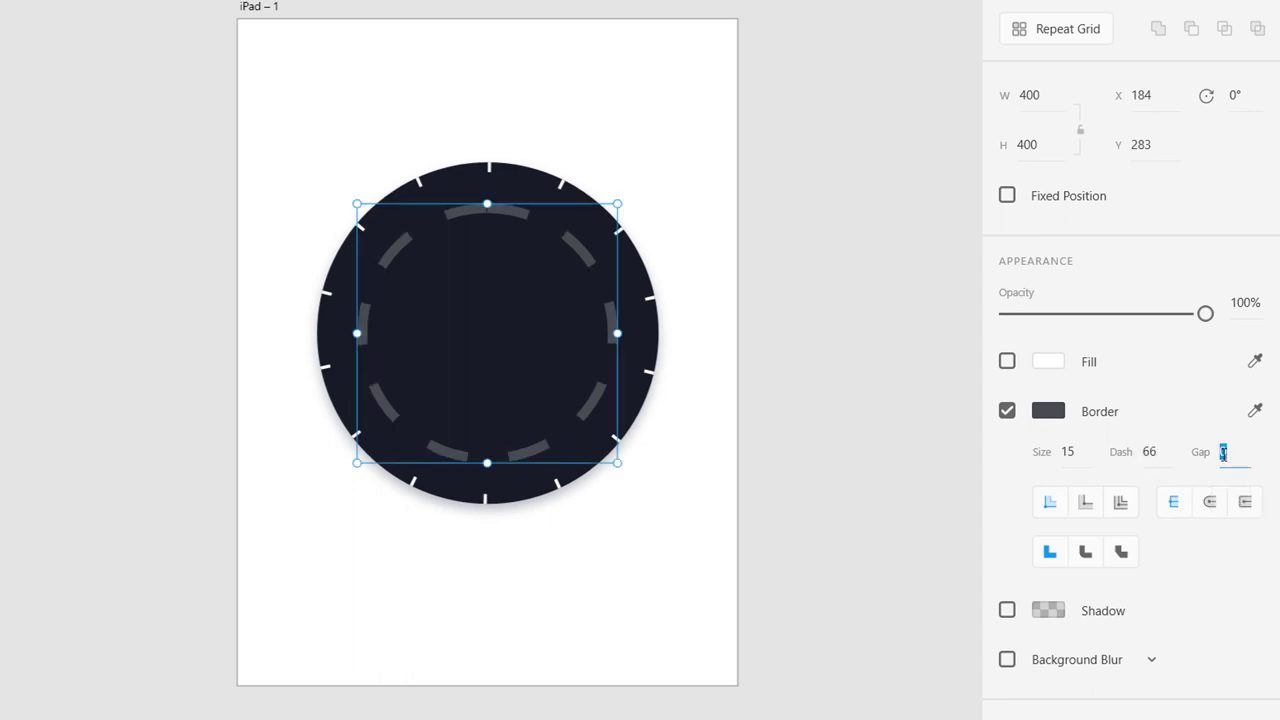
pyautogui.write('10')
pyautogui.press('Return')
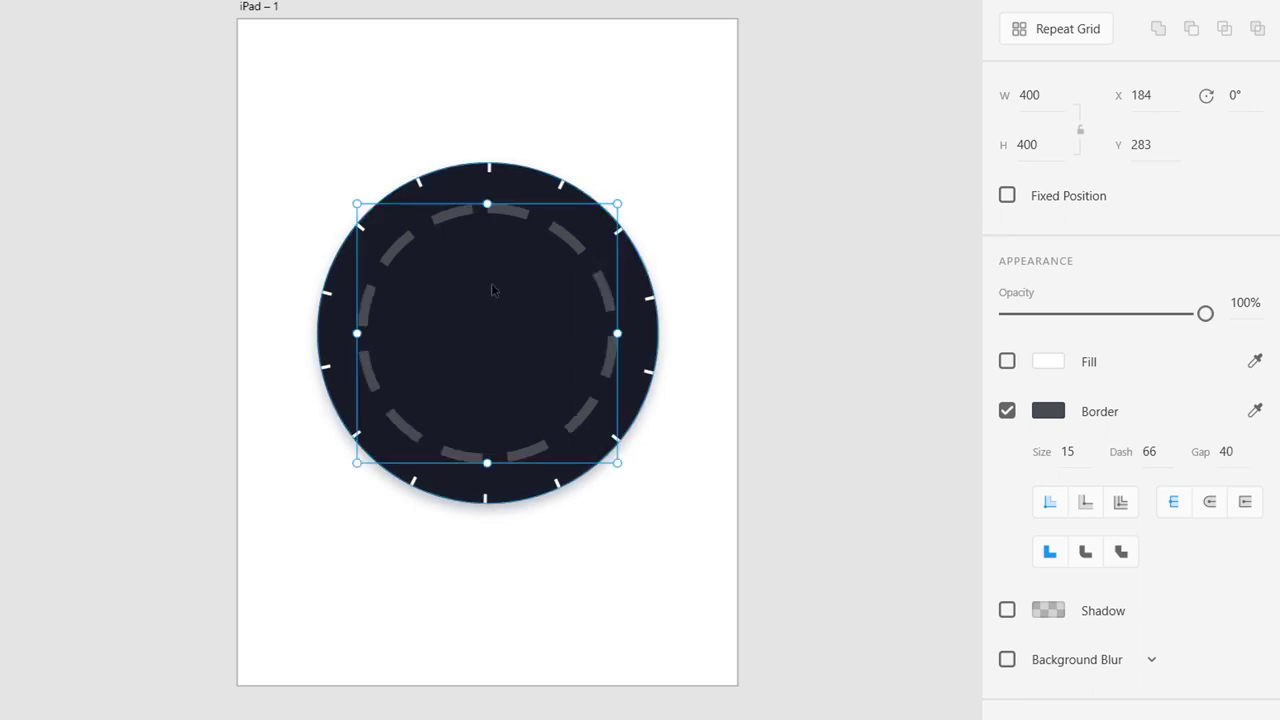
pyautogui.click(826, 311)
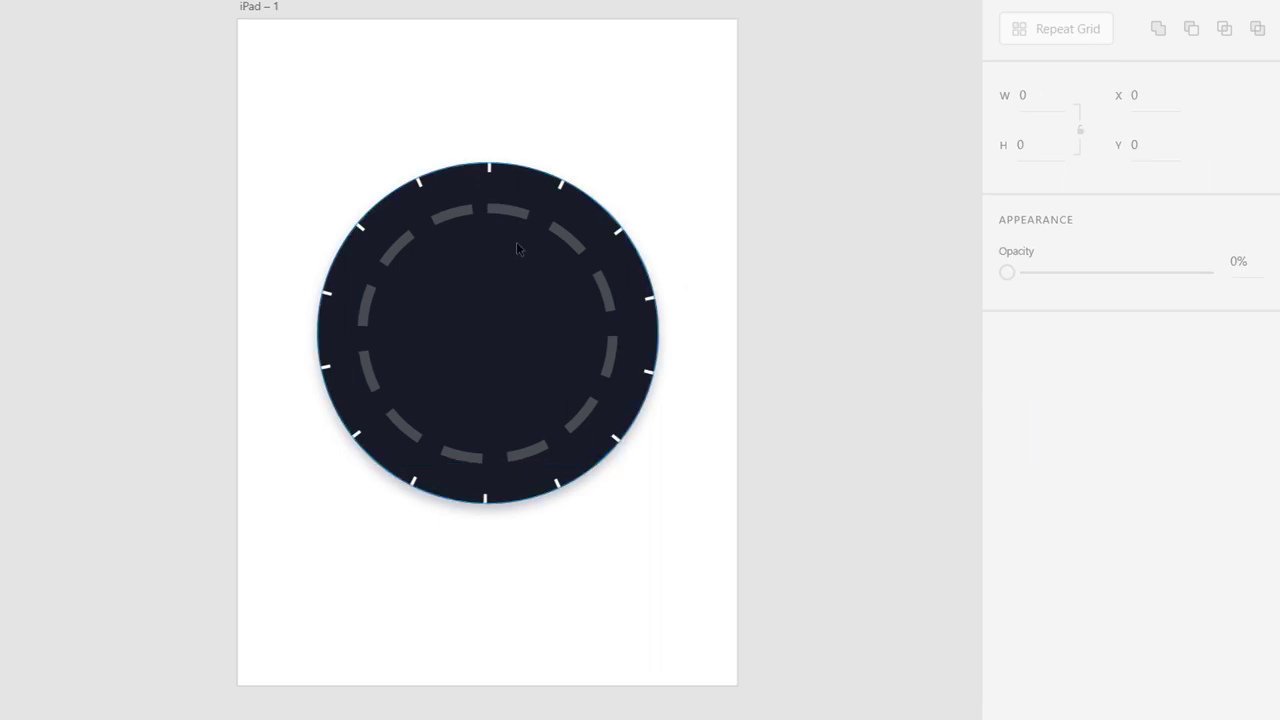
# Rotate the dashed inner ring by 3.5°
pyautogui.click(505, 222)
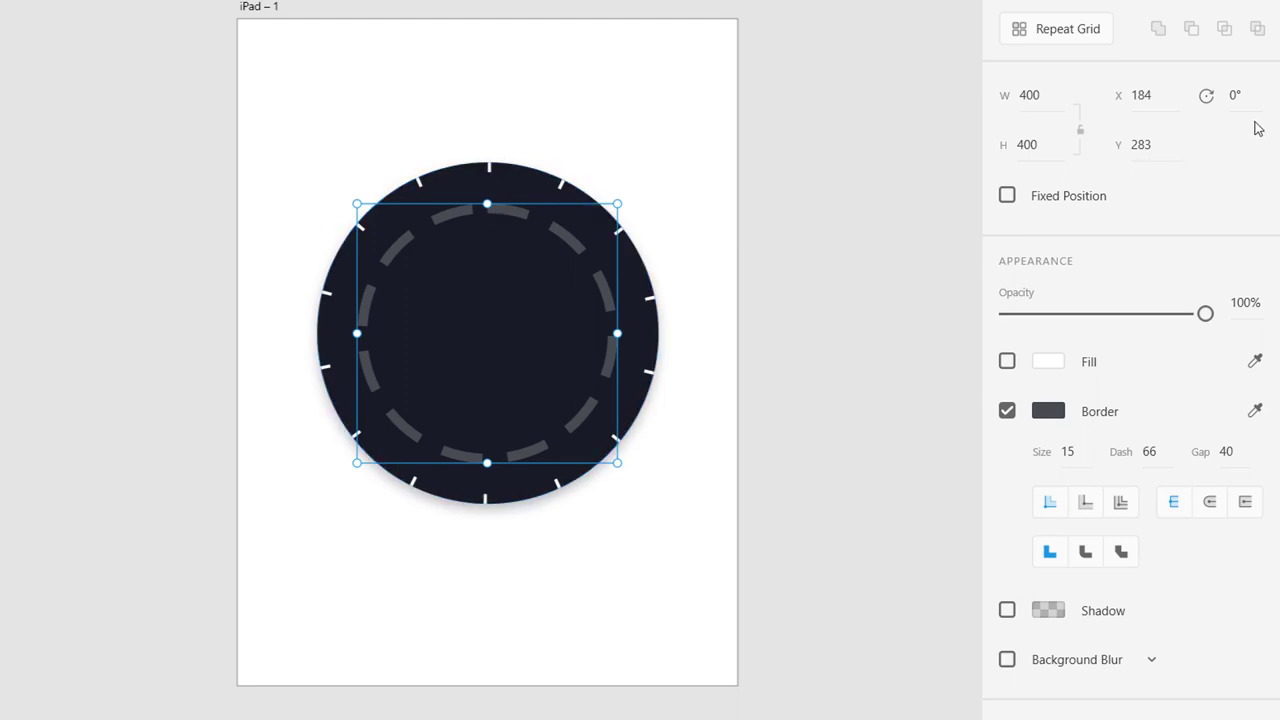
pyautogui.click(1240, 96)
pyautogui.write('3.5')
pyautogui.press('Return')
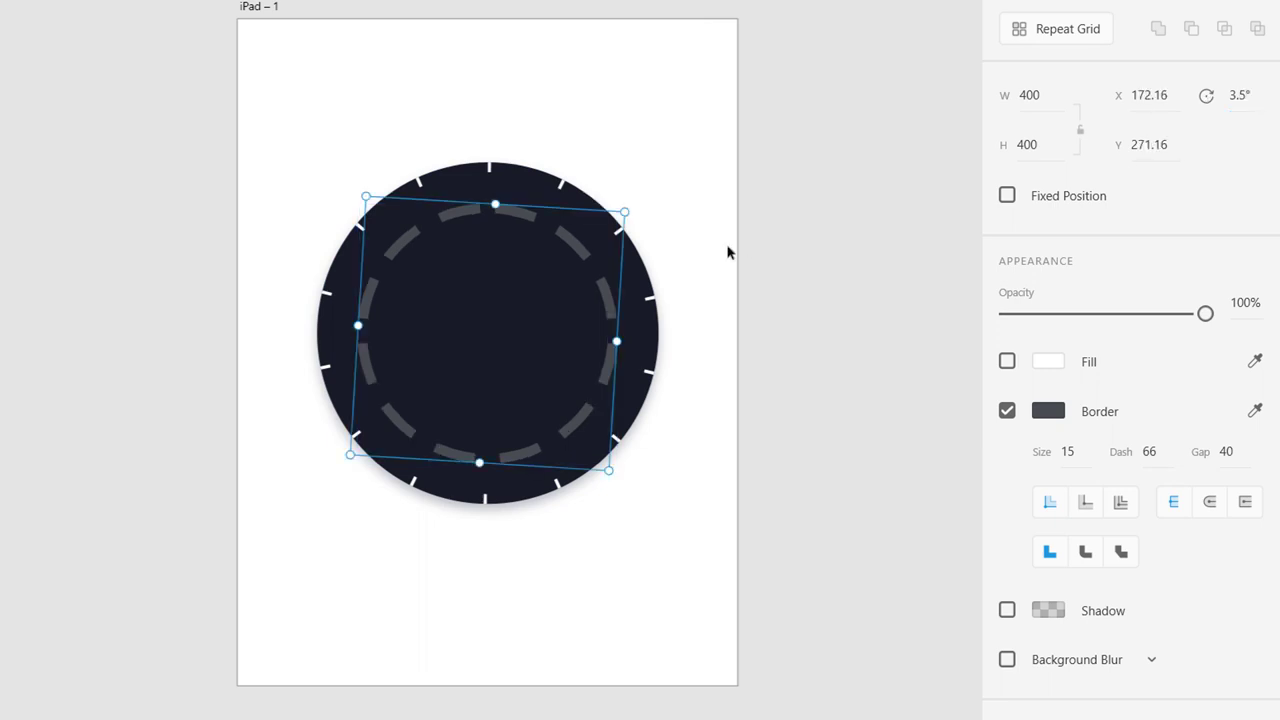
# Rotate the clock base by -1° to straighten its tick marks, and deselect it
pyautogui.click(531, 192)
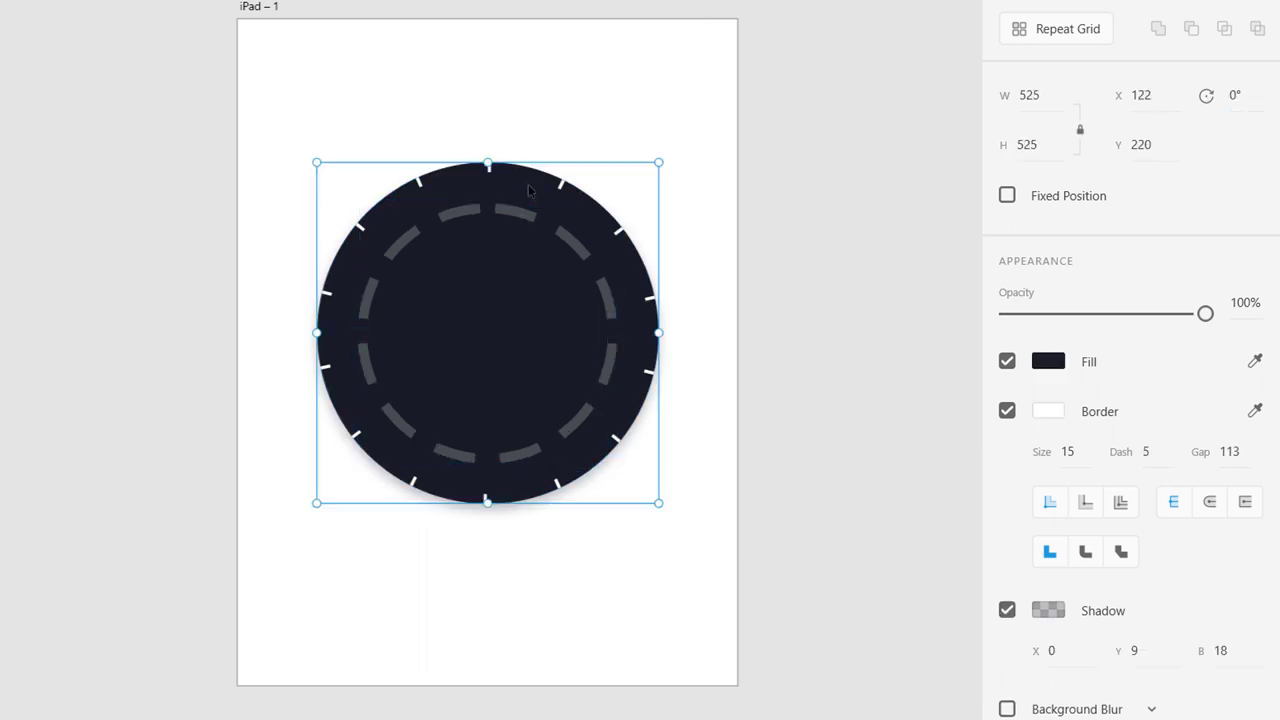
pyautogui.click(1245, 100)
pyautogui.write('-1')
pyautogui.press('Return')
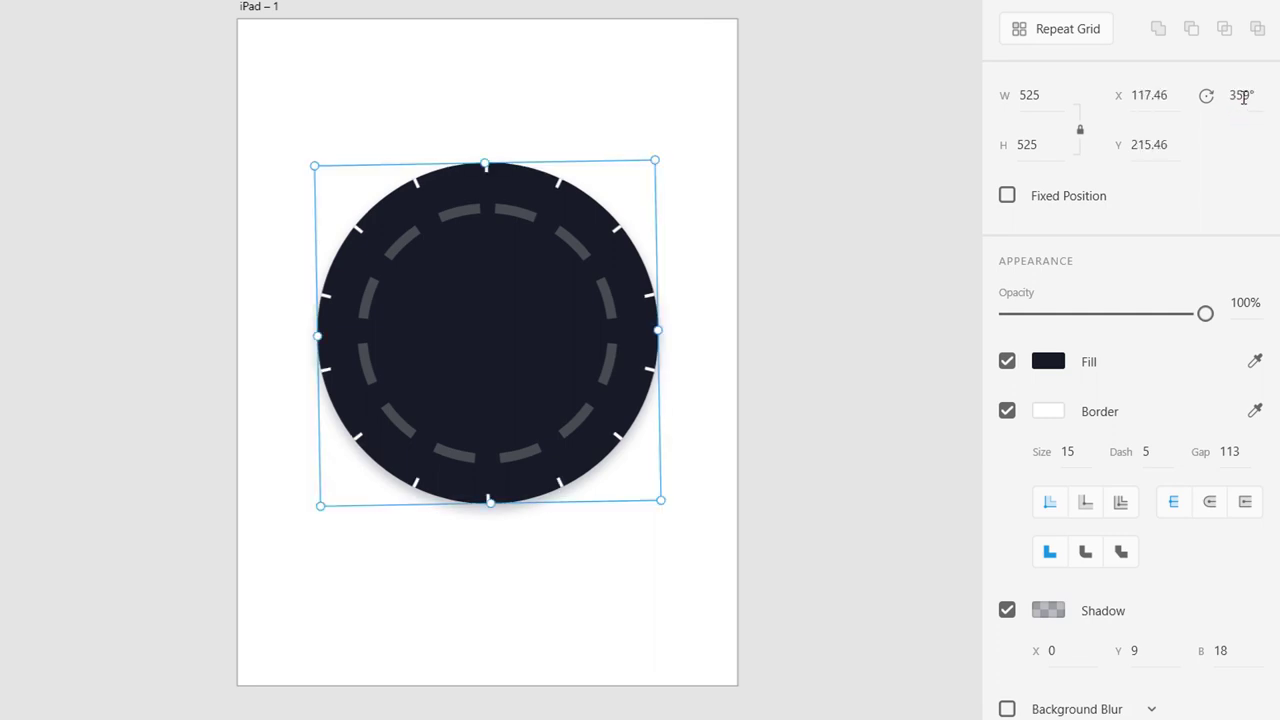
pyautogui.click(850, 213)
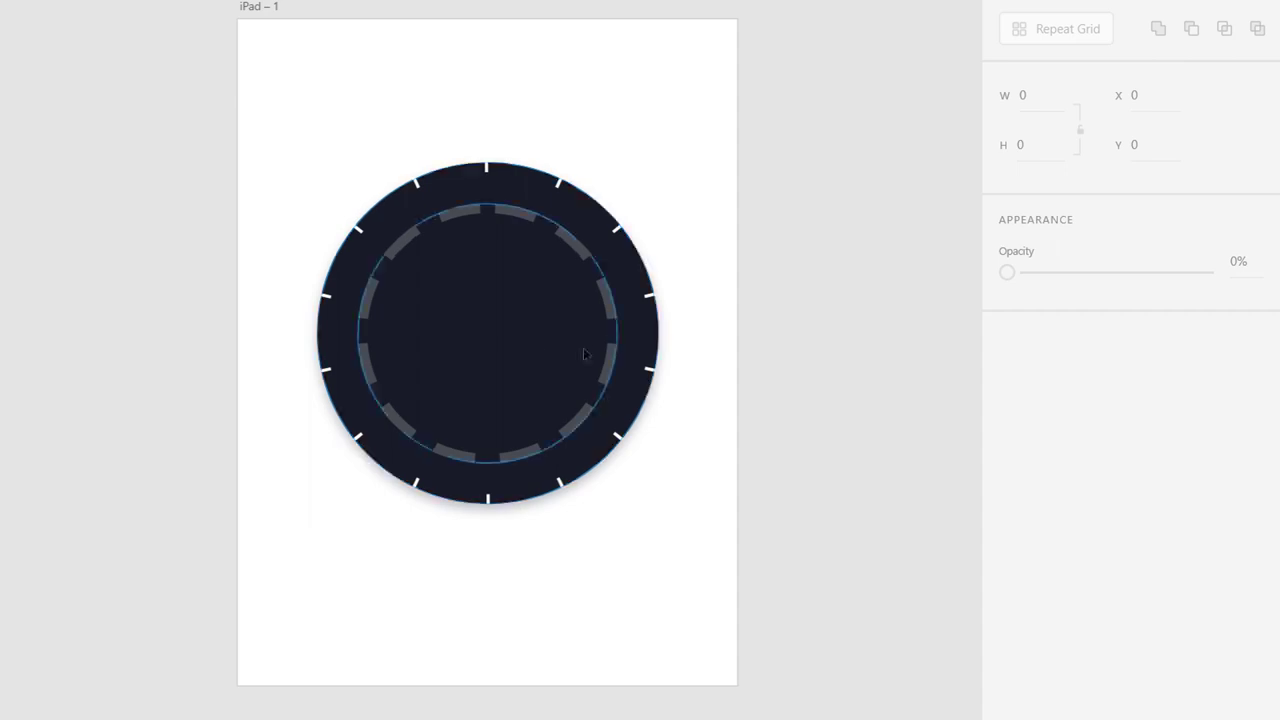
# Add the text "12" just below the clock's top tick mark
pyautogui.press('t')
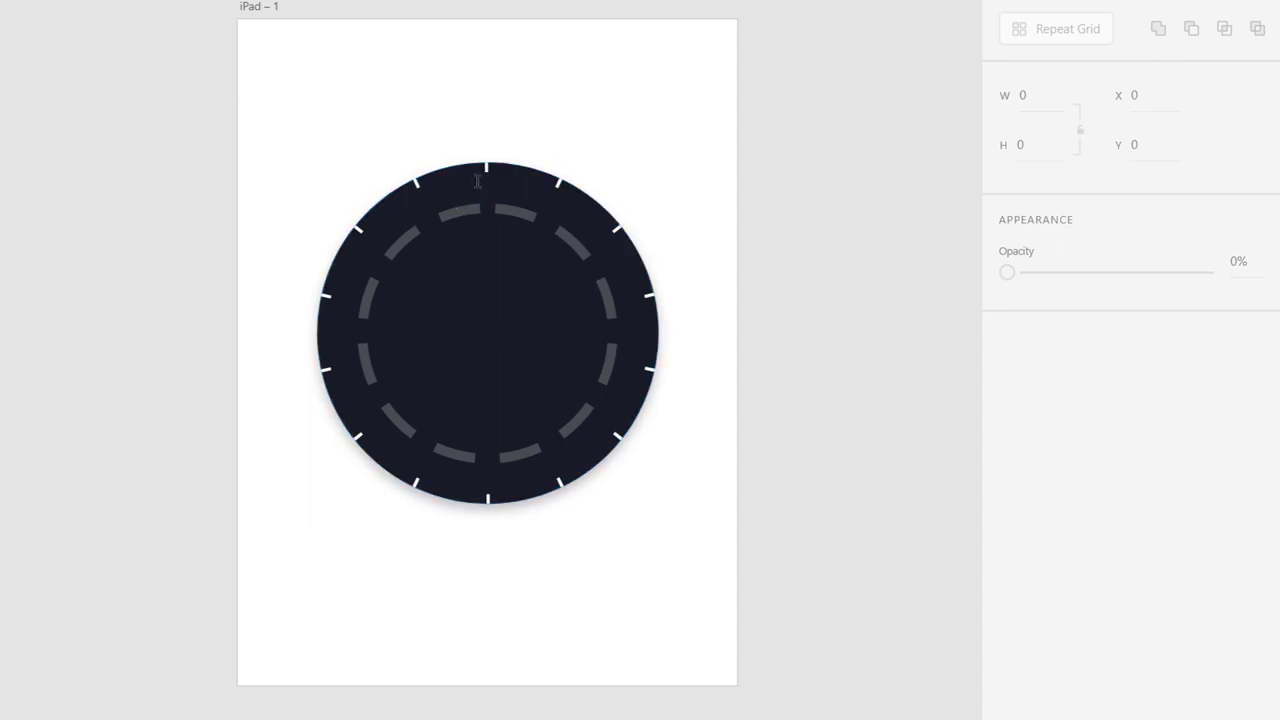
pyautogui.click(482, 188)
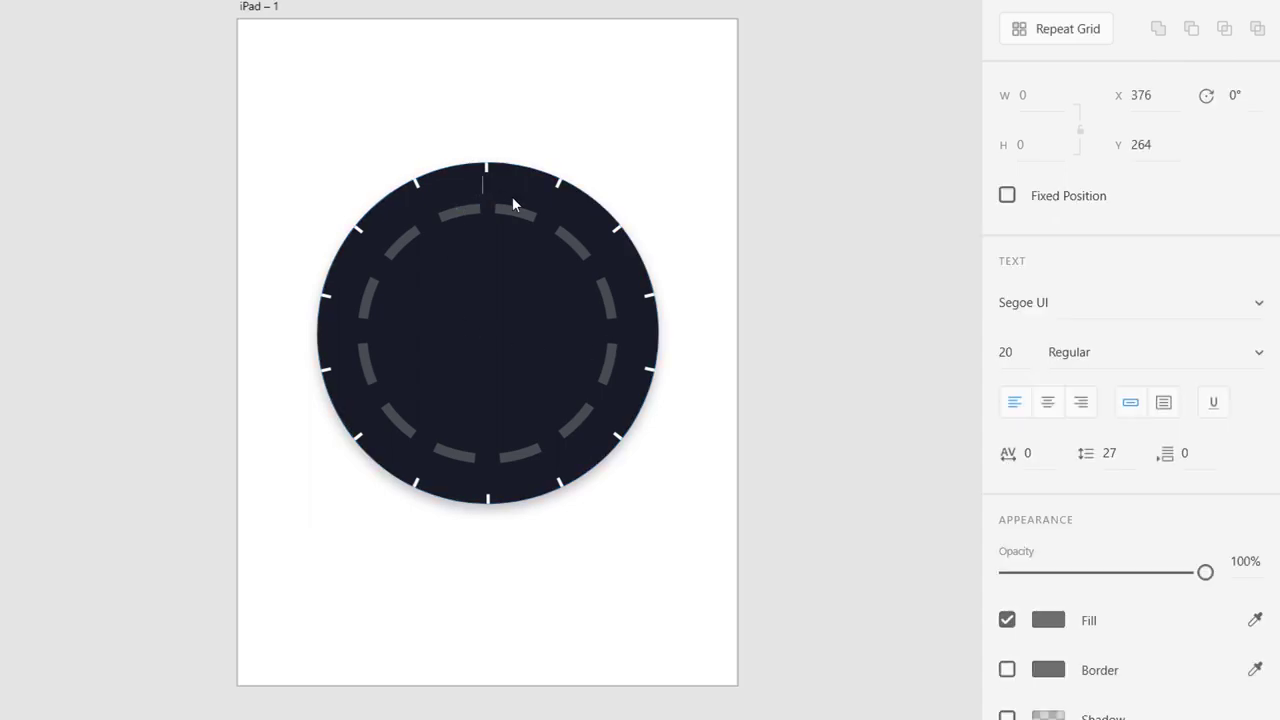
pyautogui.write('12')
pyautogui.press('Escape')
# Set the font of the "12" label to Signika Negative and deselect it
pyautogui.click(1054, 300)
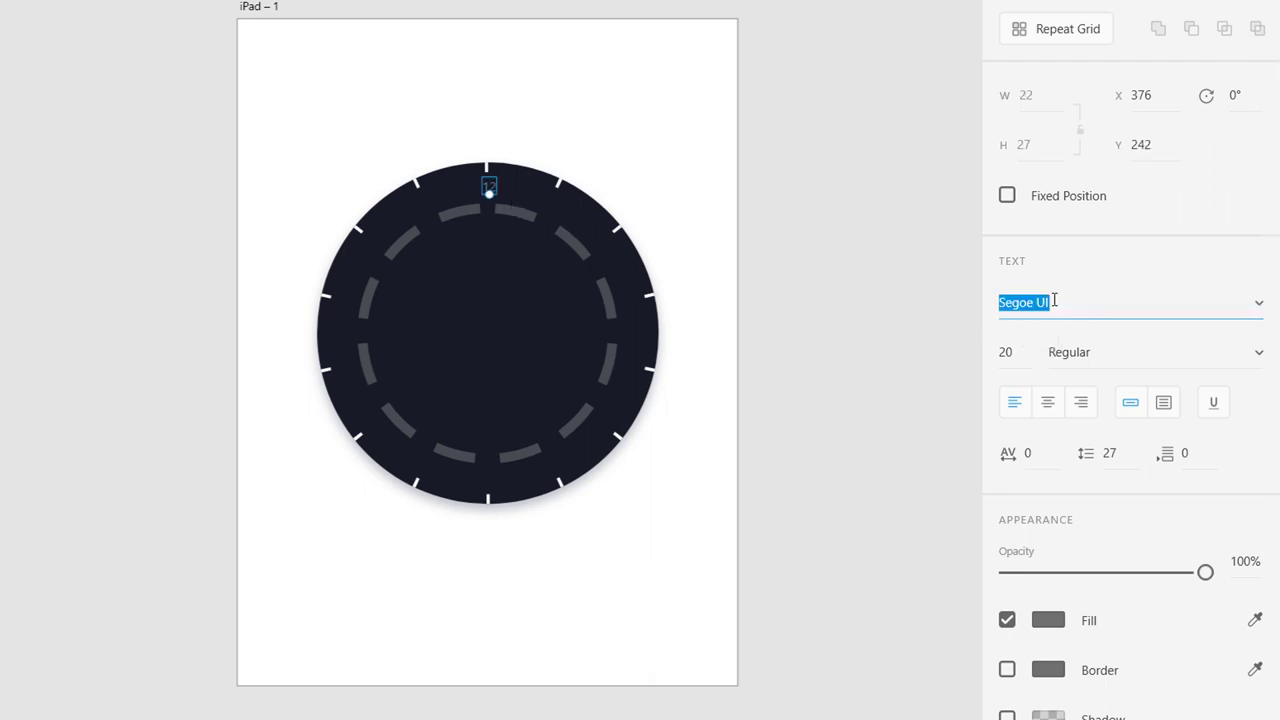
pyautogui.write('Signika')
pyautogui.press('Return')
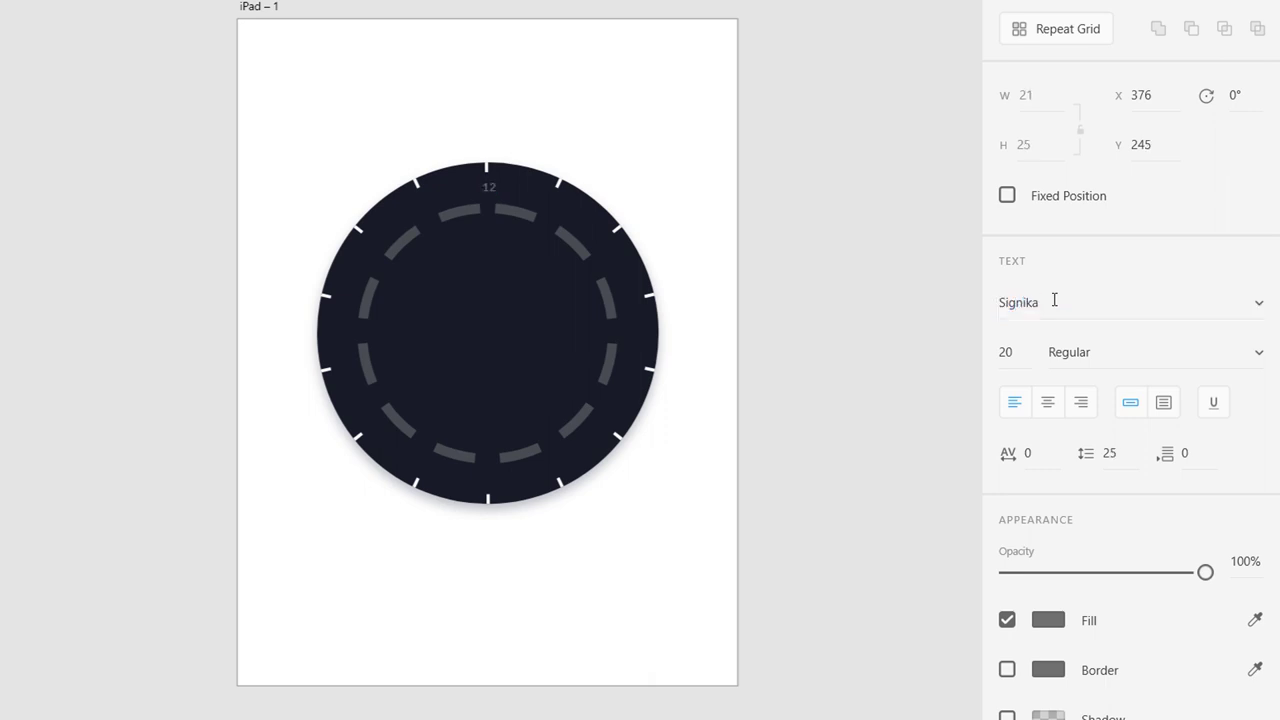
pyautogui.click(1264, 308)
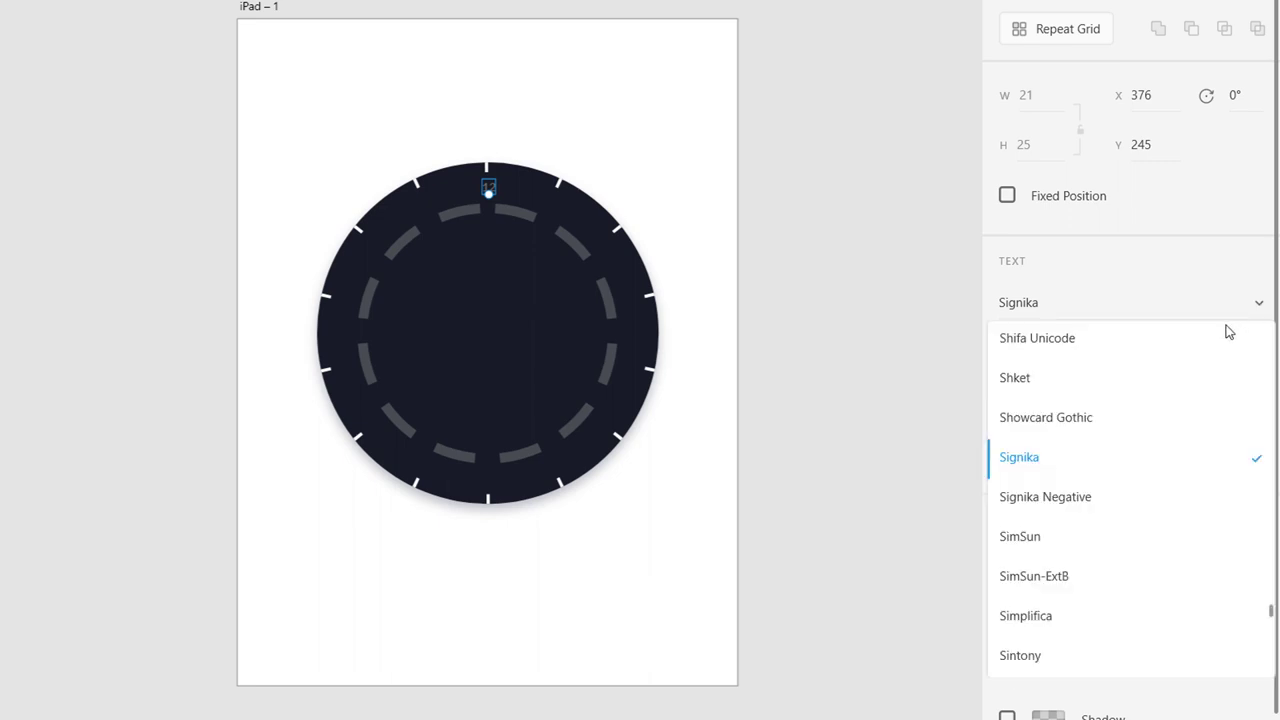
pyautogui.click(1063, 497)
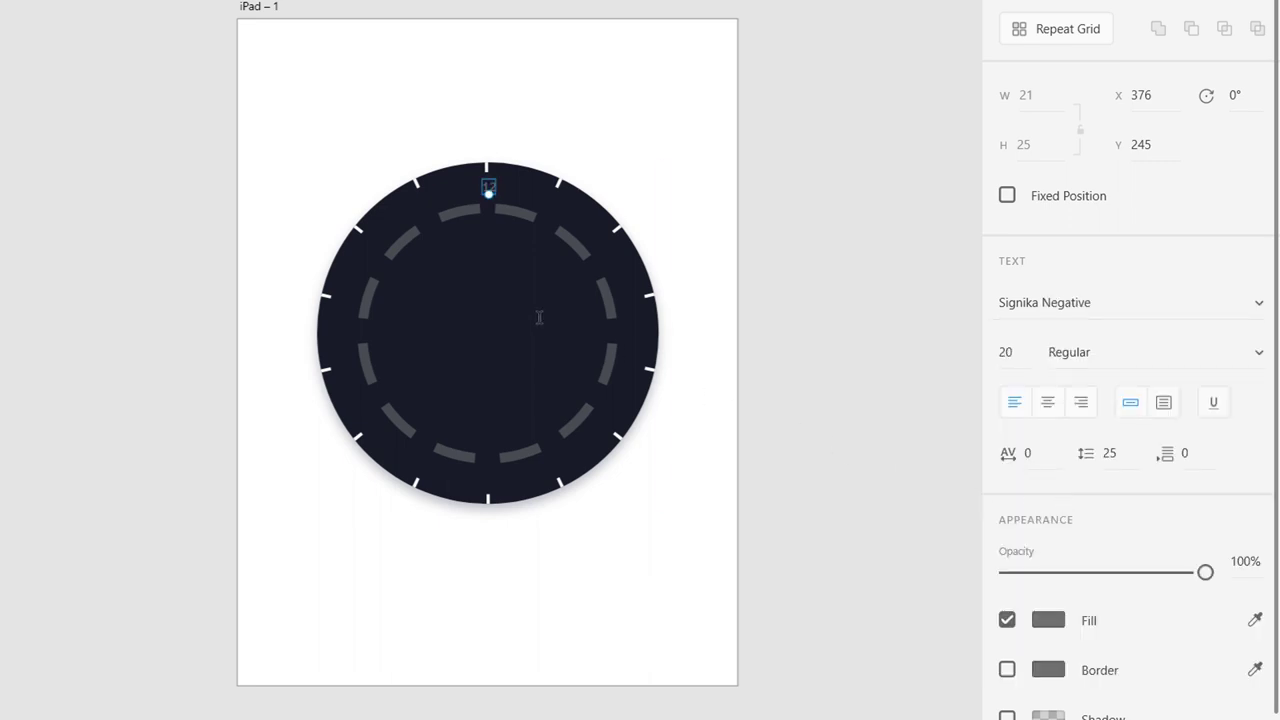
pyautogui.click(487, 253)
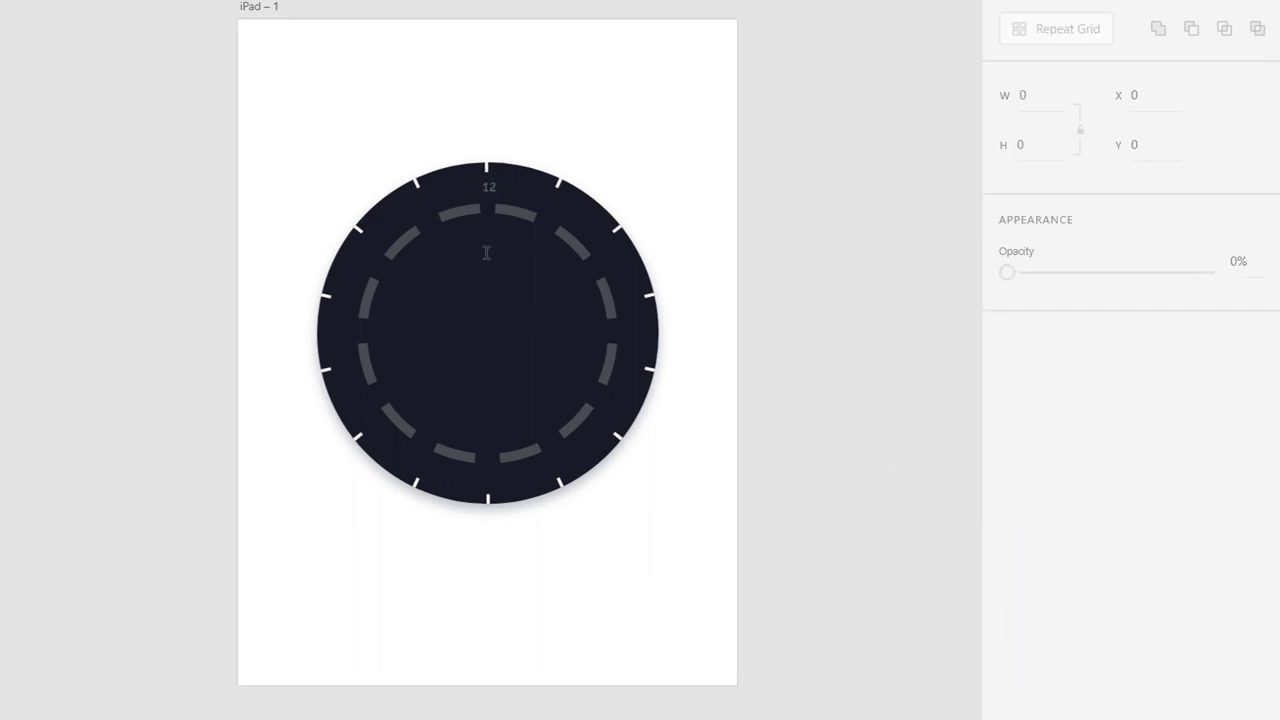
# Align the "12" label under the top tick mark at X 373, Y 244
pyautogui.click(488, 190)
pyautogui.moveTo(488, 192); pyautogui.dragTo(488, 193)
pyautogui.press('Left')
pyautogui.press('Up')
pyautogui.press('Up')
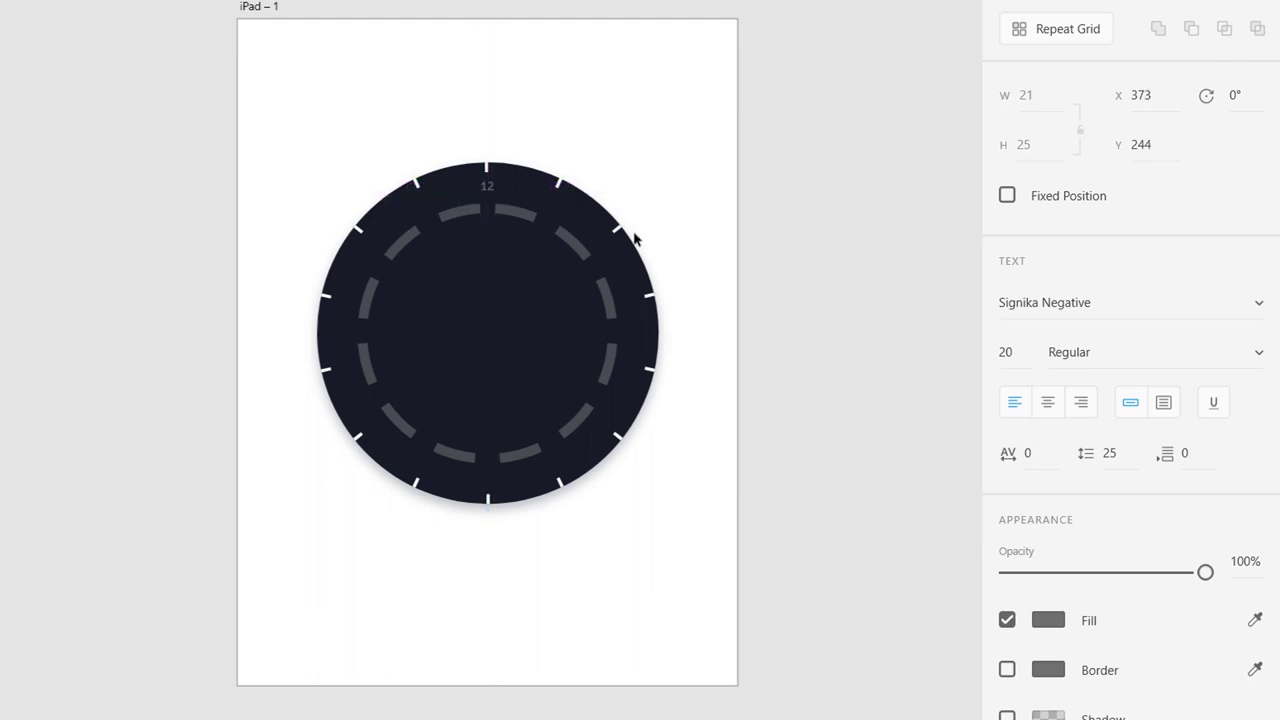
pyautogui.press('Right')
# Change the "12" label's fill to white and deselect it
pyautogui.click(1048, 620)
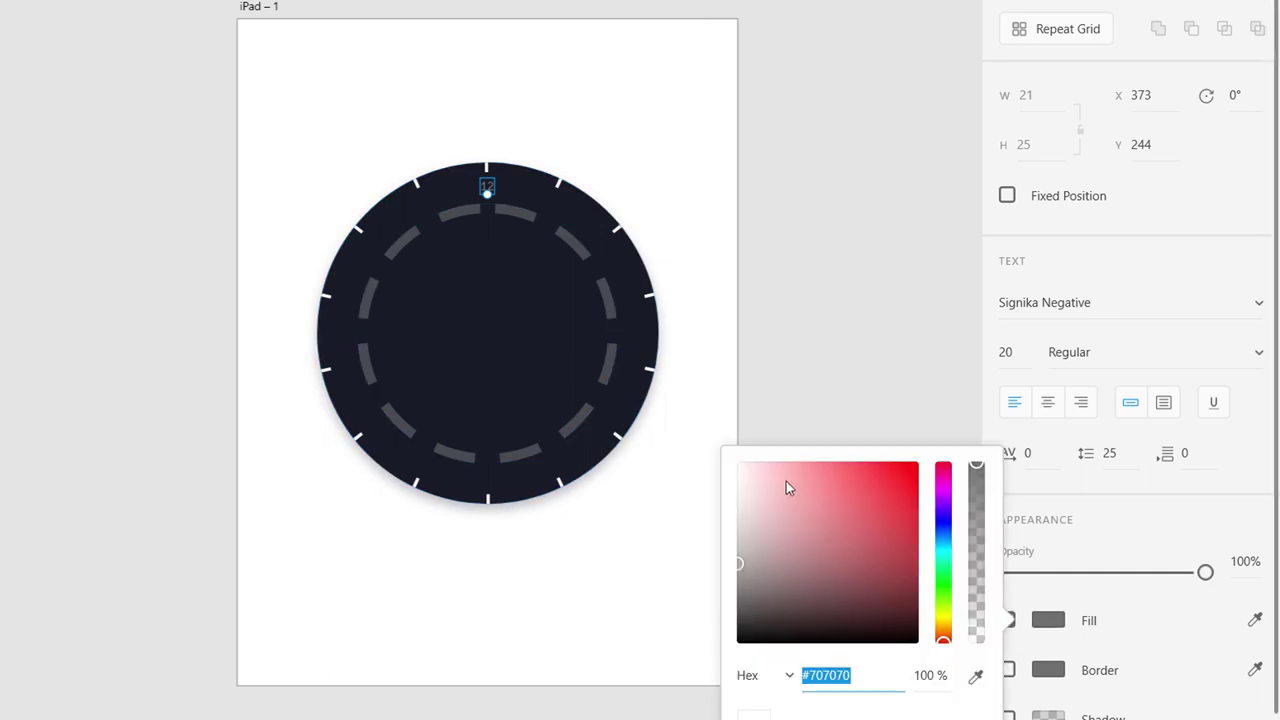
pyautogui.moveTo(786, 481); pyautogui.dragTo(702, 372)
pyautogui.click(857, 240)
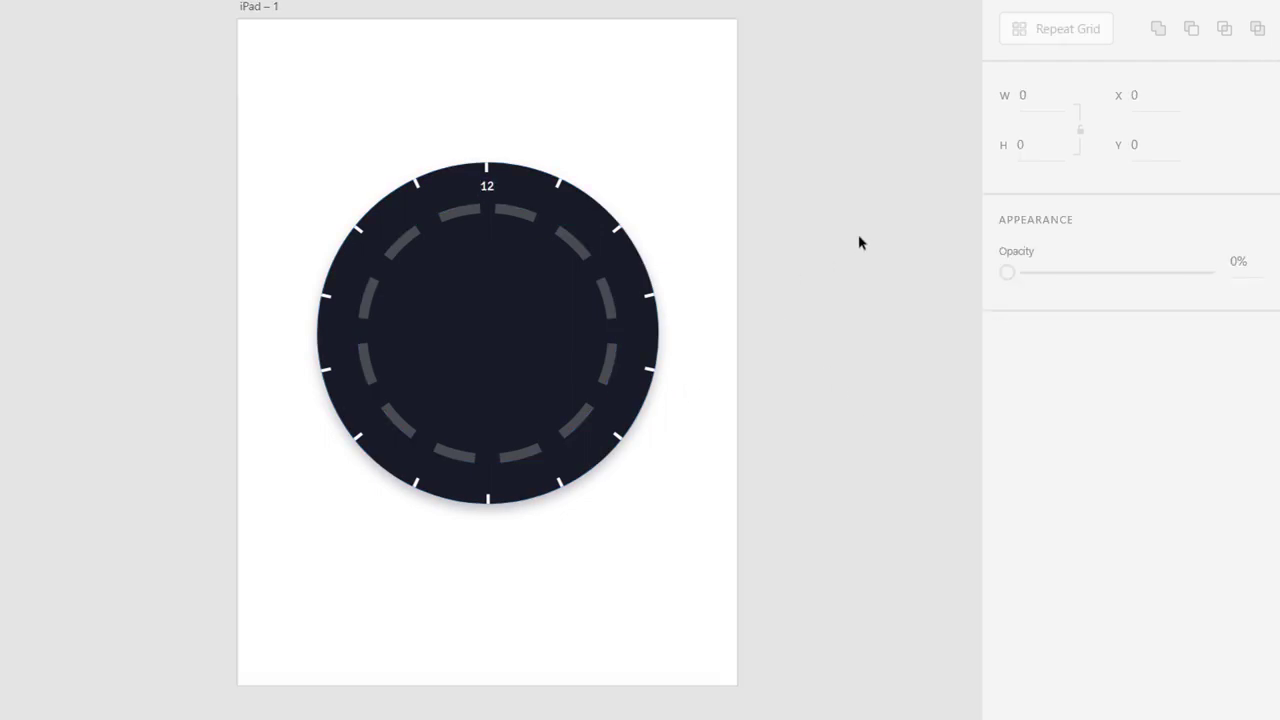
# Duplicate the "12" label to the three o'clock position at about X 596, Y 471 and change its text to "3"
pyautogui.click(487, 188)
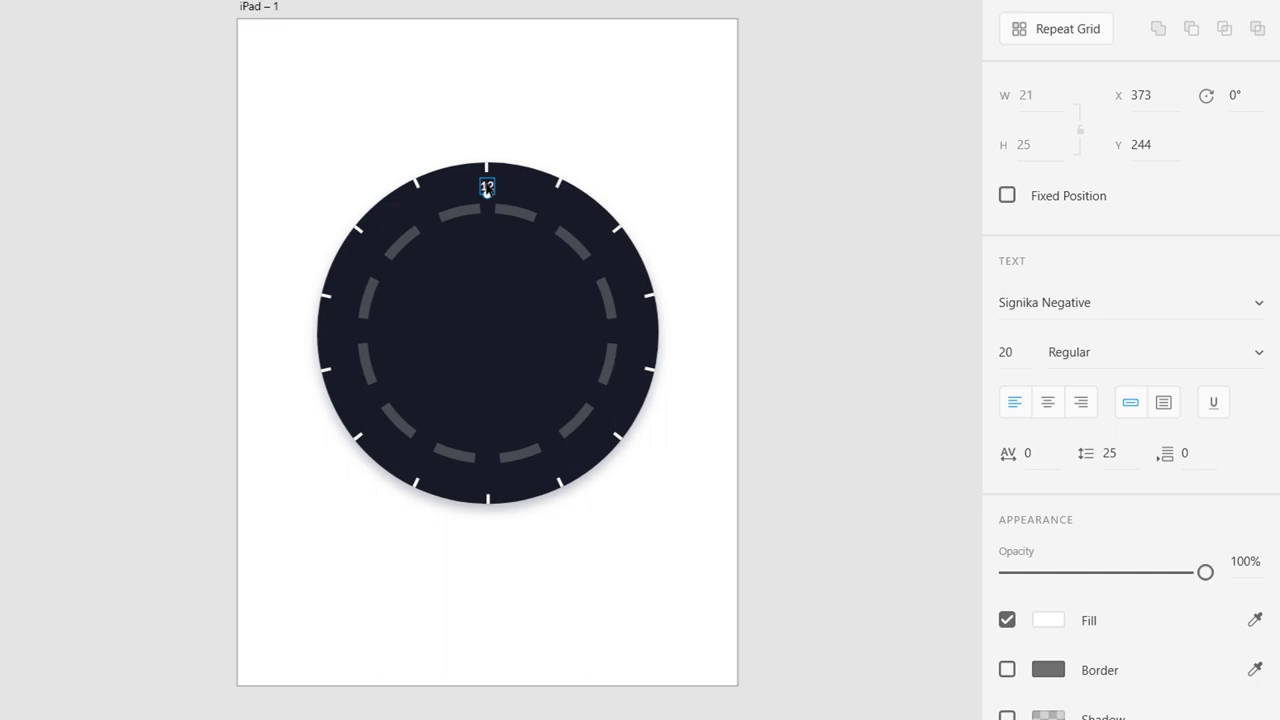
pyautogui.moveTo(487, 190); pyautogui.dragTo(632, 335)
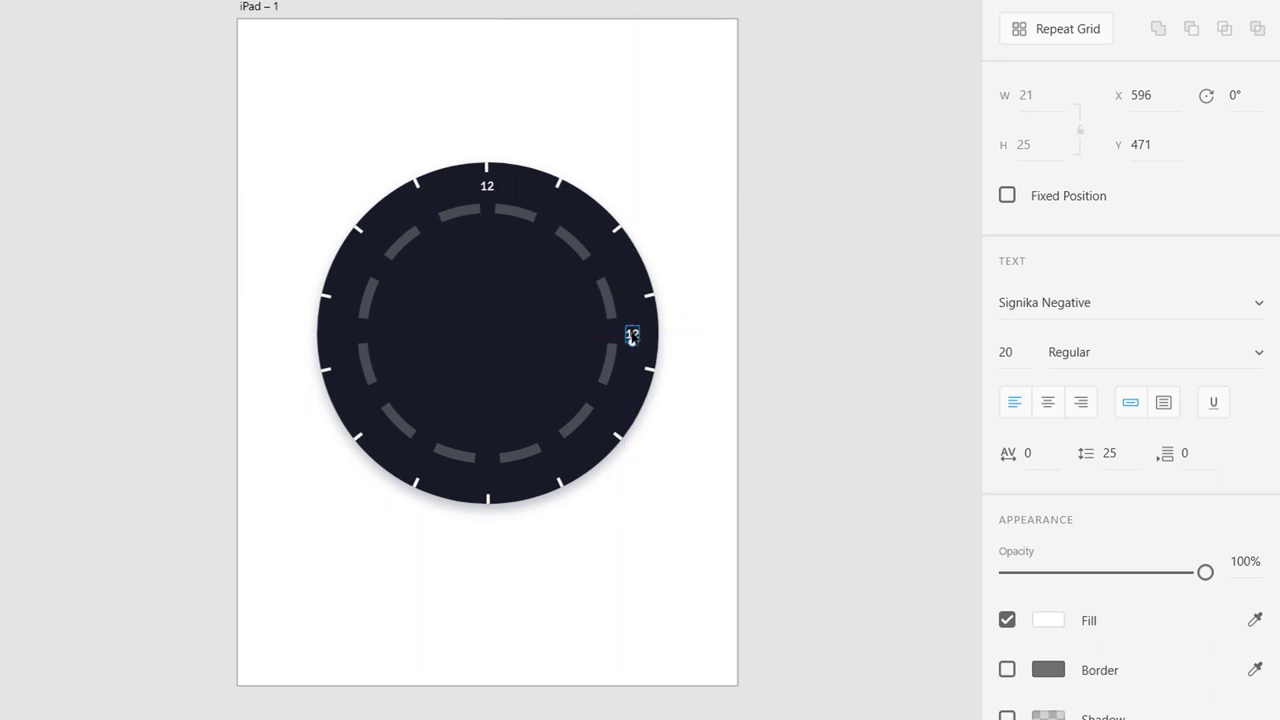
pyautogui.doubleClick(632, 335)
pyautogui.write('3')
pyautogui.press('Escape')
# Place copies of the hour label at the six and nine o'clock positions and change their texts to "6" and "9"
pyautogui.moveTo(629, 338); pyautogui.dragTo(346, 334)
pyautogui.doubleClick(487, 479)
pyautogui.write('6')
pyautogui.press('Escape')
pyautogui.doubleClick(345, 333)
pyautogui.write('9')
pyautogui.click(845, 285)
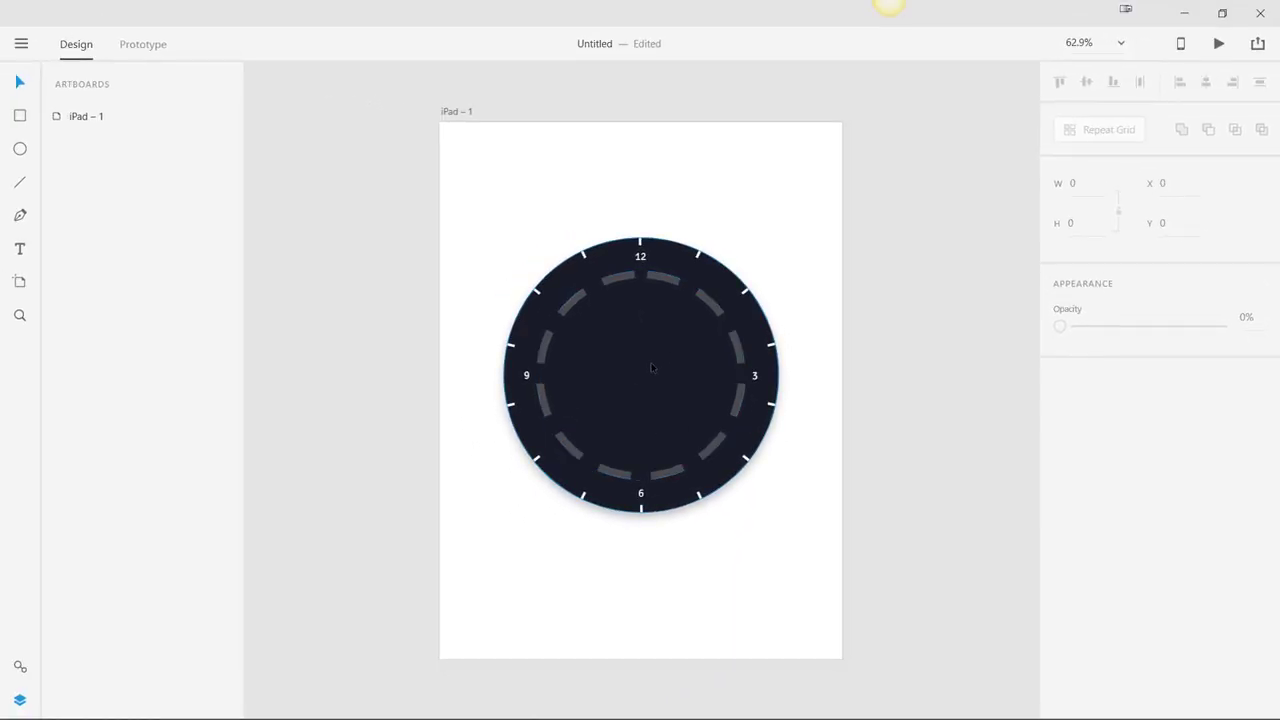
# Draw a small circle near the clock's centre and size it to 40 x 40 with locked proportions
pyautogui.click(20, 148)
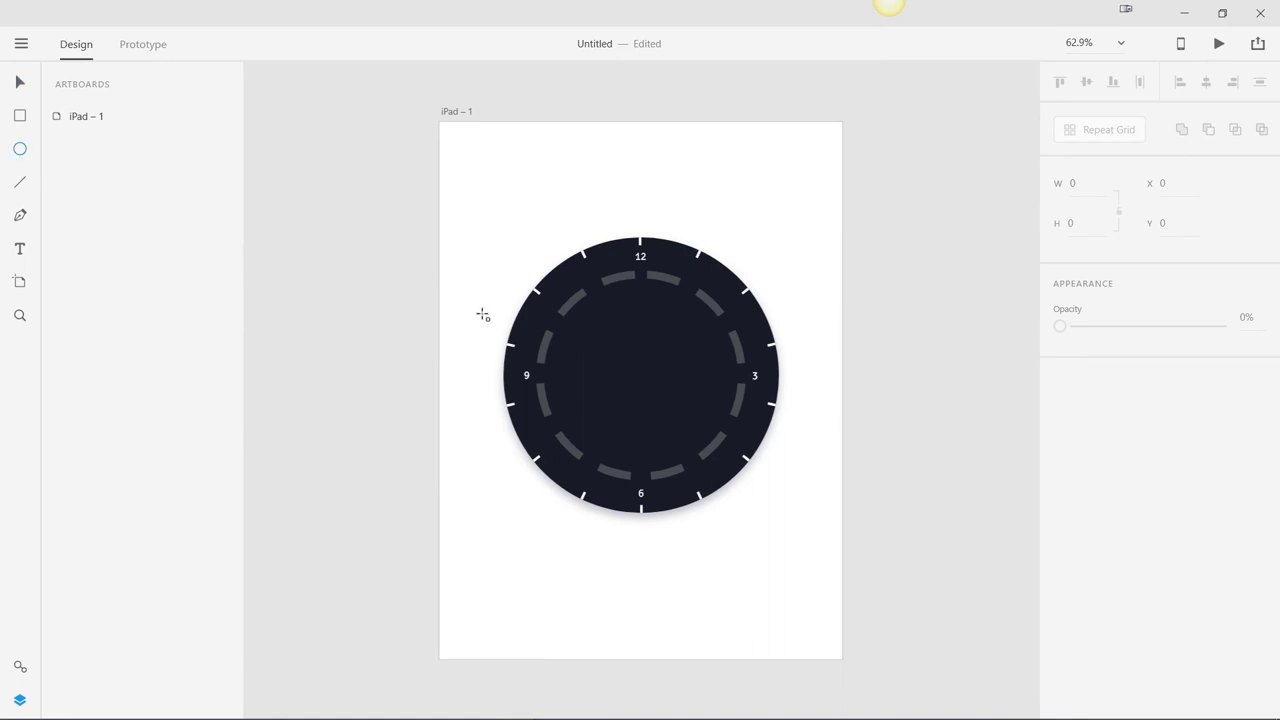
pyautogui.moveTo(634, 250); pyautogui.dragTo(654, 379)
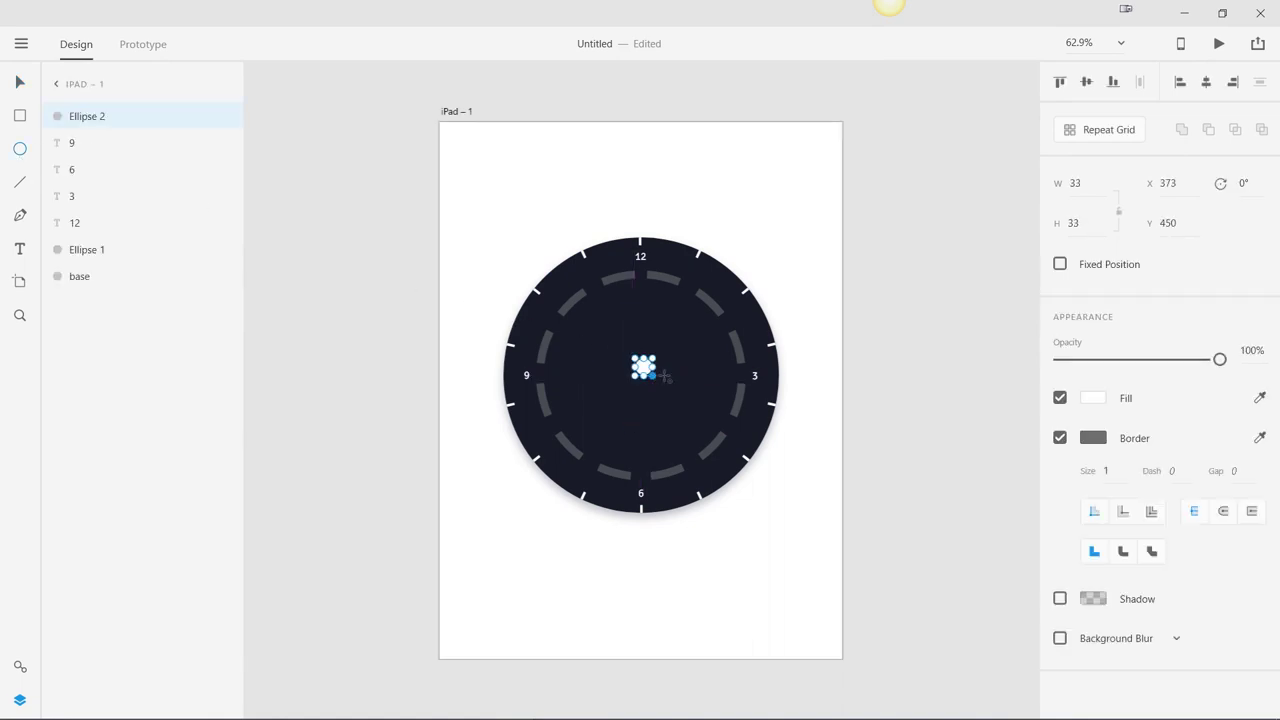
pyautogui.click(1118, 211)
pyautogui.click(1062, 184)
pyautogui.write('40')
pyautogui.press('Return')
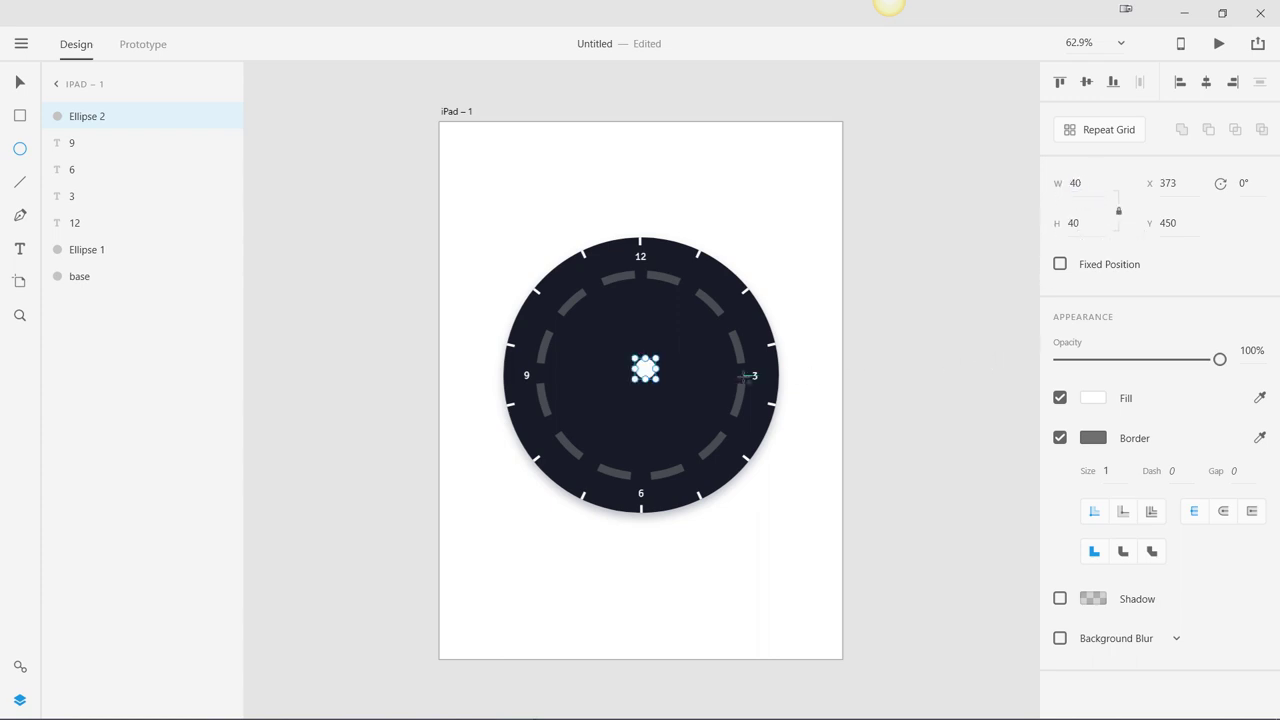
# Move the small circle to X 364, Y 455 near the clock's centre and keep it selected
pyautogui.press('v')
pyautogui.moveTo(646, 369); pyautogui.dragTo(642, 372)
pyautogui.click(911, 397)
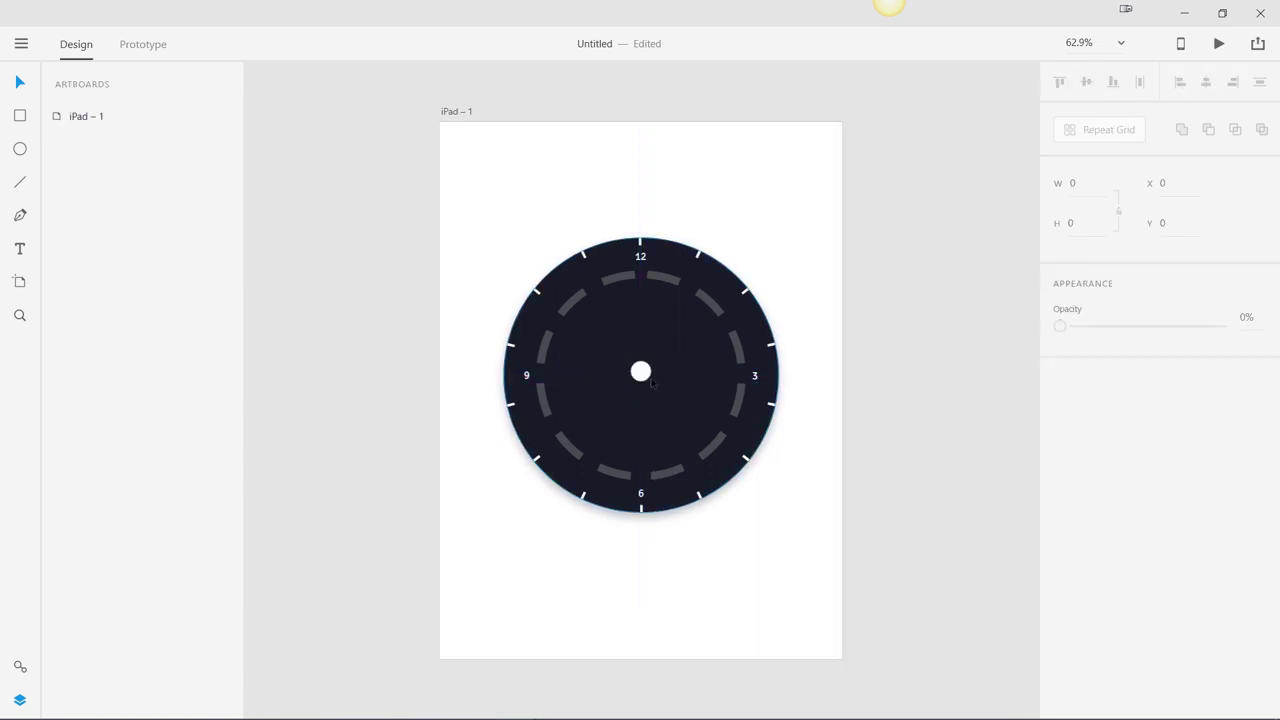
pyautogui.hotkey('ctrl', 'z')
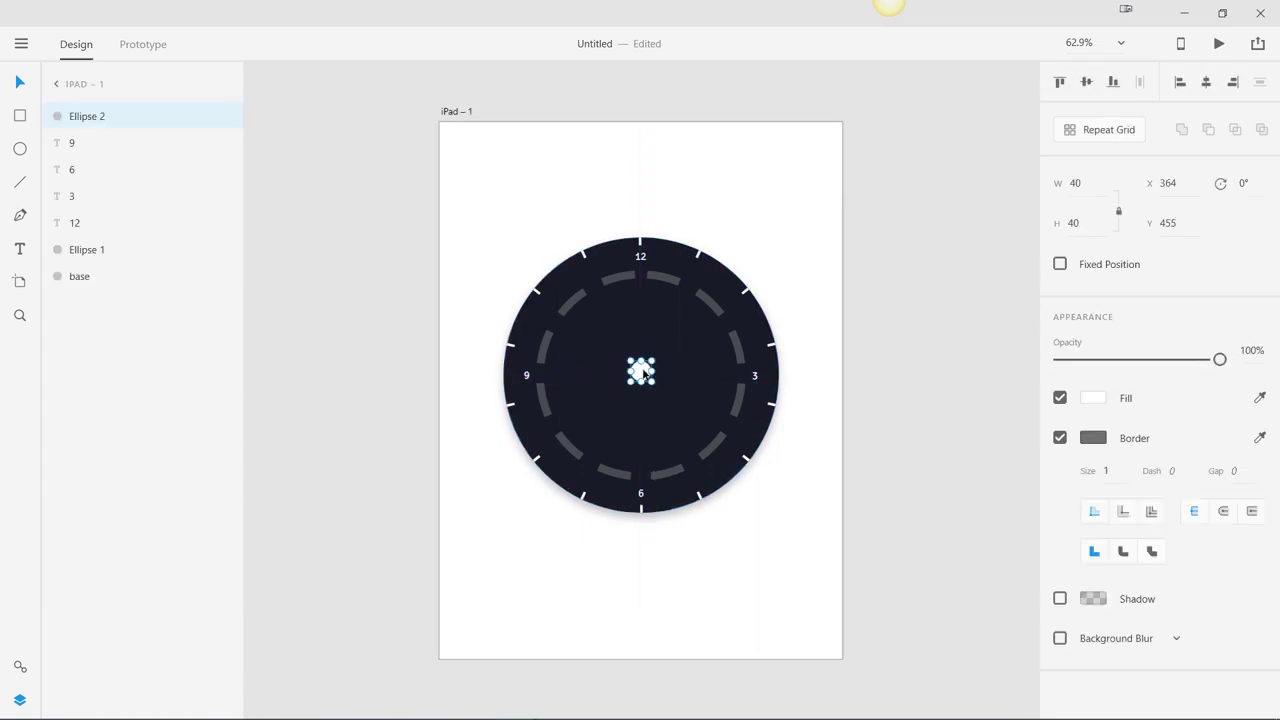
# Fill the small centre circle with the inner ring's grey, #484D53, sampled from a dash
pyautogui.click(1088, 400)
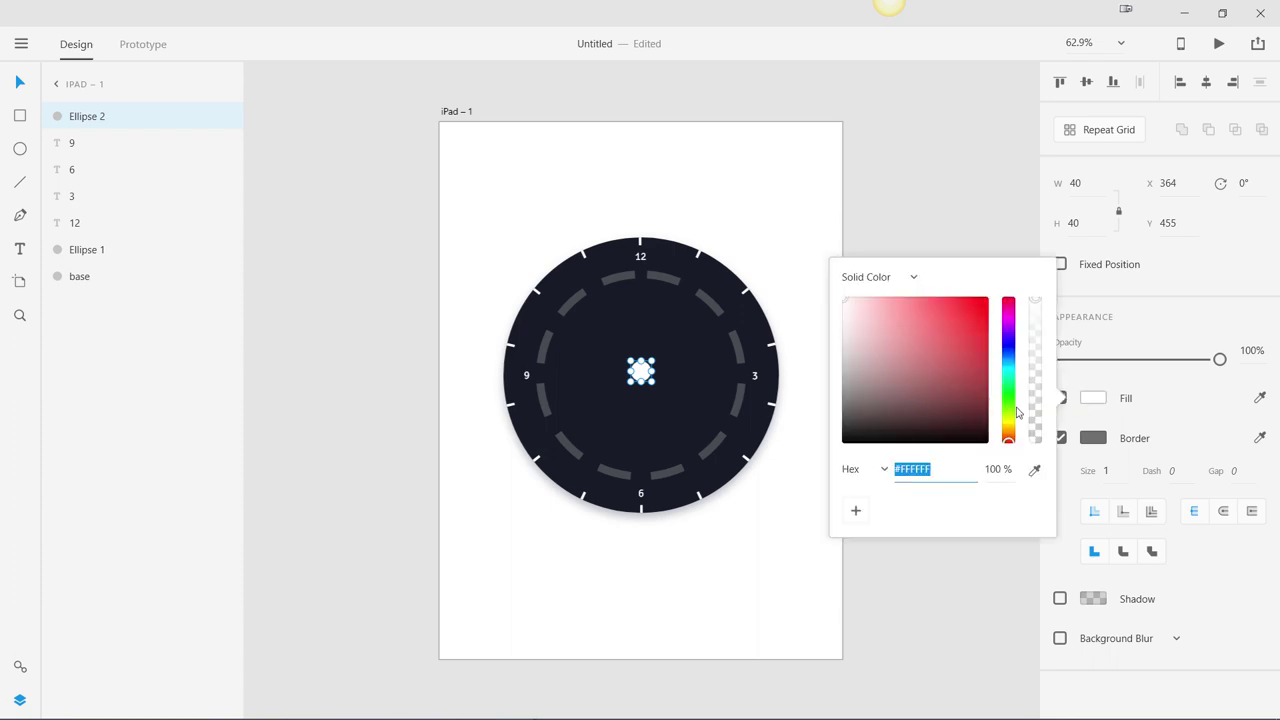
pyautogui.click(1035, 471)
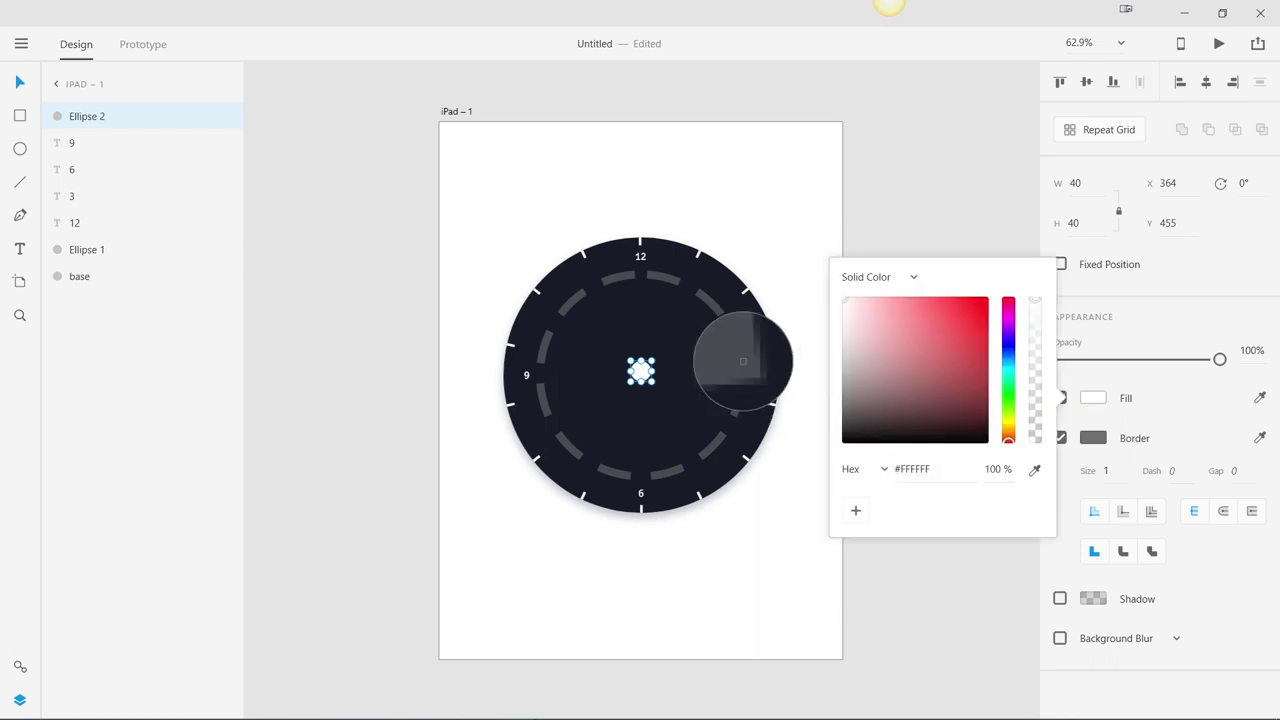
pyautogui.click(715, 310)
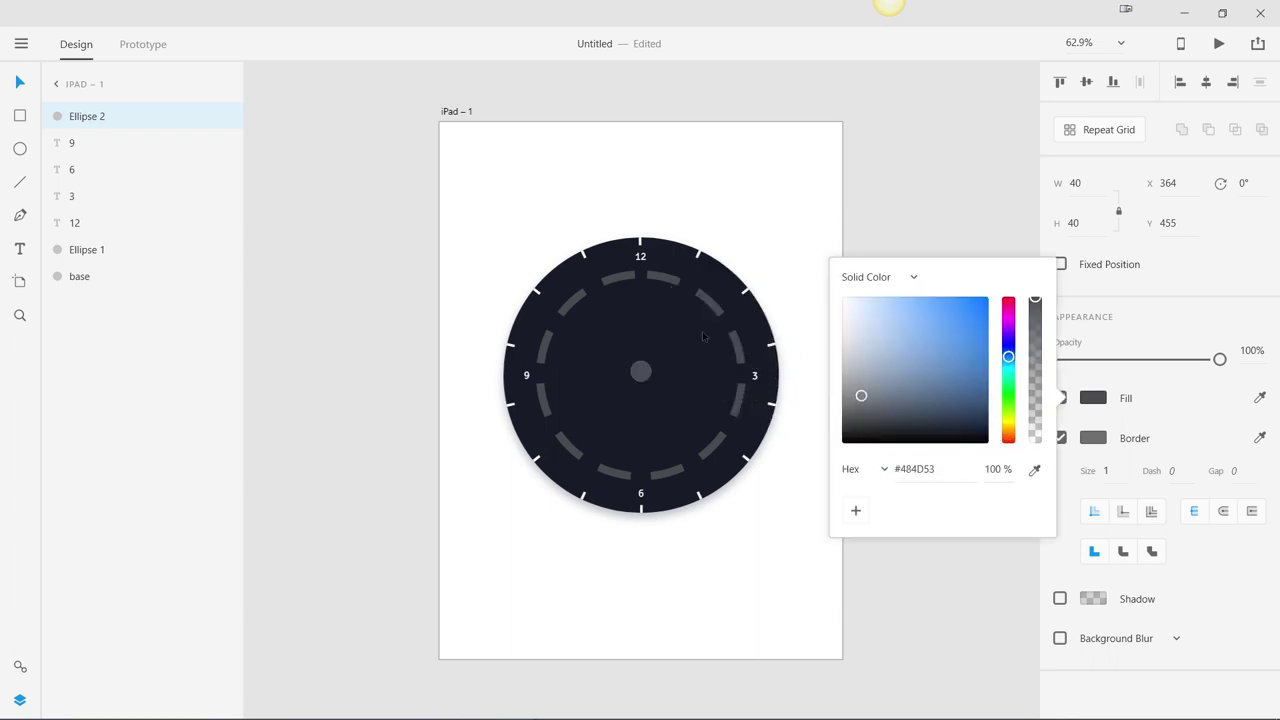
# Give the small centre circle a white border, #FFFFFF, with a size of 4
pyautogui.click(1097, 441)
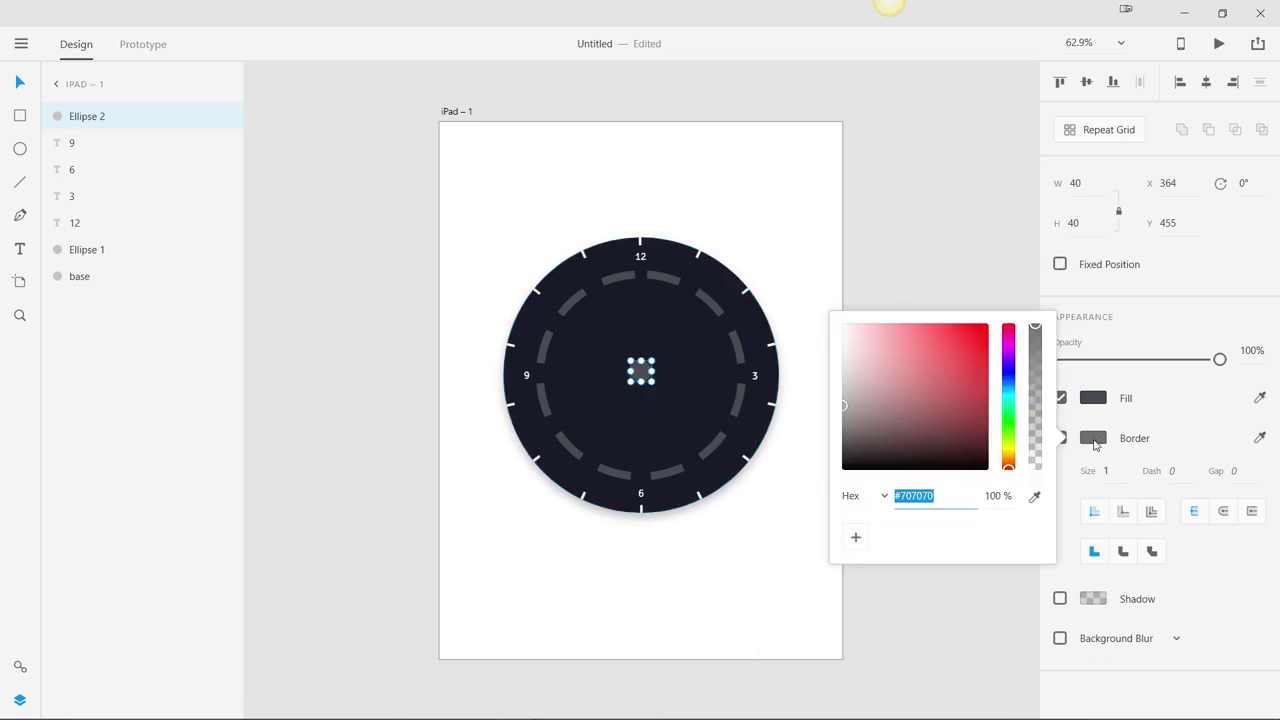
pyautogui.moveTo(859, 385); pyautogui.dragTo(803, 301)
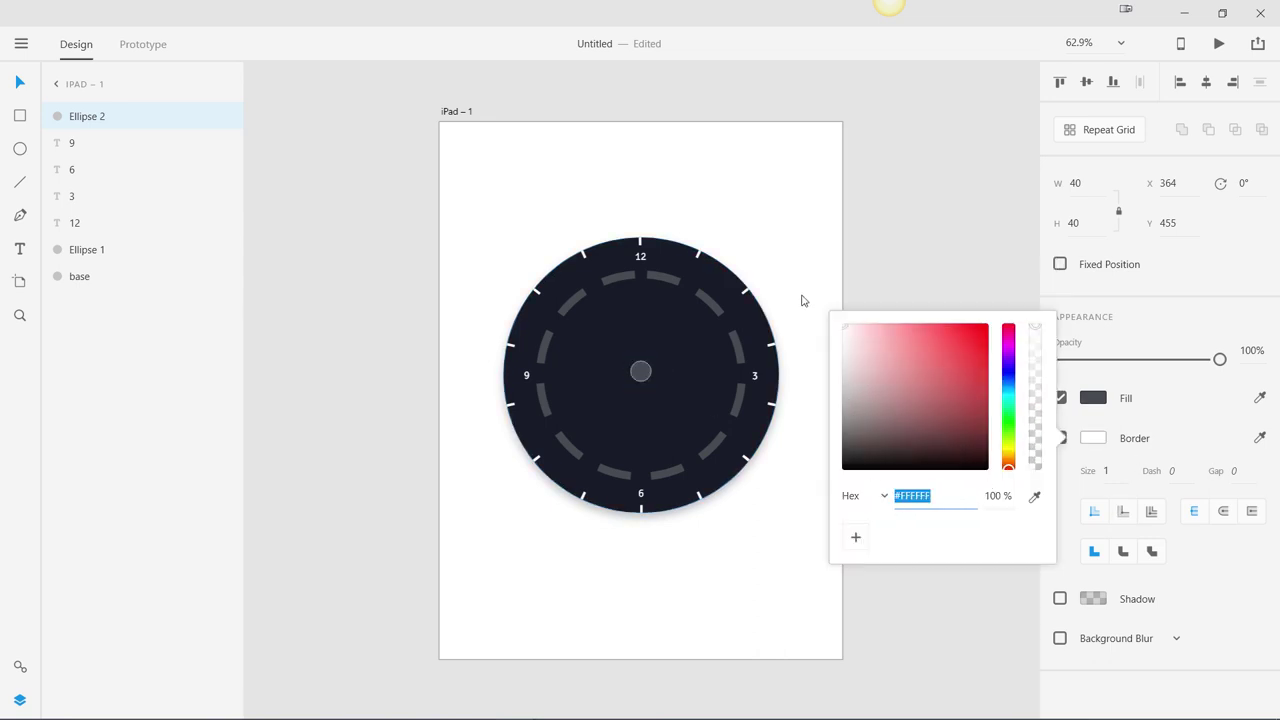
pyautogui.click(1108, 470)
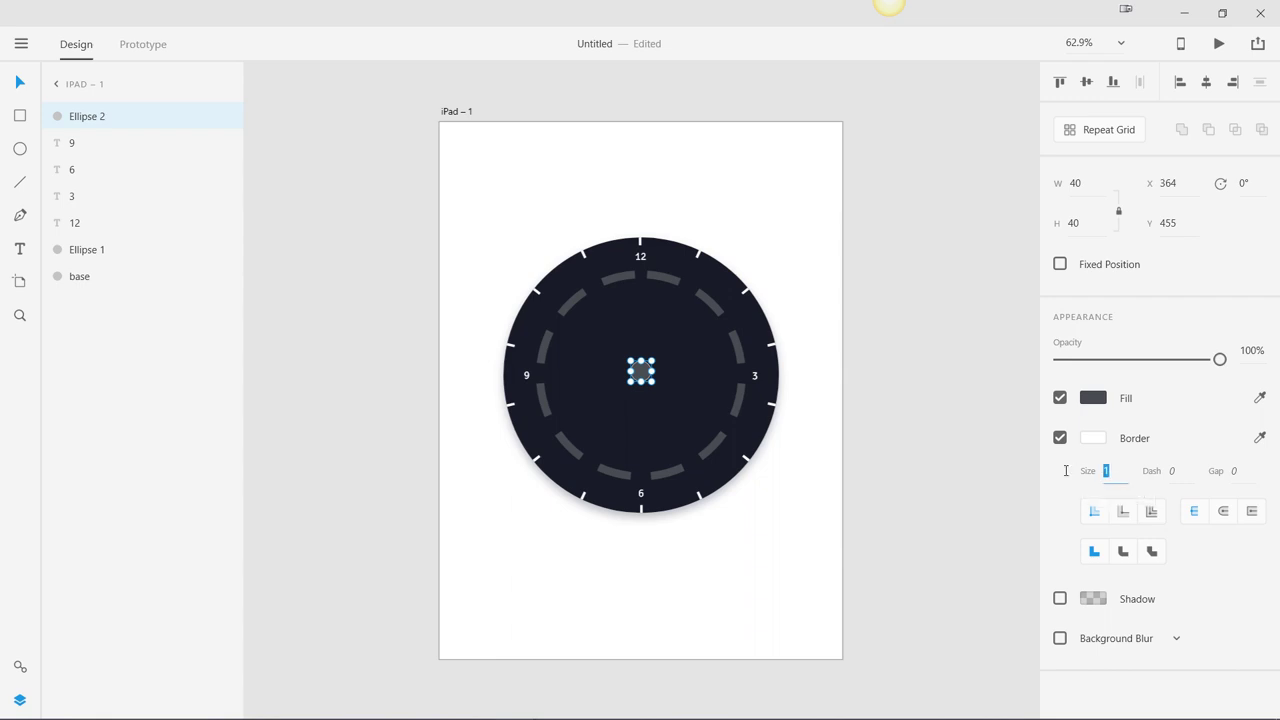
pyautogui.write('4')
pyautogui.press('Return')
pyautogui.click(826, 523)
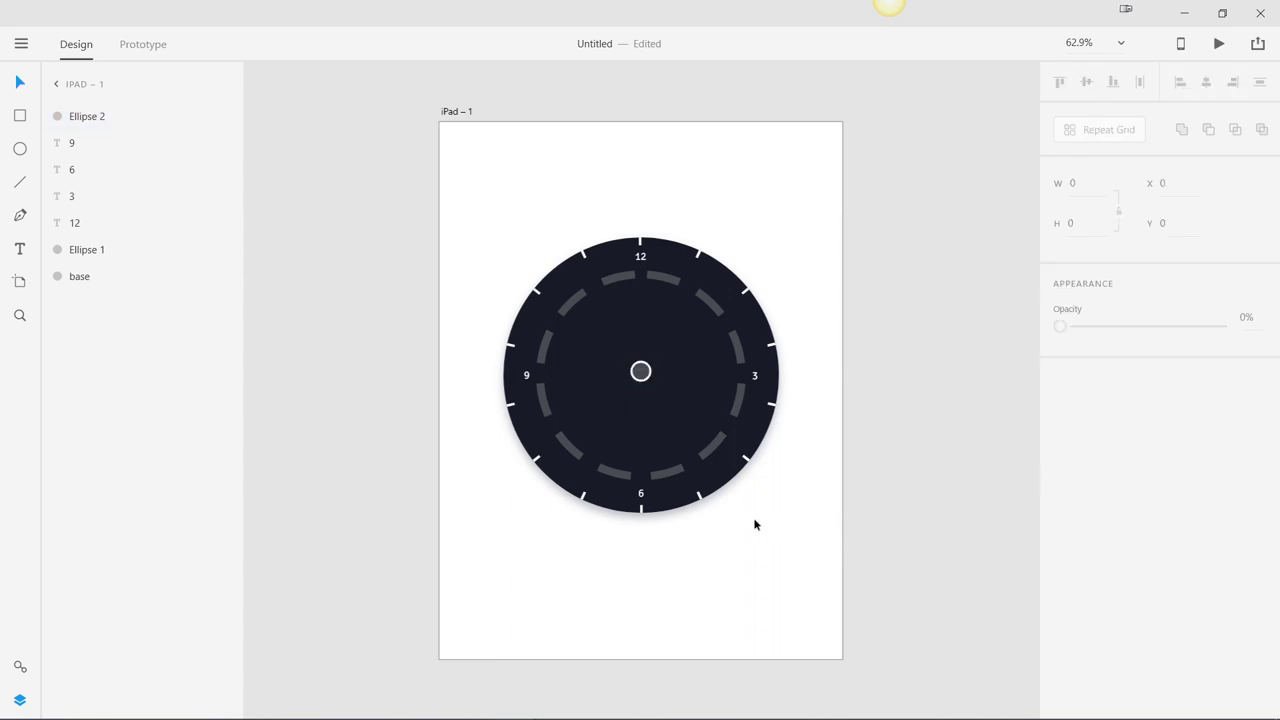
# Draw a narrow upright rectangle above the centre circle as a clock hand and size it to 17 x 130
pyautogui.click(20, 117)
pyautogui.moveTo(635, 290); pyautogui.dragTo(649, 358)
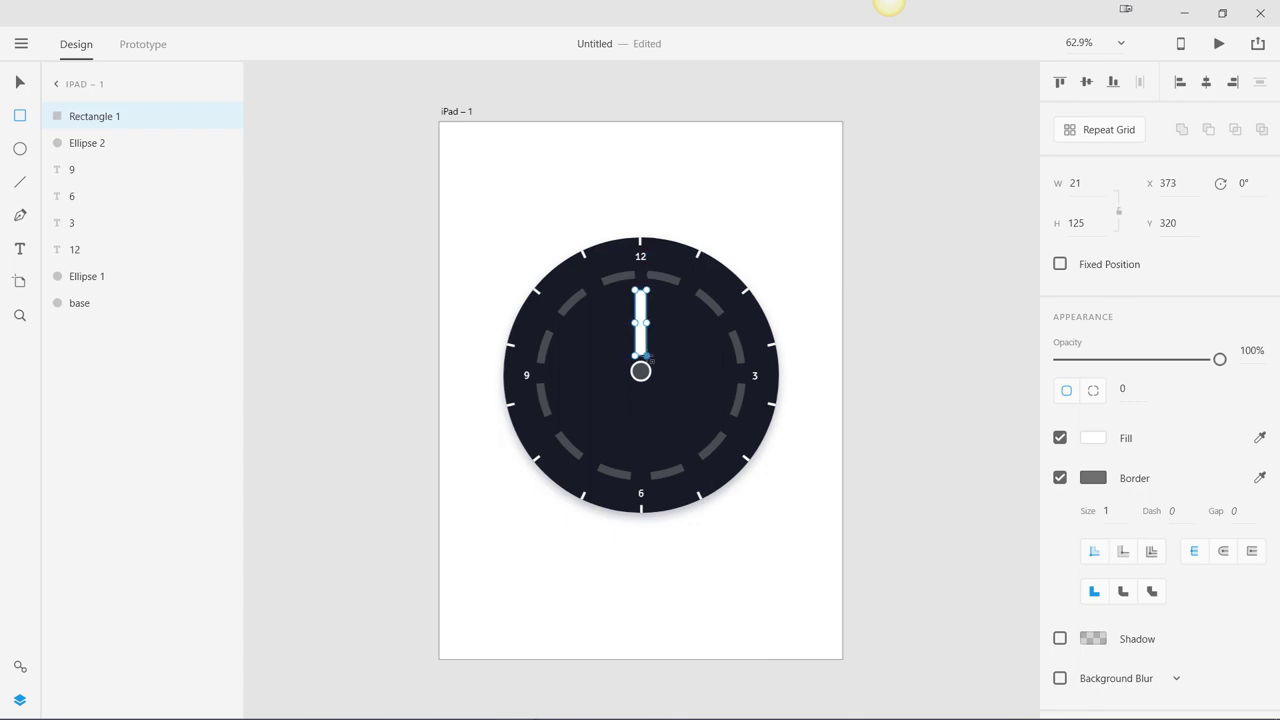
pyautogui.press('v')
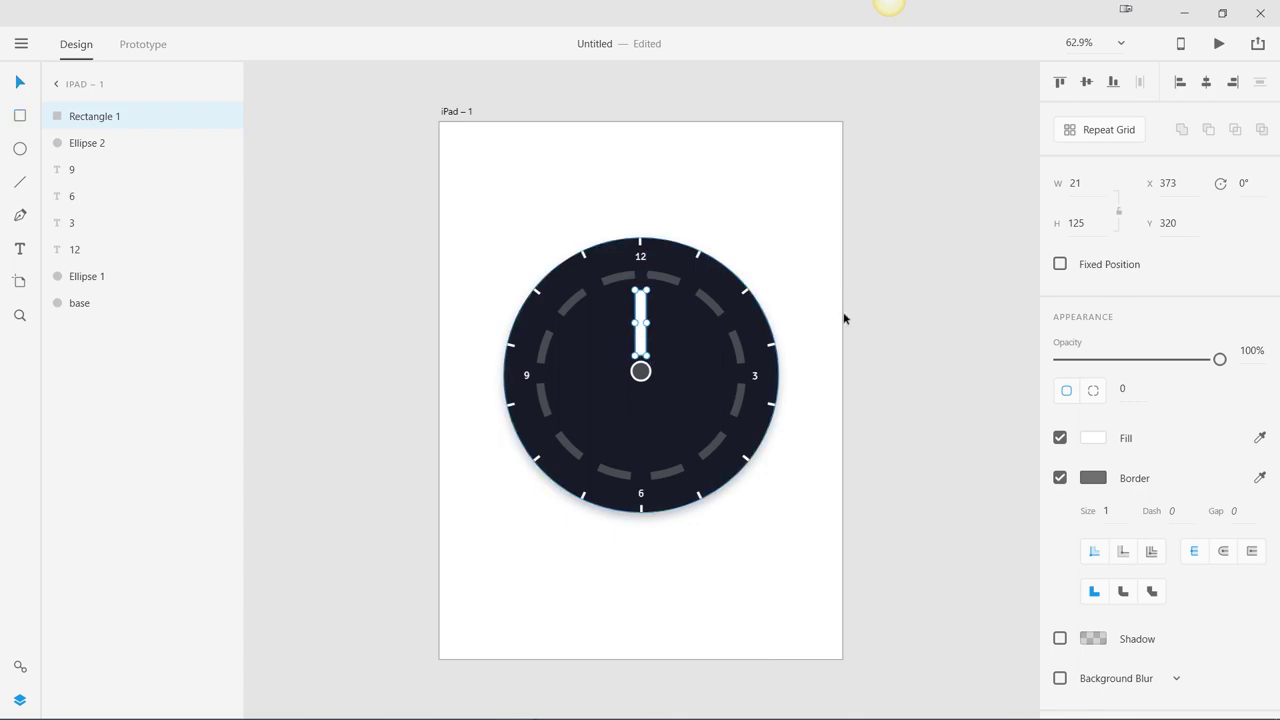
pyautogui.click(1067, 183)
pyautogui.write('17')
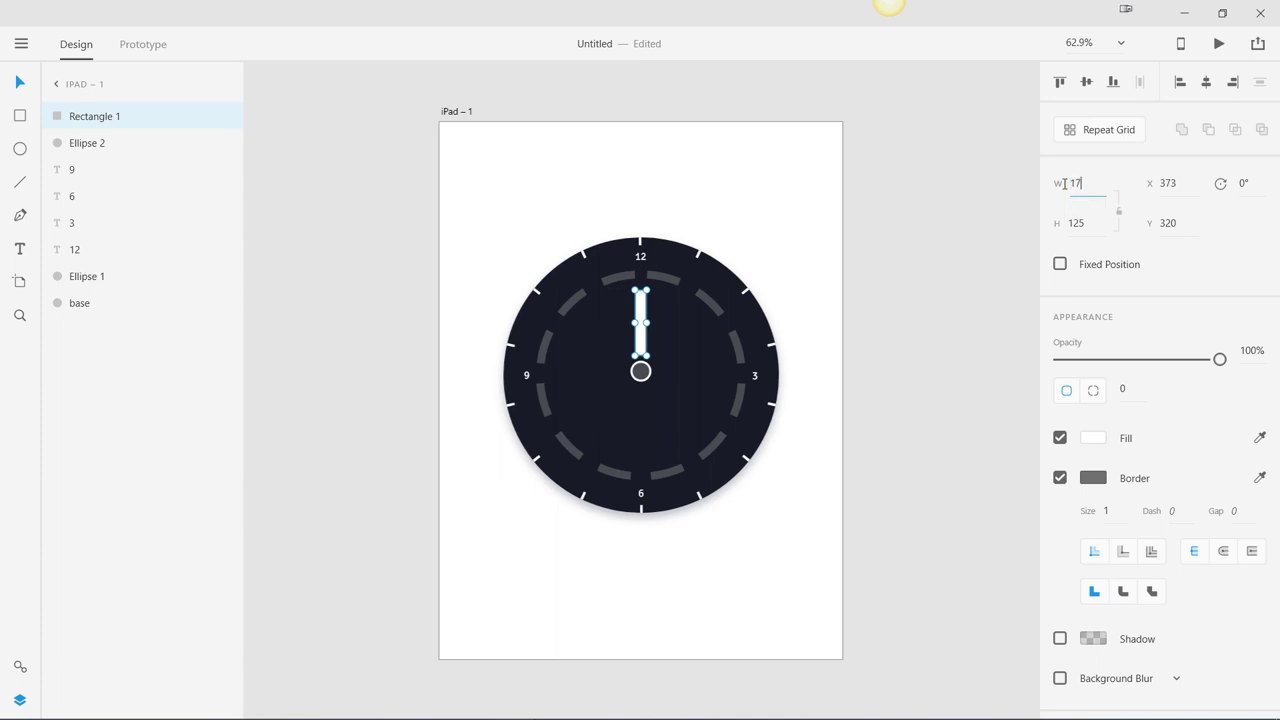
pyautogui.press('Tab')
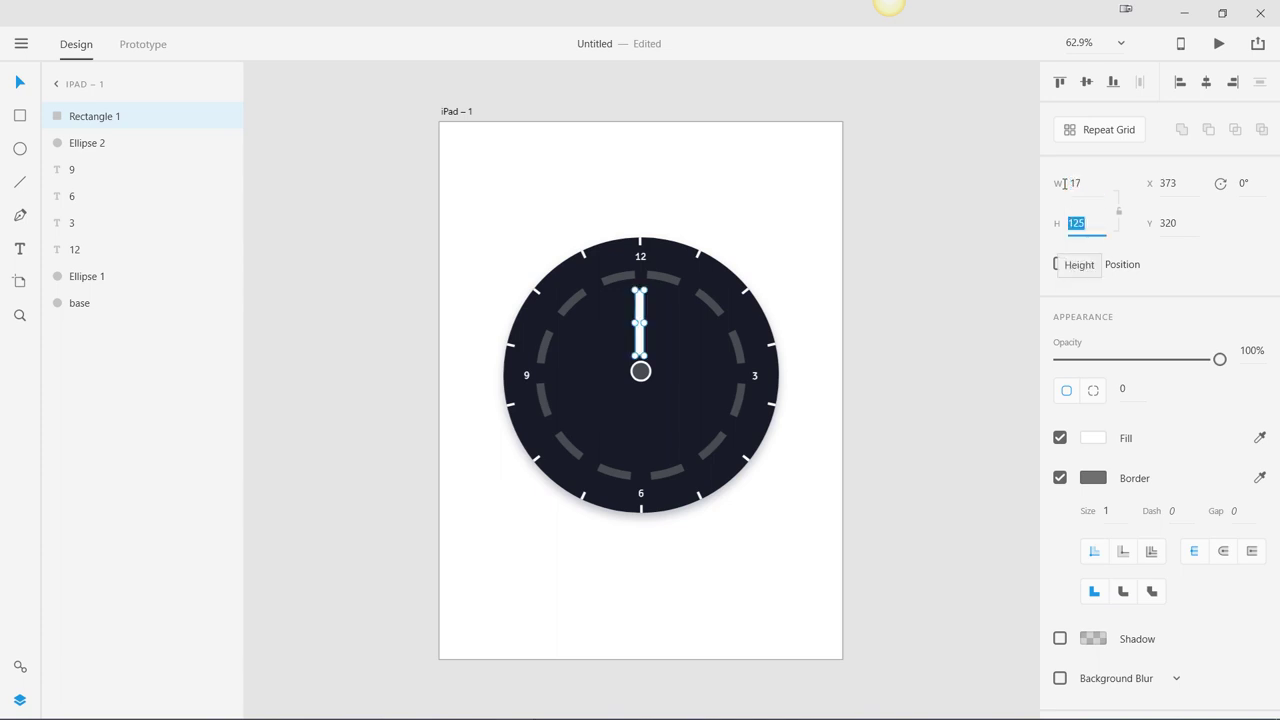
pyautogui.write('1230')
pyautogui.press('Return')
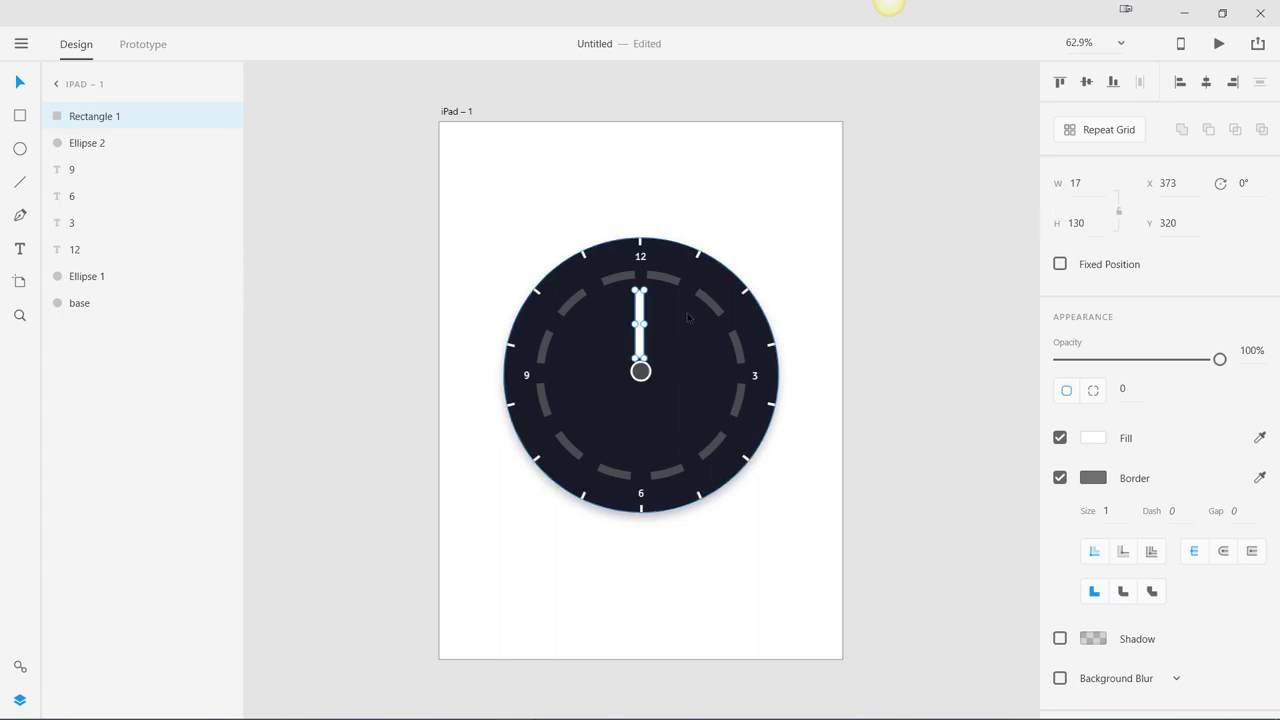
# Round the clock hand's corners with a radius of 12 and move it to X 376, Y 313
pyautogui.click(1122, 391)
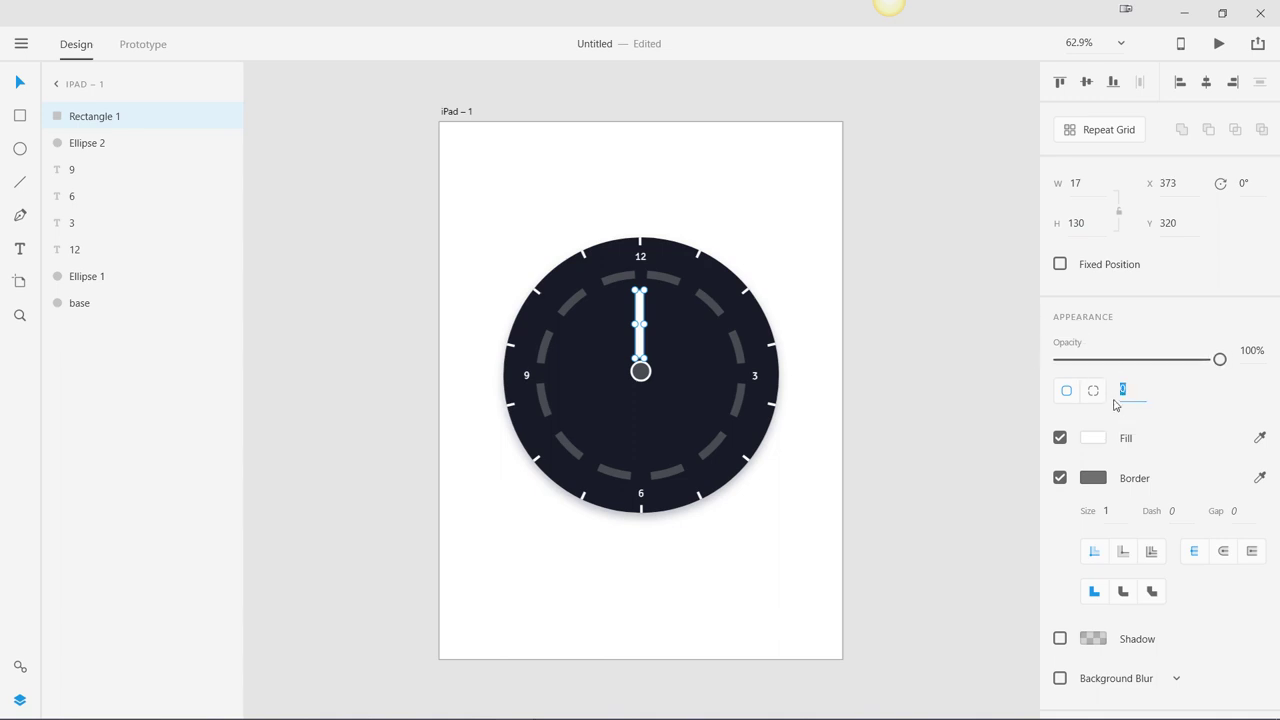
pyautogui.write('12')
pyautogui.press('Return')
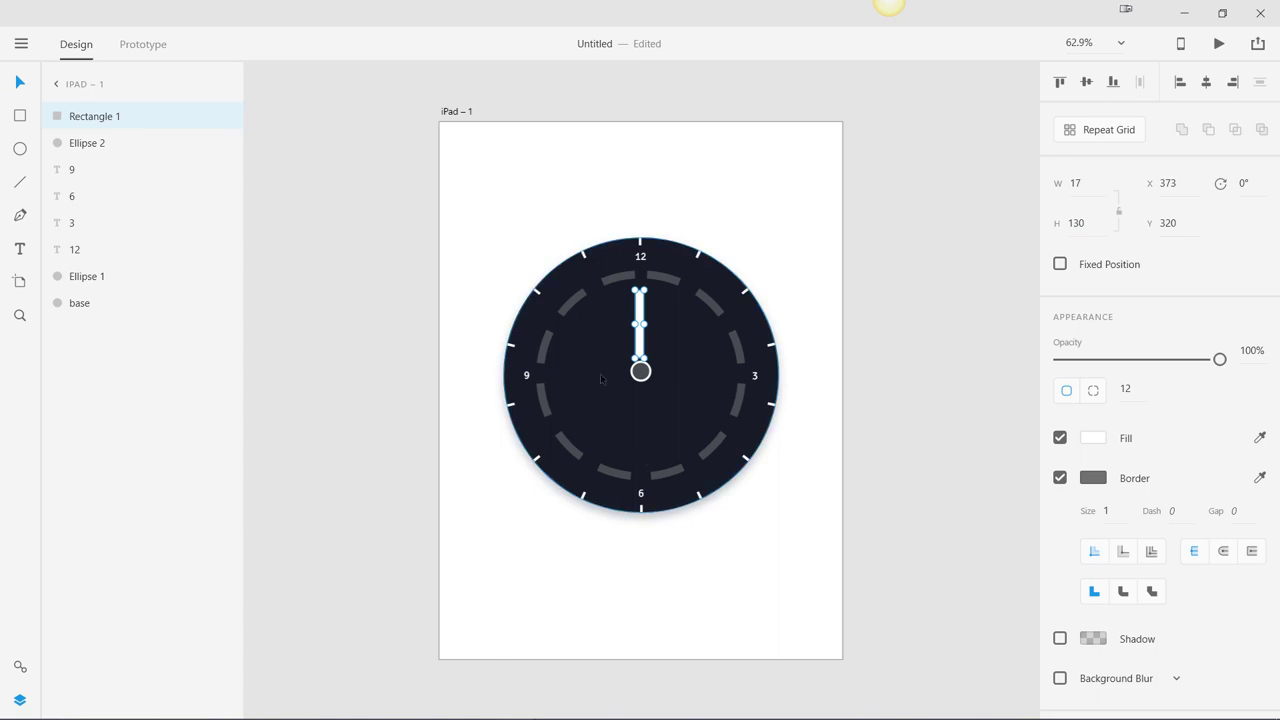
pyautogui.press('Right')
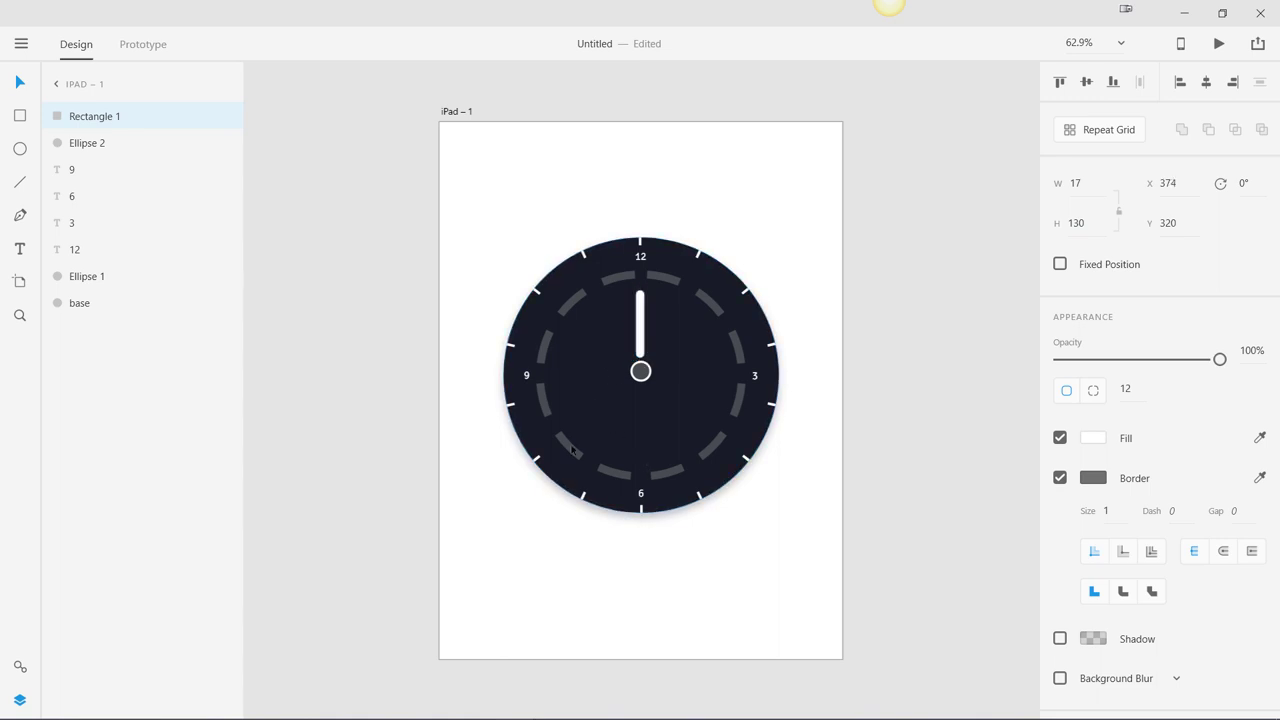
pyautogui.press('Right')
pyautogui.press('Right')
pyautogui.press('Right')
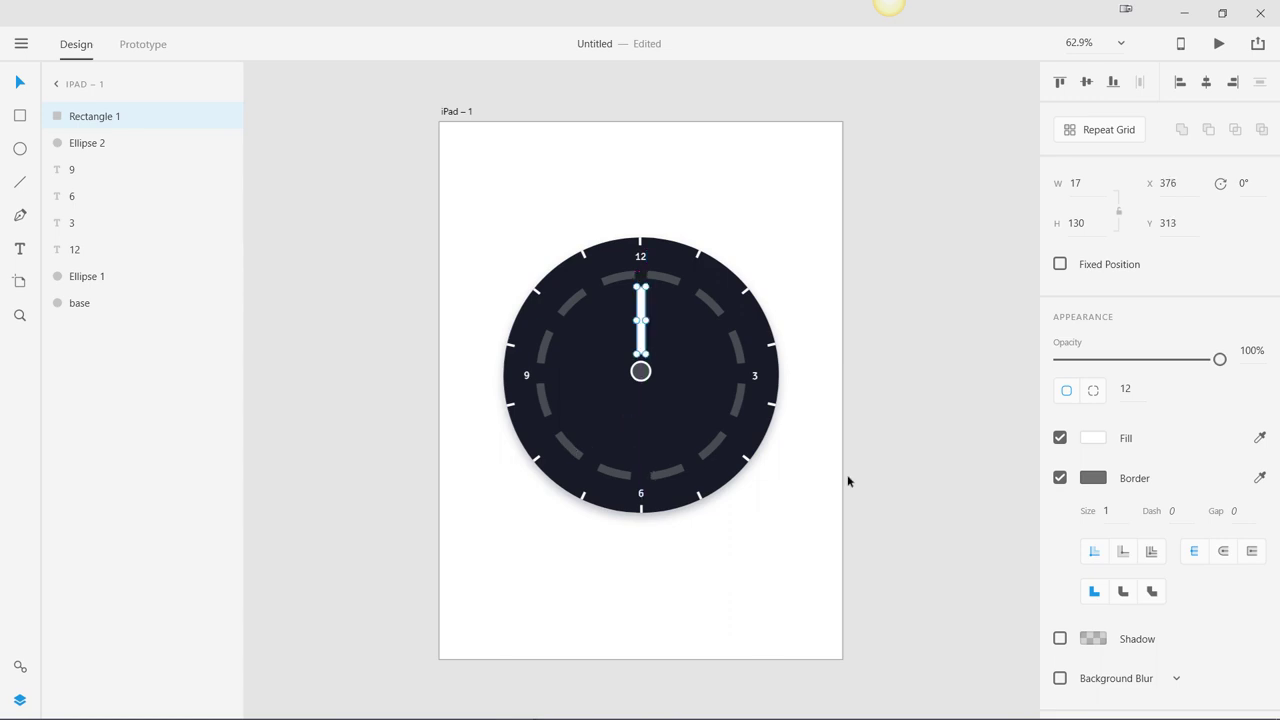
pyautogui.click(921, 487)
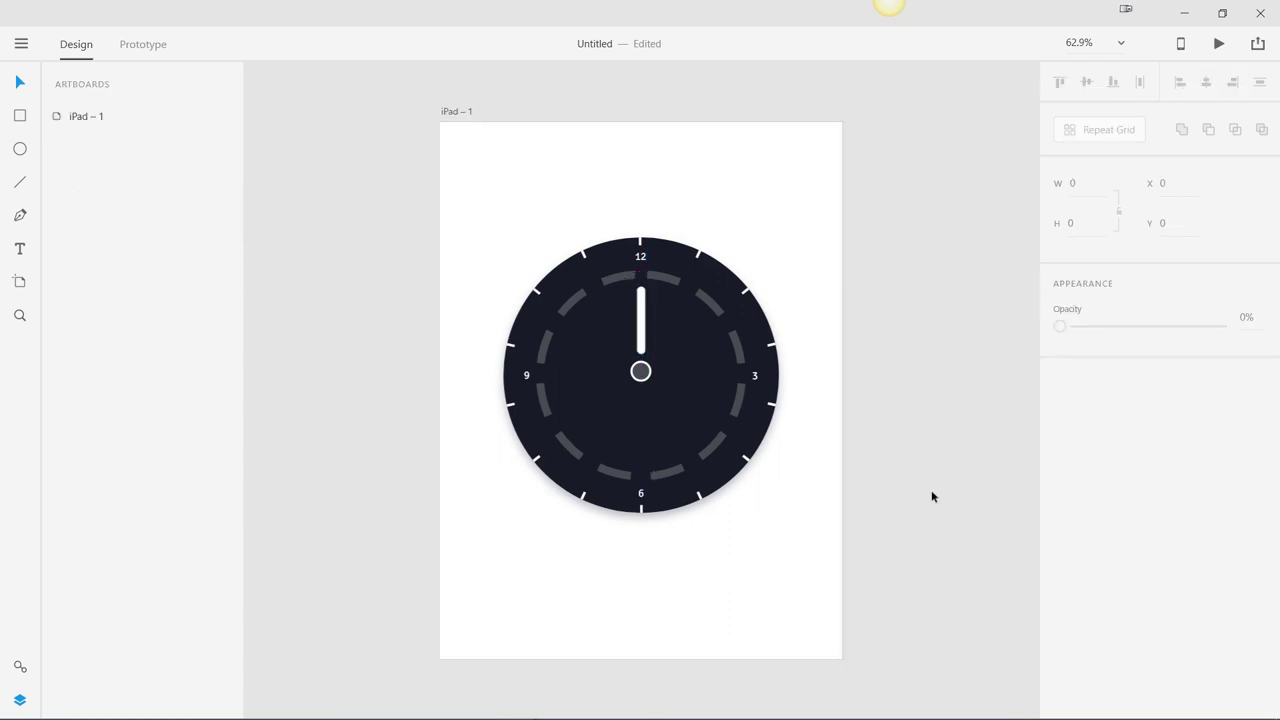
# Place a copy of the hand below and to the right of the centre circle and set its height to 100
pyautogui.click(642, 318)
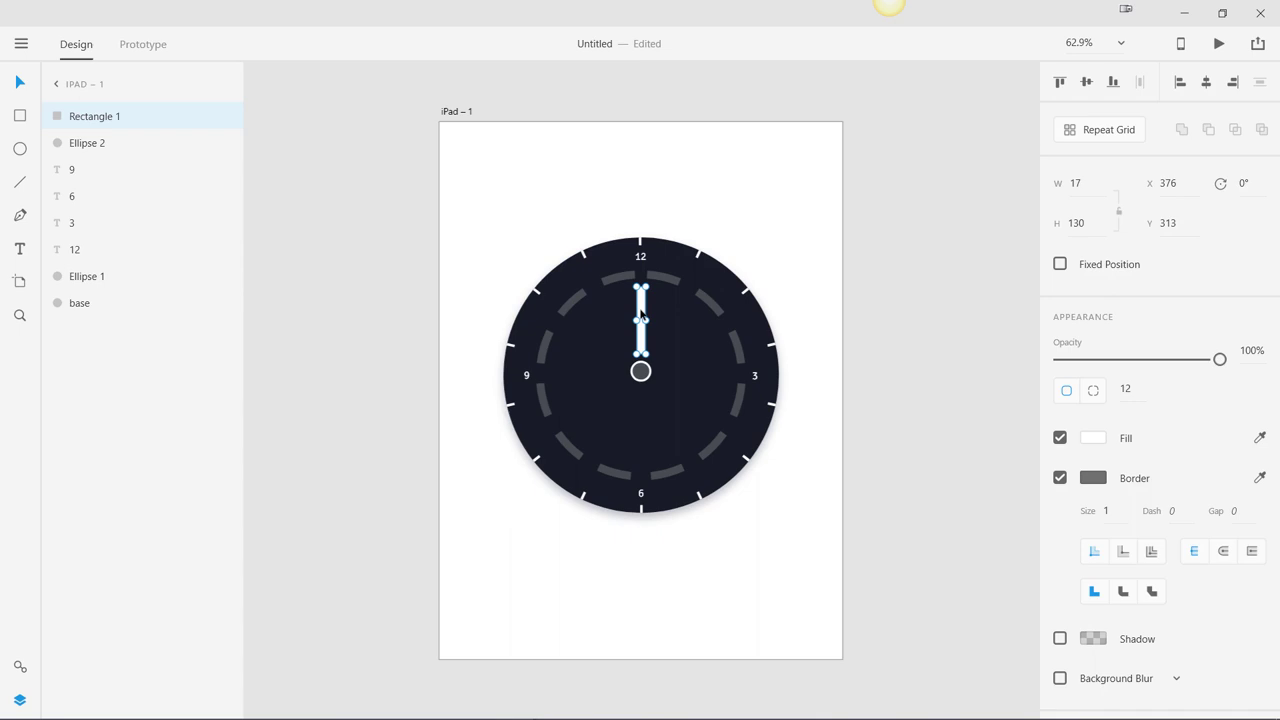
pyautogui.moveTo(642, 318); pyautogui.dragTo(673, 408)
pyautogui.click(1070, 222)
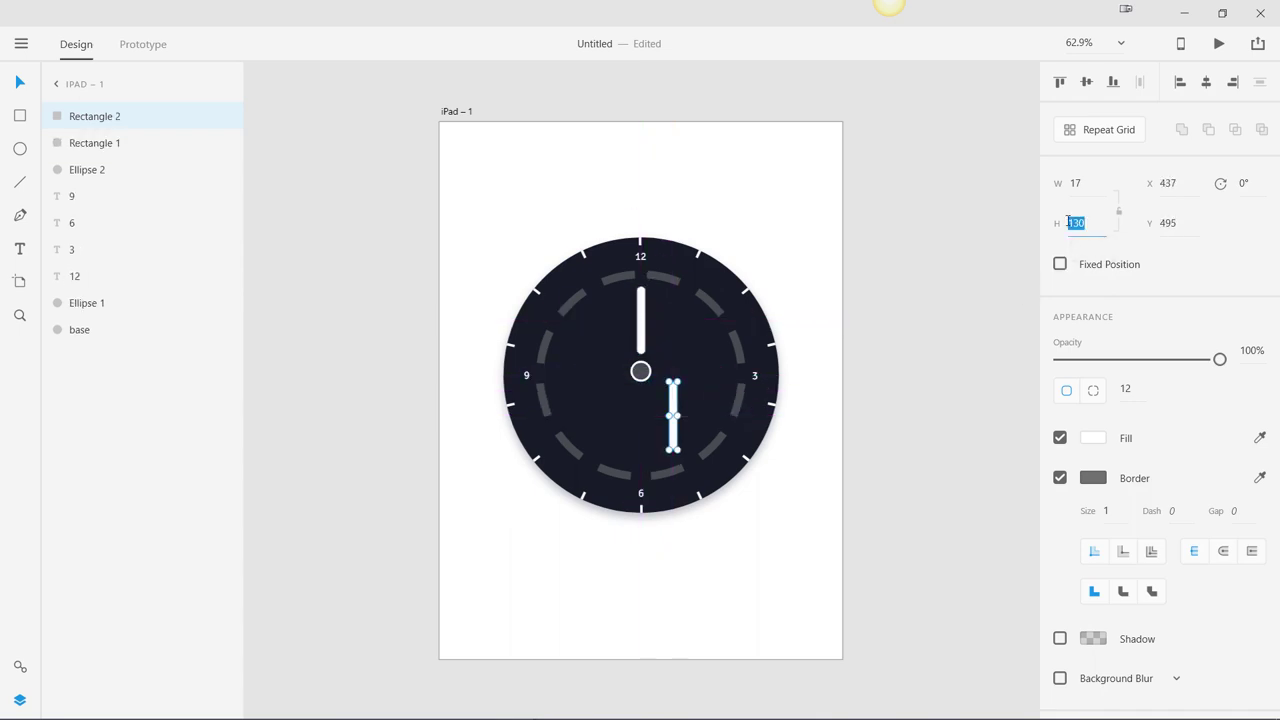
pyautogui.click(1118, 212)
pyautogui.moveTo(1086, 222); pyautogui.dragTo(1043, 226)
pyautogui.write('120')
pyautogui.press('Return')
pyautogui.moveTo(1093, 224); pyautogui.dragTo(1063, 224)
pyautogui.write('100')
pyautogui.press('Return')
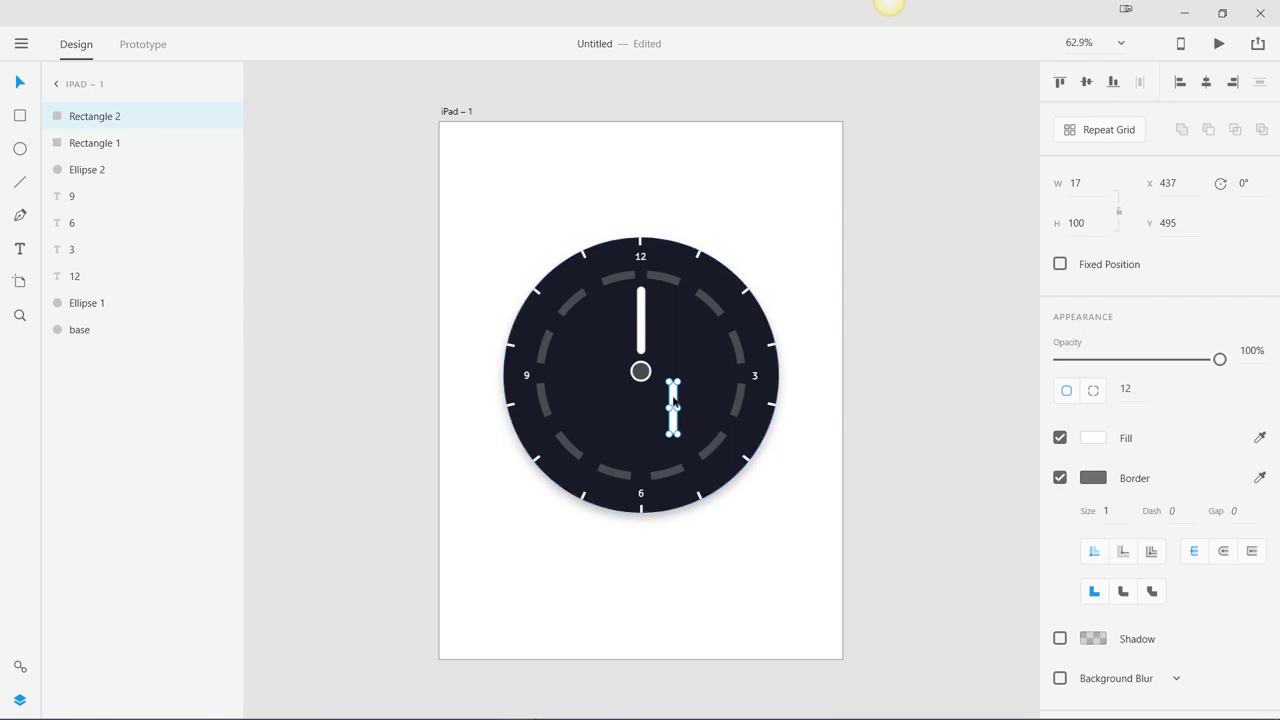
# Set the shorter hand's rotation to 330° so it slants down and to the right
pyautogui.click(1245, 183)
pyautogui.write('30')
pyautogui.press('Return')
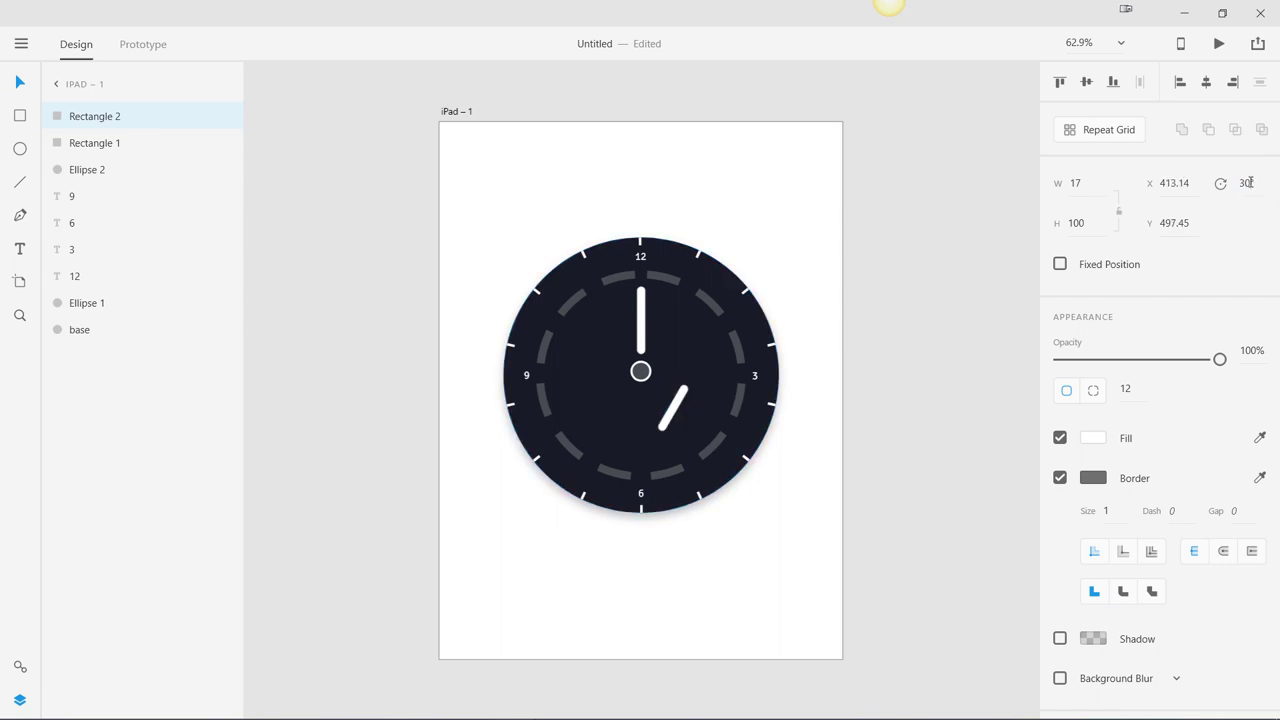
pyautogui.click(1247, 183)
pyautogui.write('330')
pyautogui.press('Return')
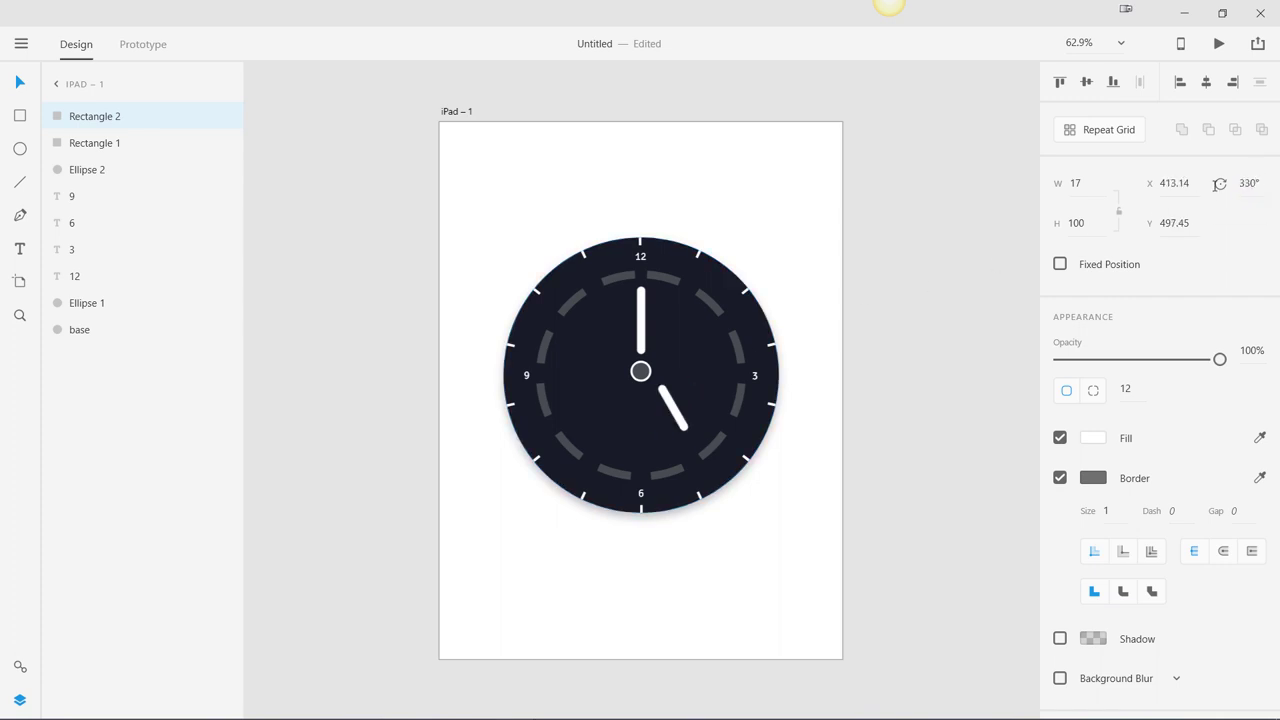
# Turn the shorter hand to 305° and position it beside the centre circle at about X 417, Y 488
pyautogui.click(674, 407)
pyautogui.moveTo(652, 387)
pyautogui.mouseDown()
pyautogui.moveTo(643, 393)
pyautogui.moveTo(675, 398)
pyautogui.moveTo(651, 391)
pyautogui.mouseUp()
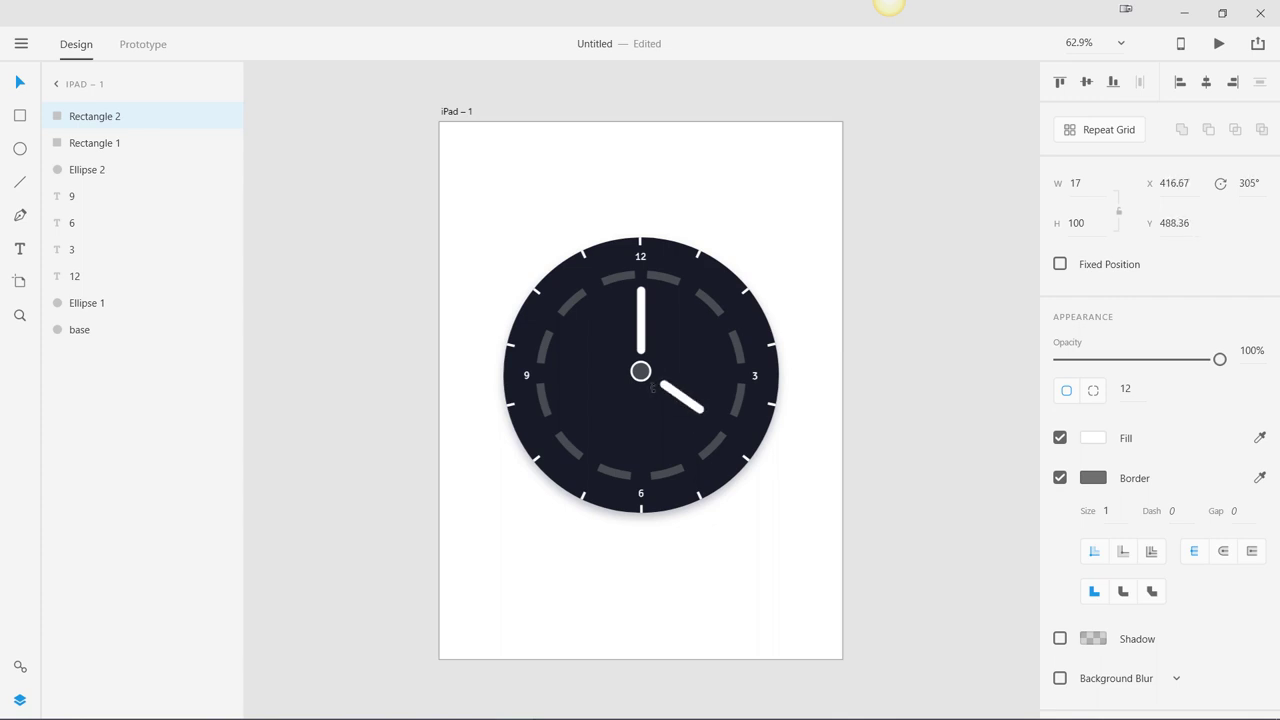
pyautogui.click(961, 415)
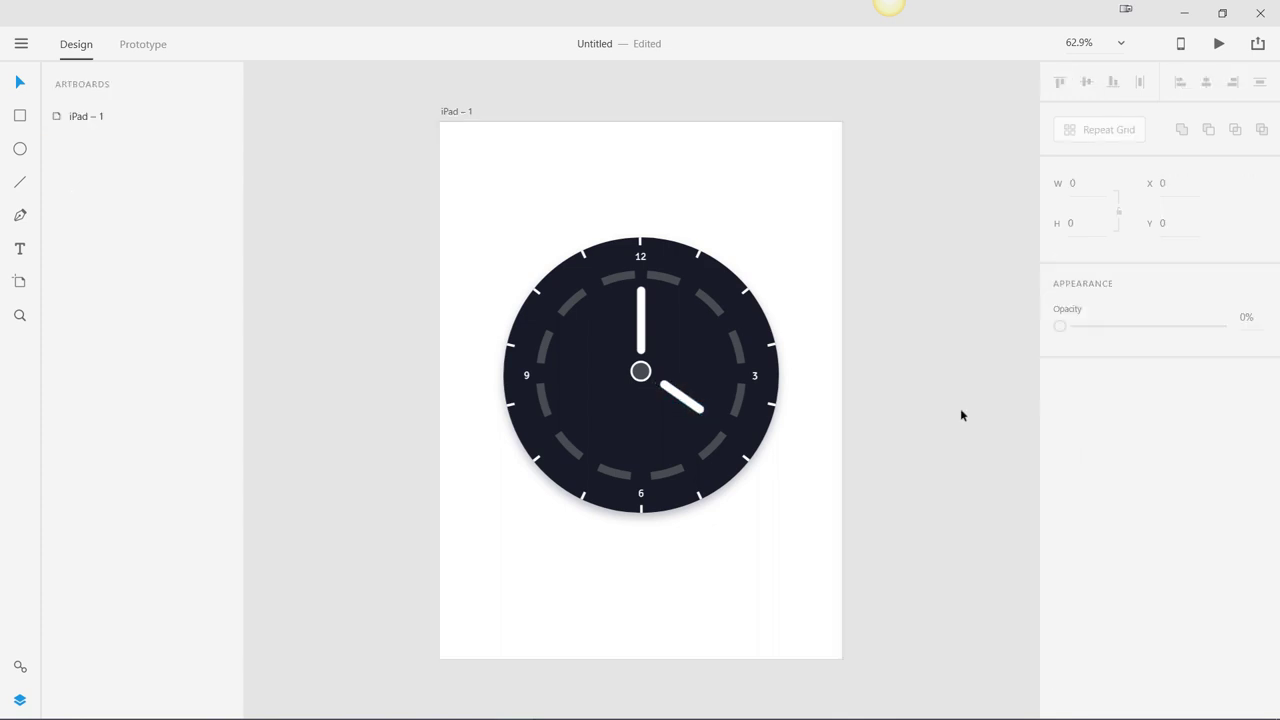
# Nudge the longer hand up to about Y 310, away from the centre circle
pyautogui.click(643, 318)
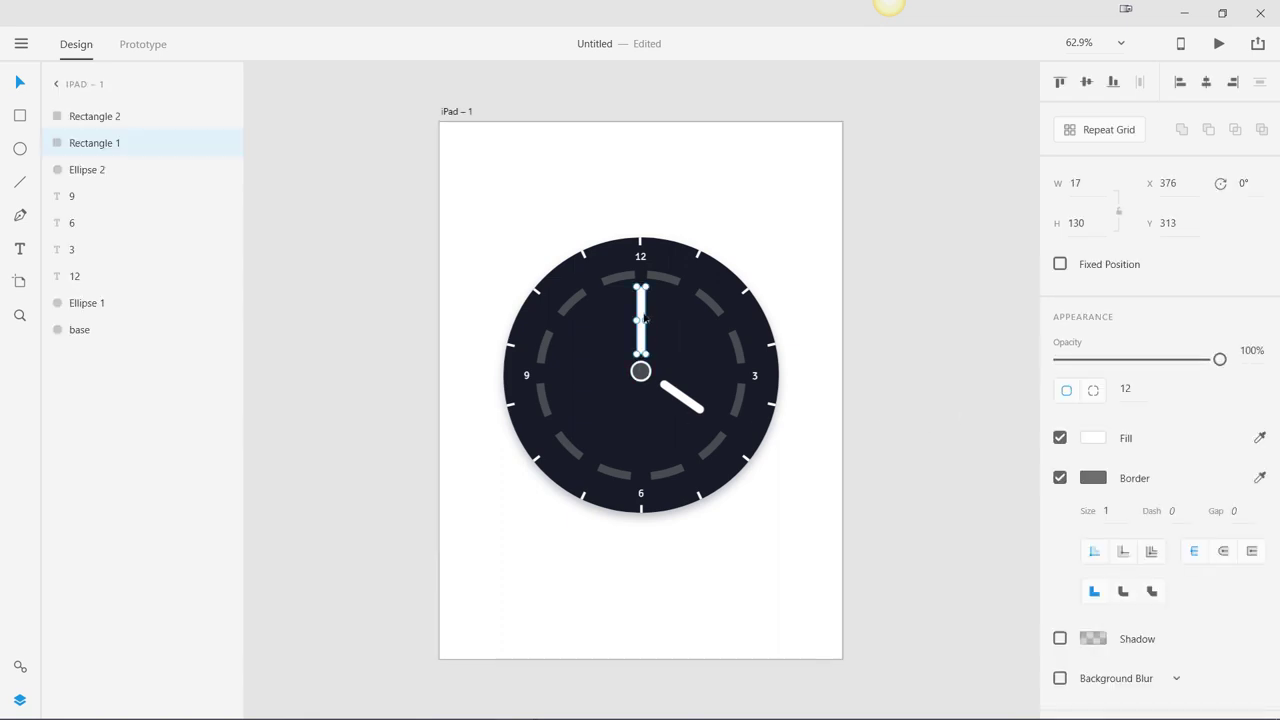
pyautogui.press('Up')
pyautogui.press('Up')
pyautogui.press('Up')
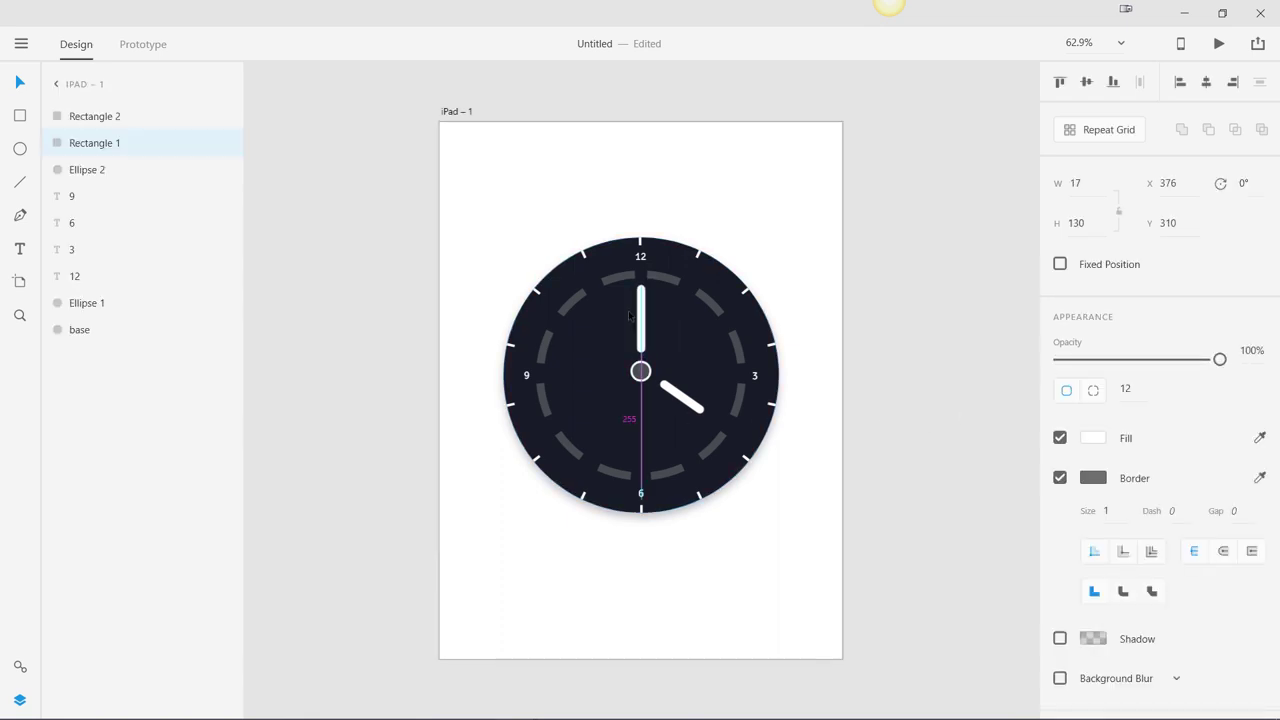
# Nudge the shorter hand closer to the centre circle, to about X 412, Y 487
pyautogui.click(675, 393)
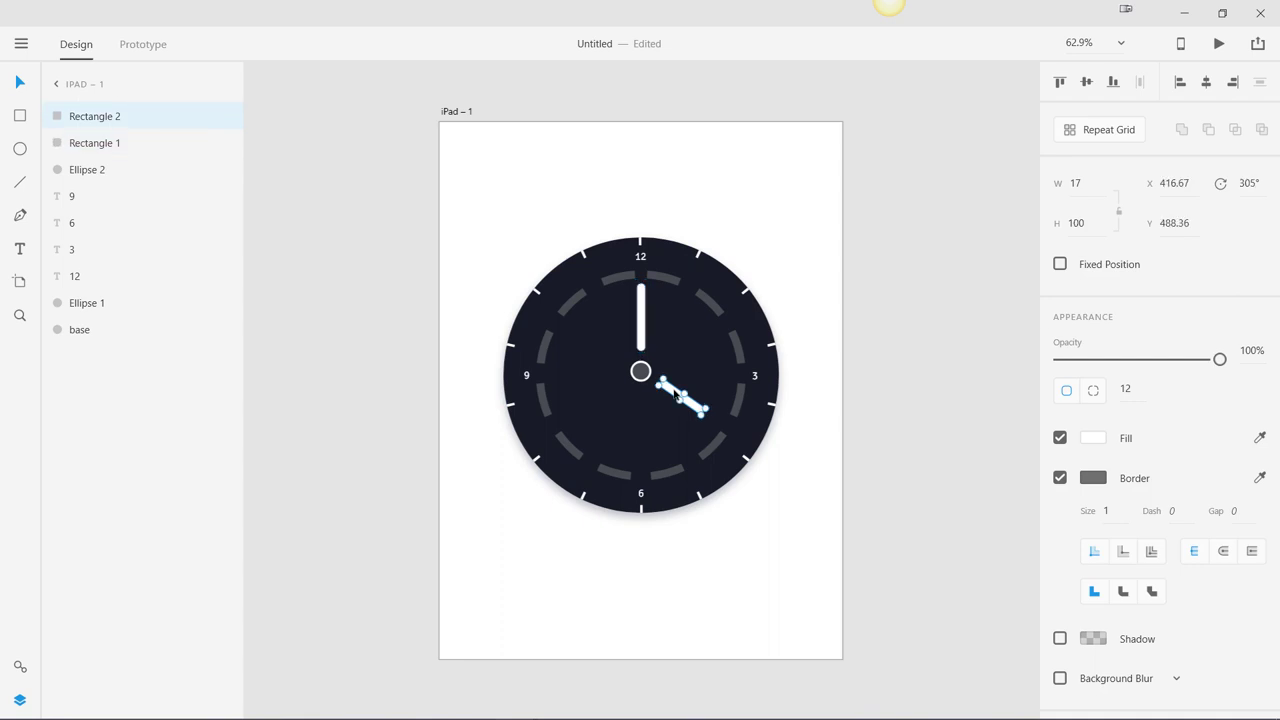
pyautogui.press('Left')
pyautogui.press('Left')
pyautogui.press('Left')
pyautogui.click(897, 427)
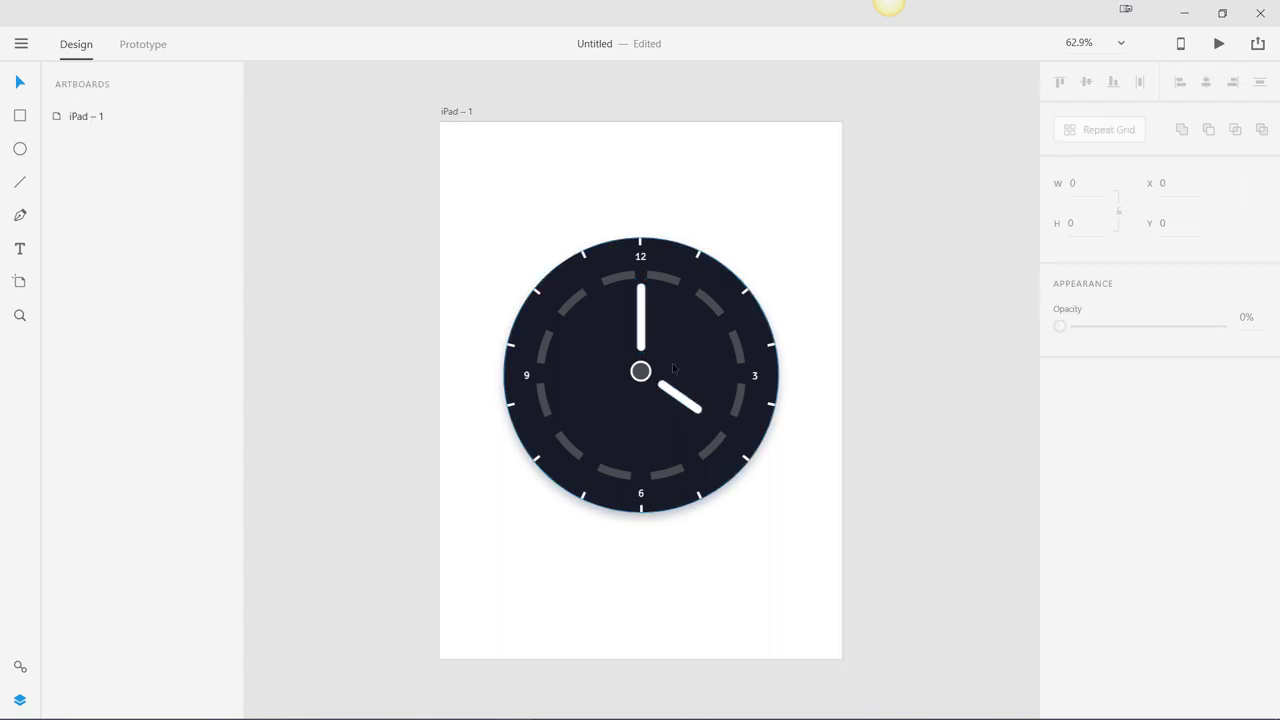
# Nudge the longer hand back down to Y 311
pyautogui.click(641, 330)
pyautogui.press('Down')
pyautogui.press('Down')
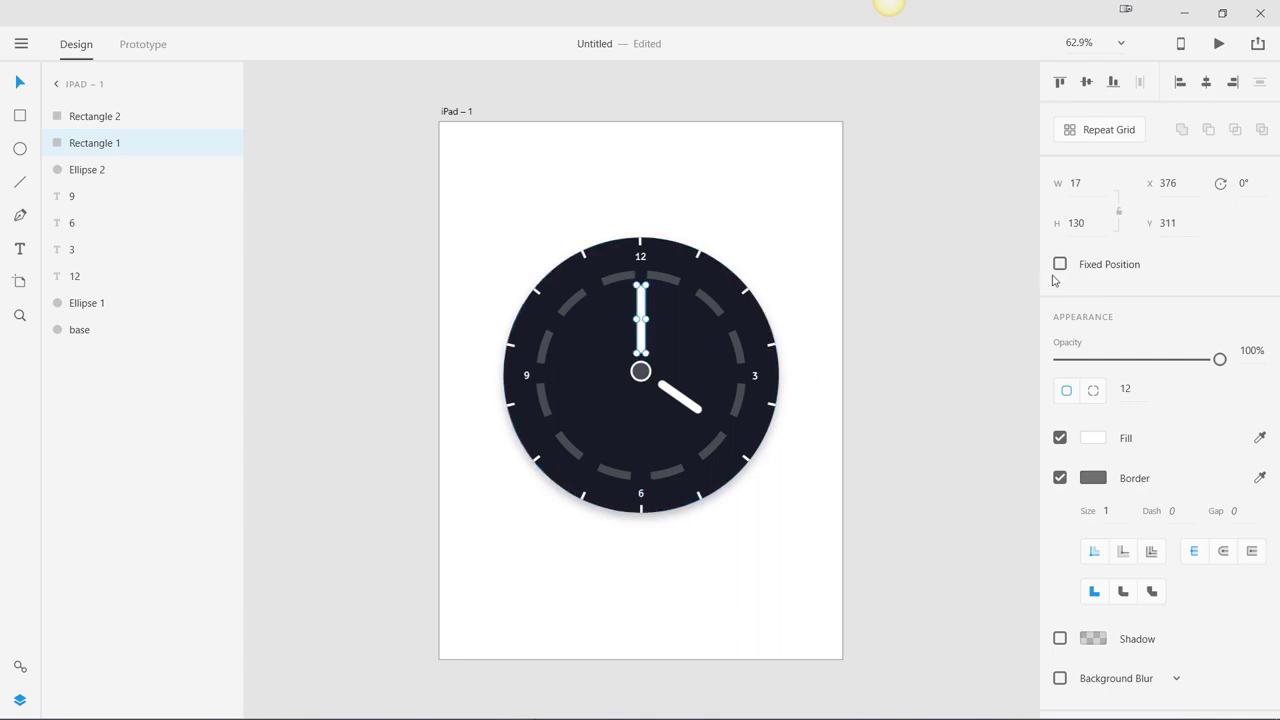
pyautogui.click(954, 407)
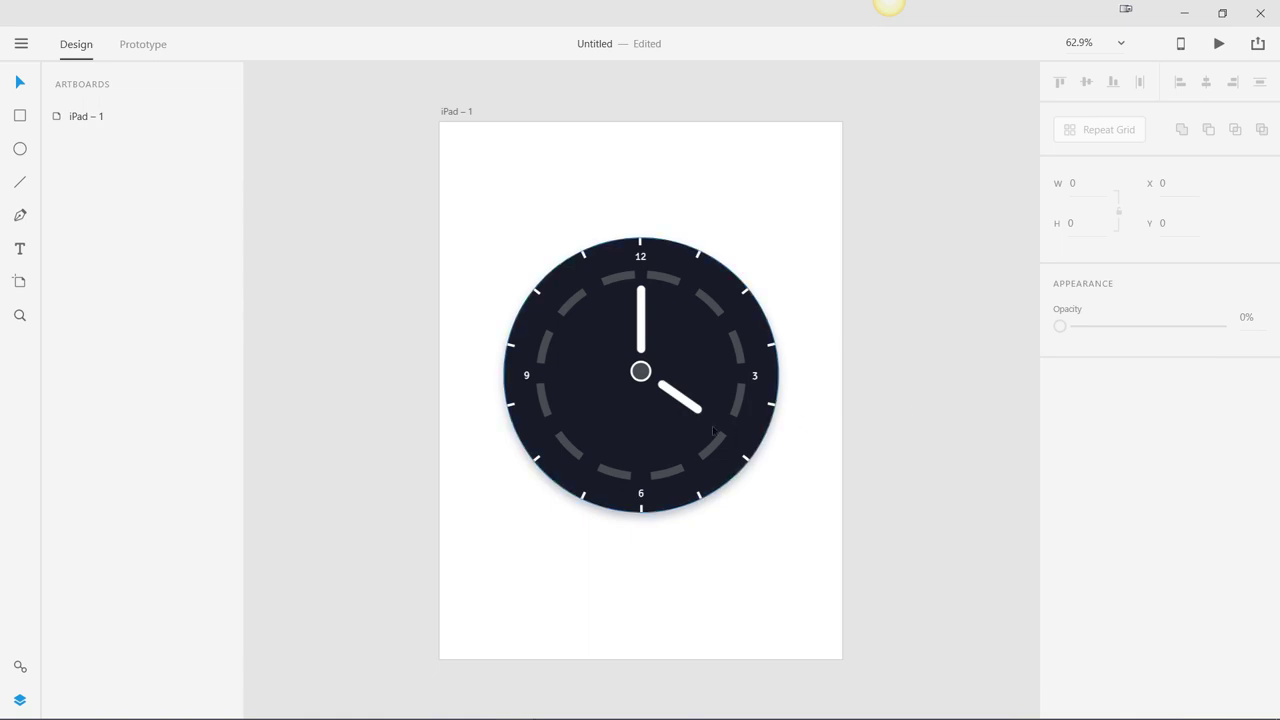
# Shorten the longer hand to a height of 125 and nudge it down to Y 314
pyautogui.click(640, 325)
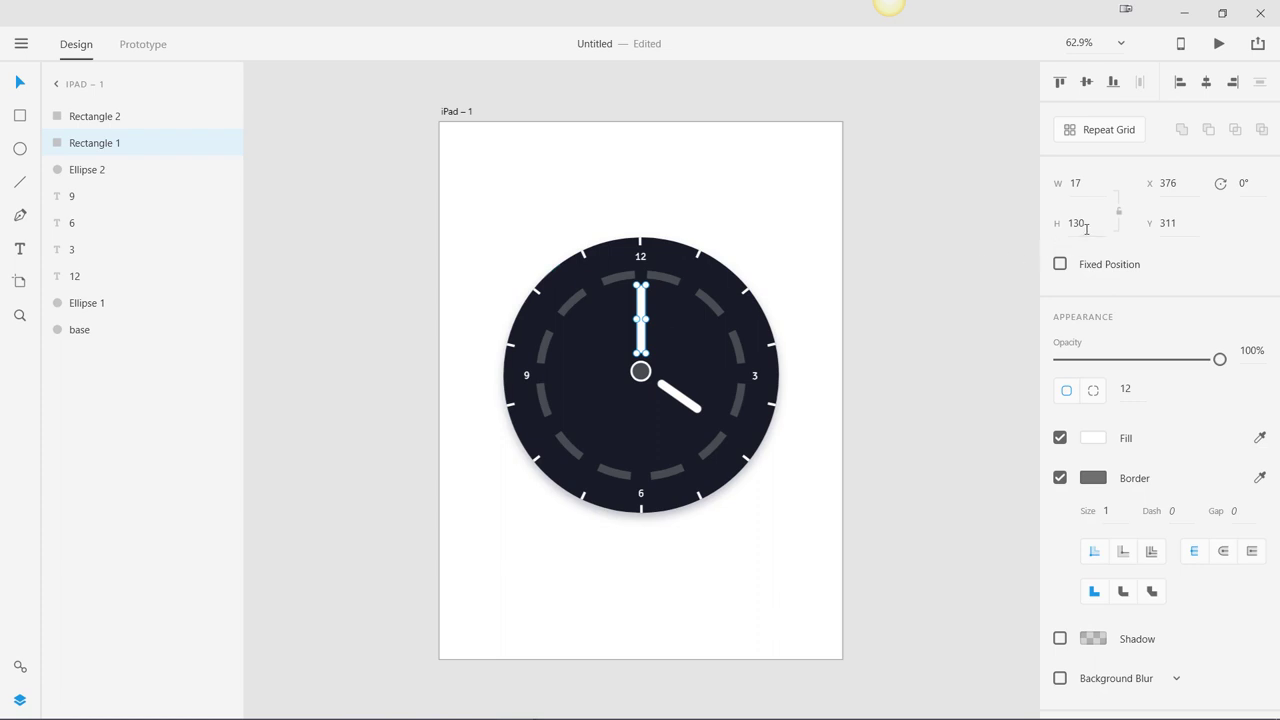
pyautogui.click(1052, 223)
pyautogui.write('127')
pyautogui.press('Return')
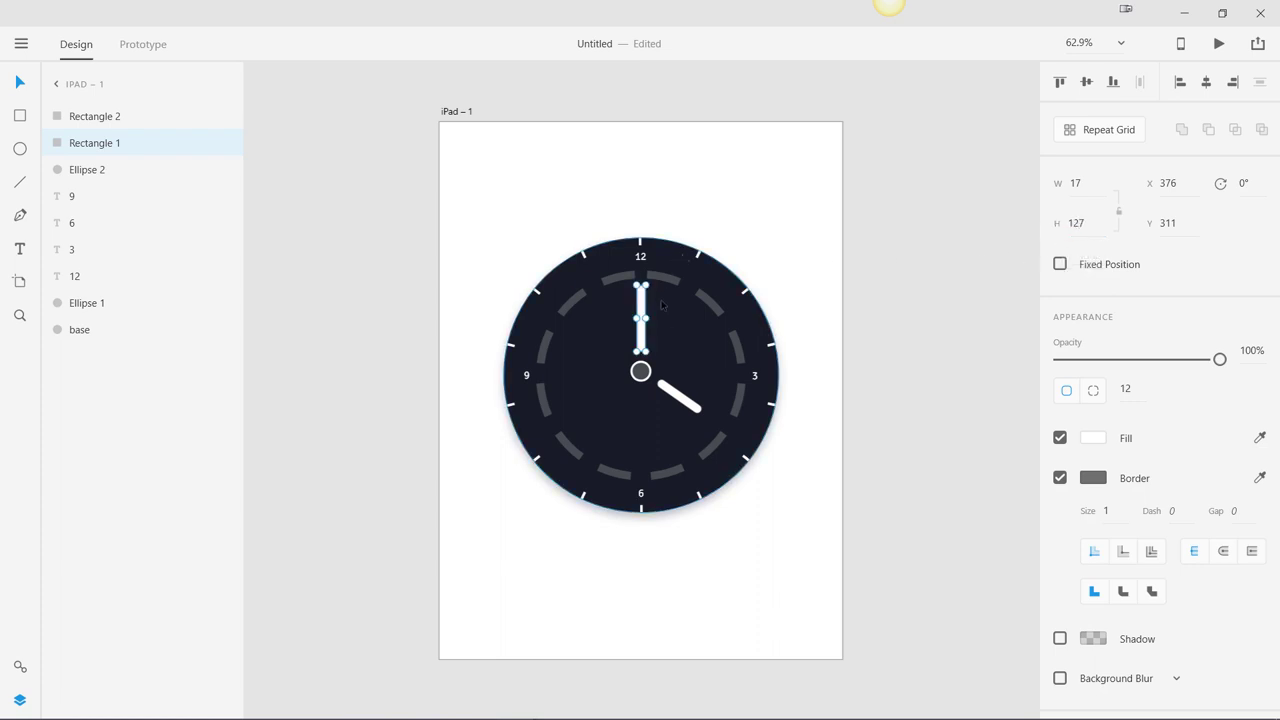
pyautogui.click(1063, 236)
pyautogui.write('125')
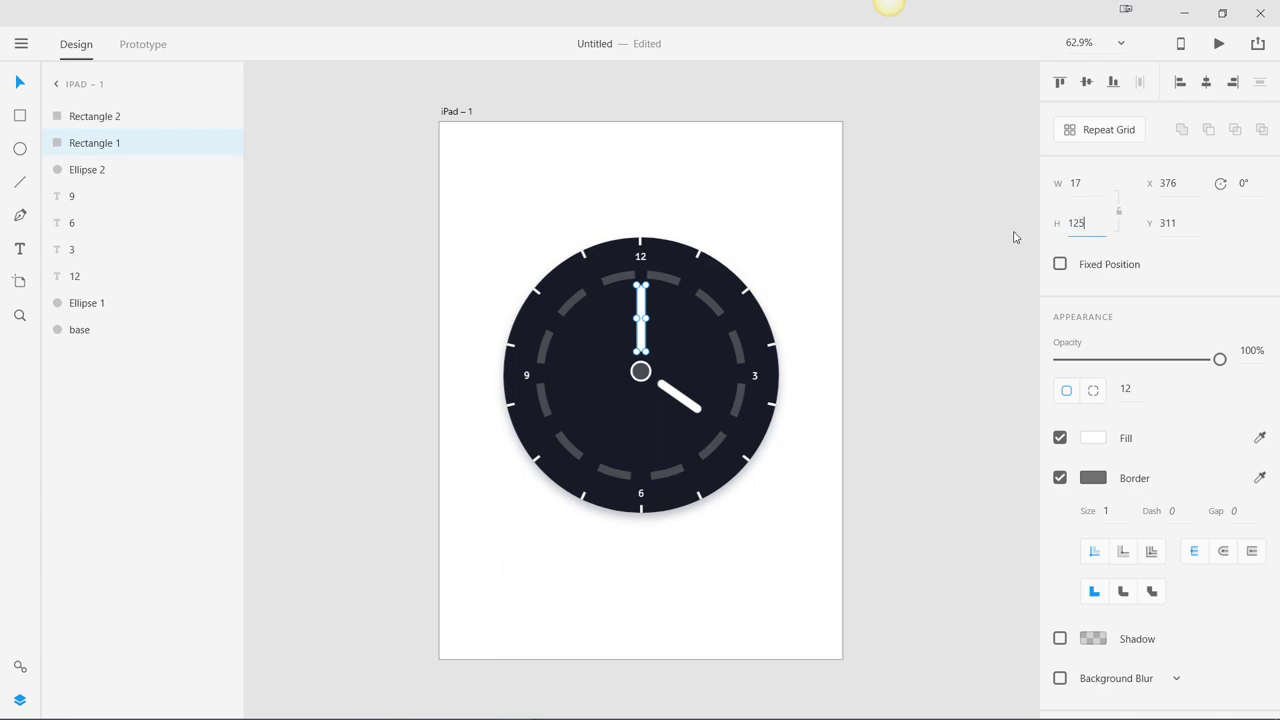
pyautogui.press('Return')
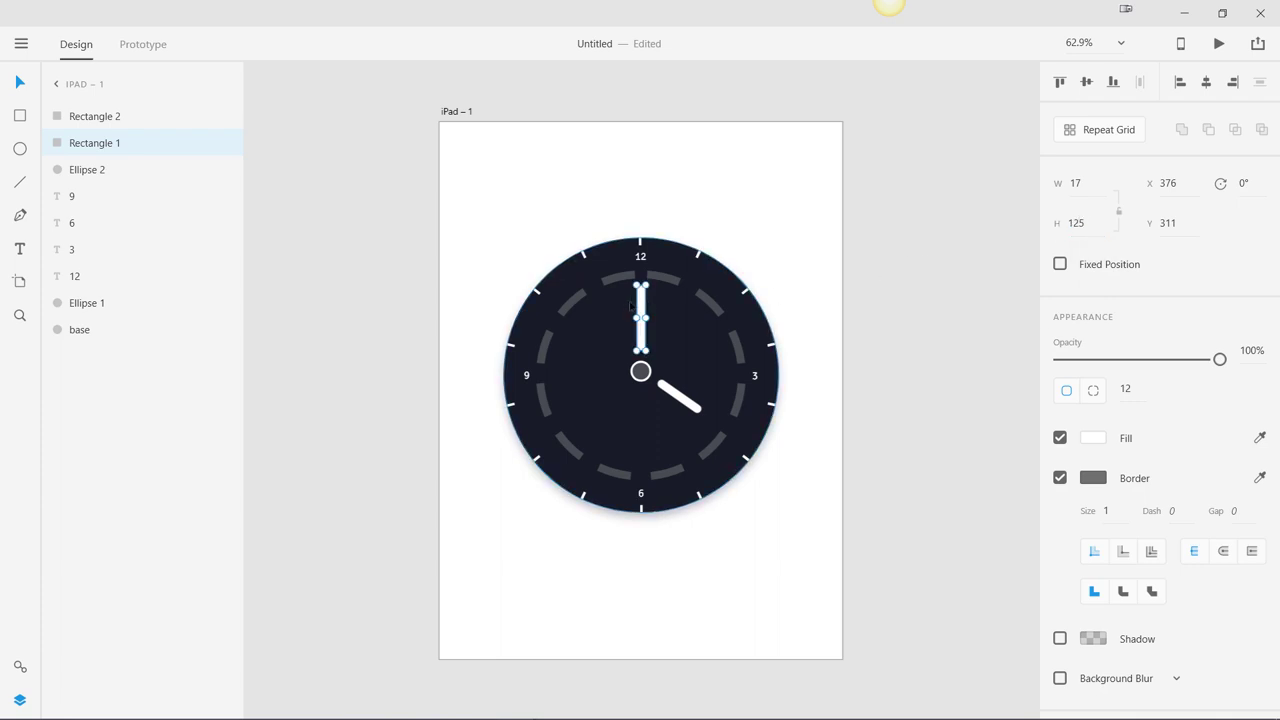
pyautogui.press('Down')
pyautogui.press('Down')
pyautogui.press('Down')
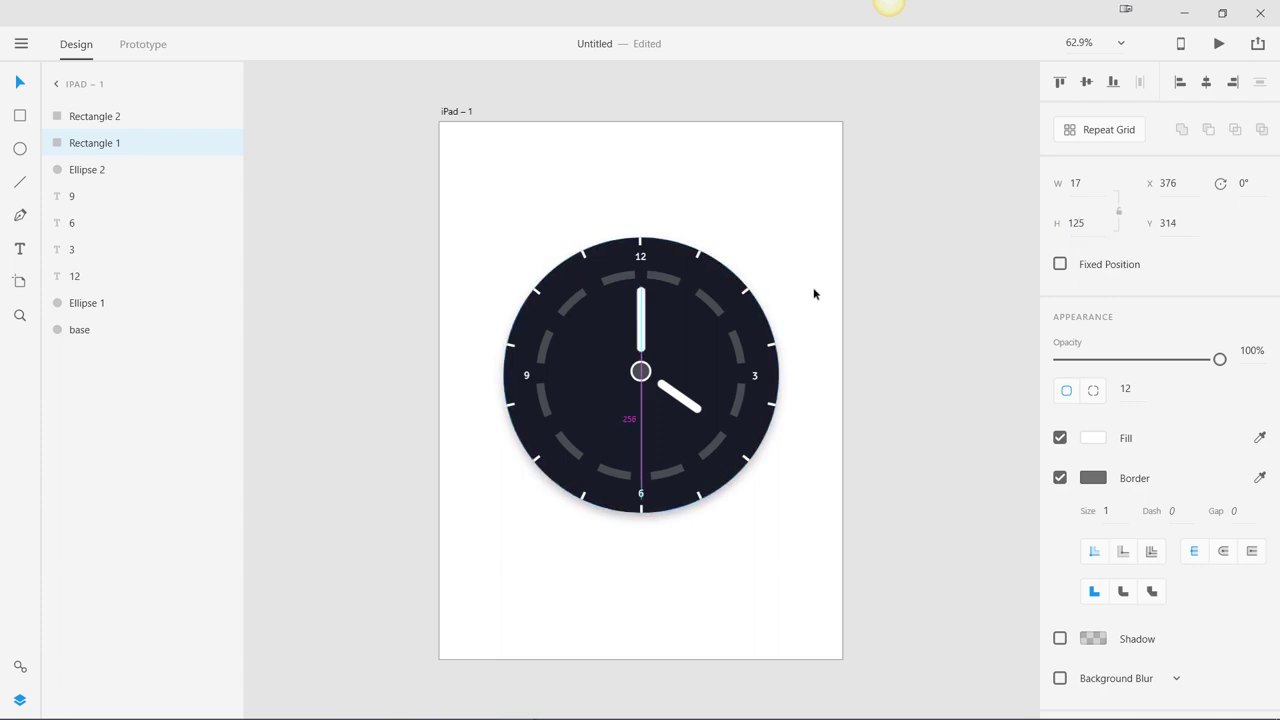
pyautogui.click(967, 332)
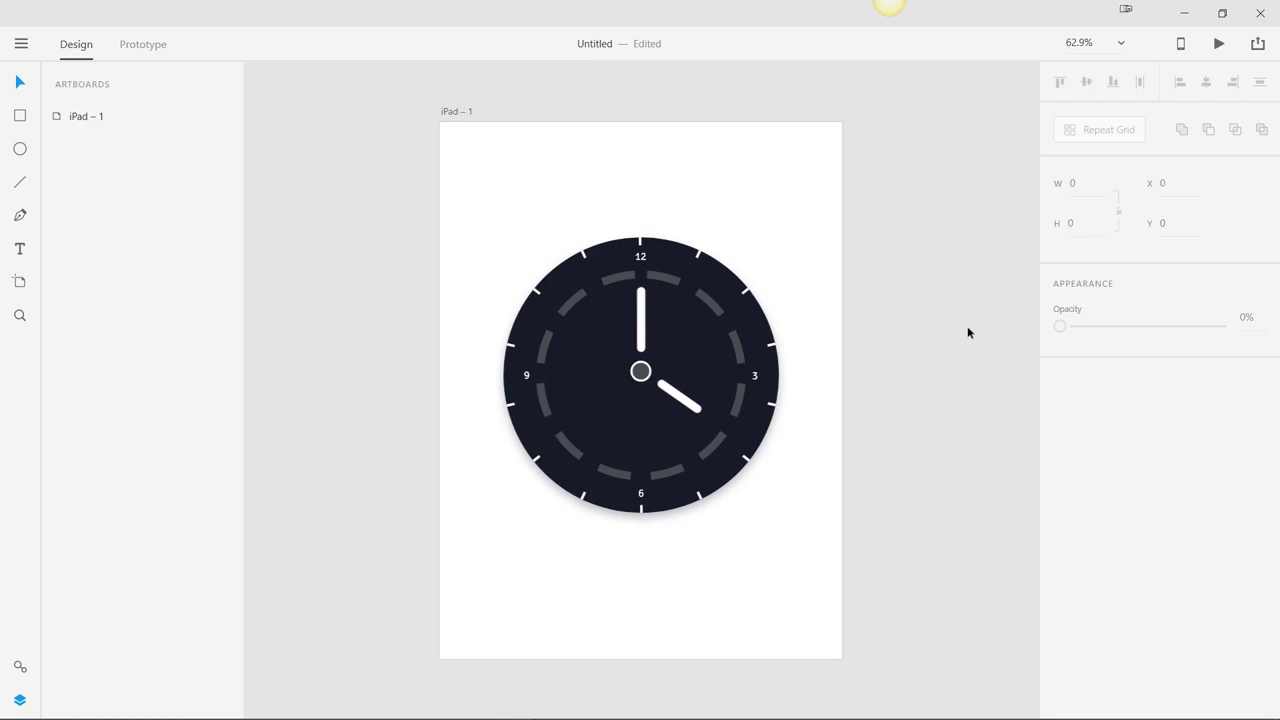
# Set the shorter hand's height to 95 and deselect it
pyautogui.click(682, 398)
pyautogui.click(1056, 223)
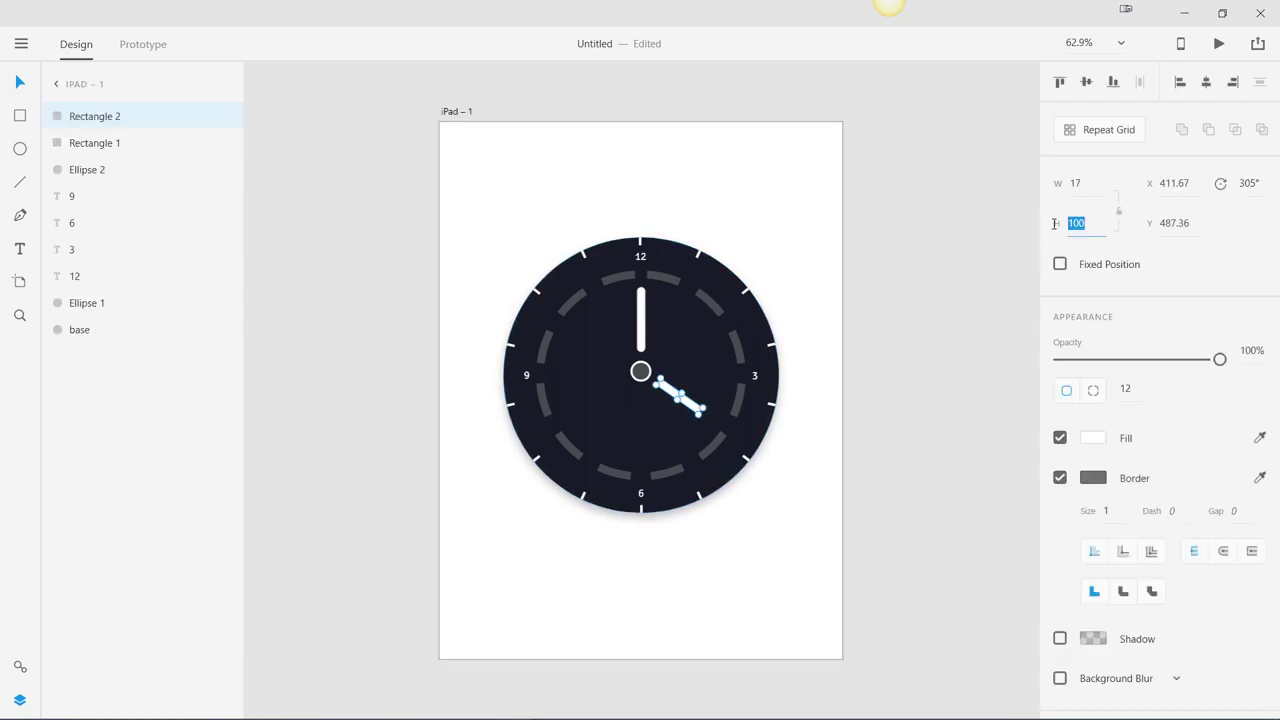
pyautogui.write('98')
pyautogui.press('BackSpace')
pyautogui.write('5')
pyautogui.press('Return')
pyautogui.click(906, 391)
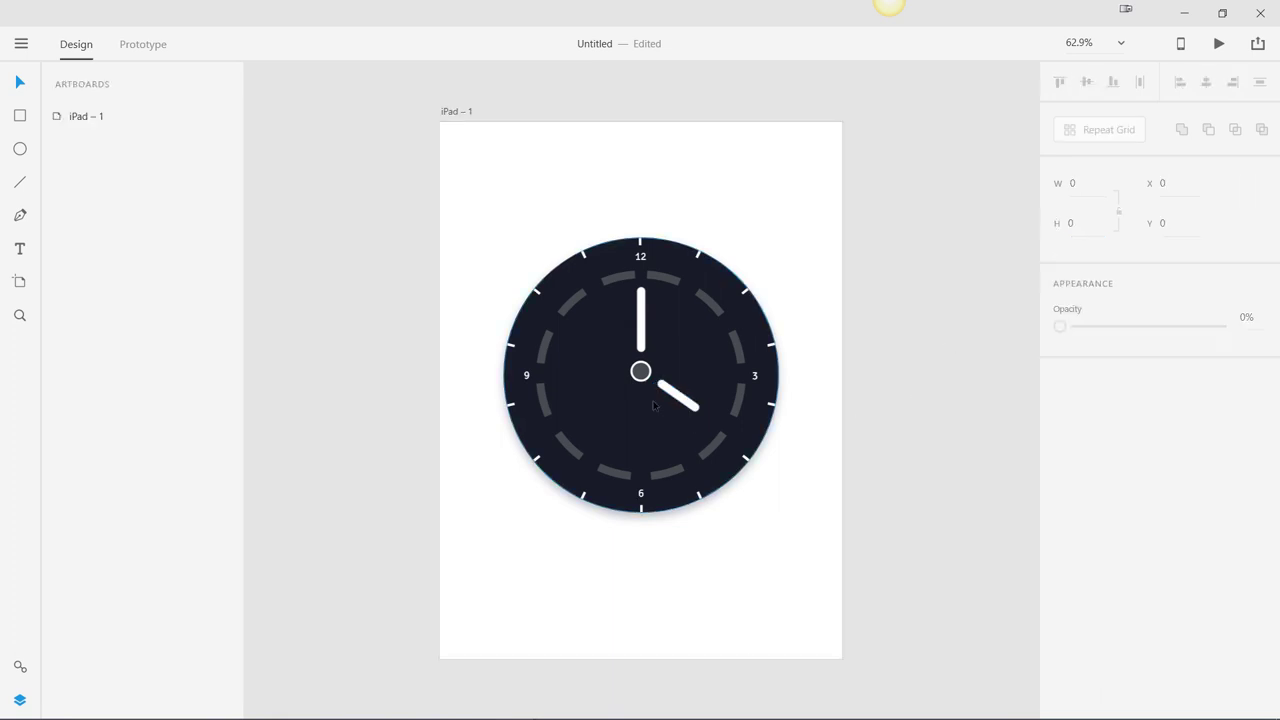
# Draw a thin second-hand line about 113 wide and 58 high, running from beside the centre circle down towards the dashed ring's lower-left part
pyautogui.click(20, 182)
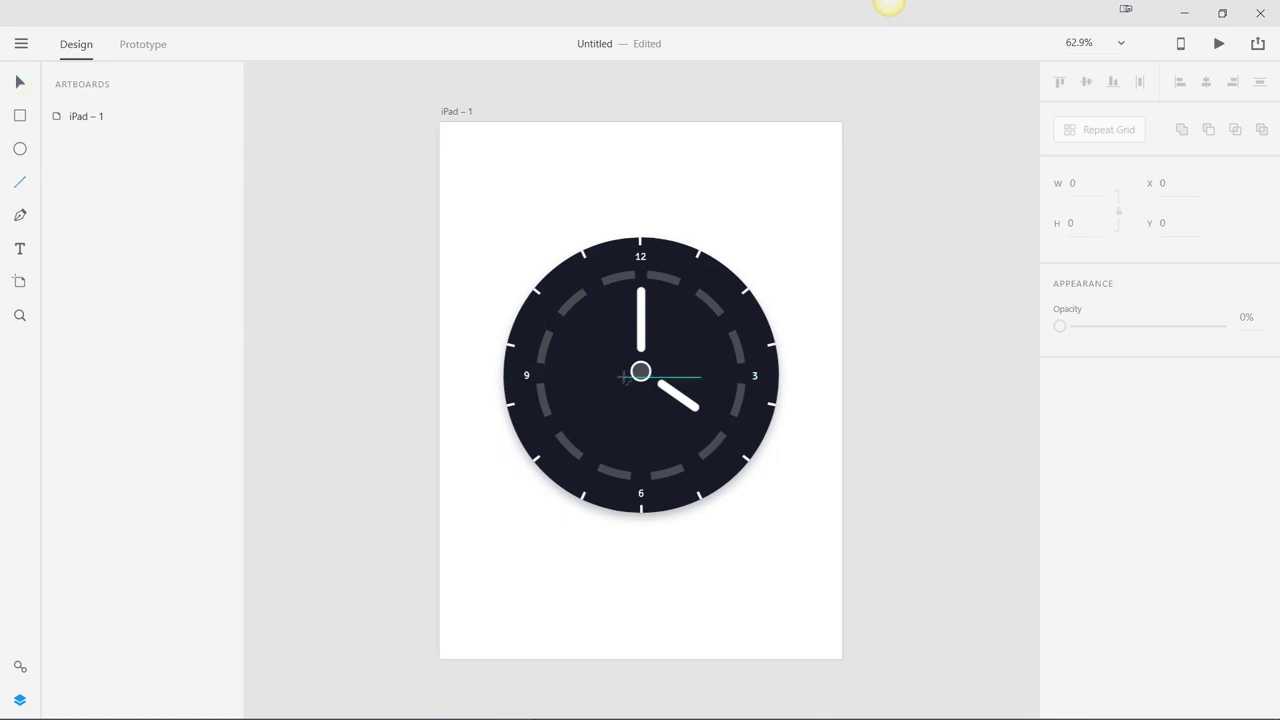
pyautogui.moveTo(636, 373)
pyautogui.mouseDown()
pyautogui.moveTo(571, 376)
pyautogui.moveTo(561, 399)
pyautogui.mouseUp()
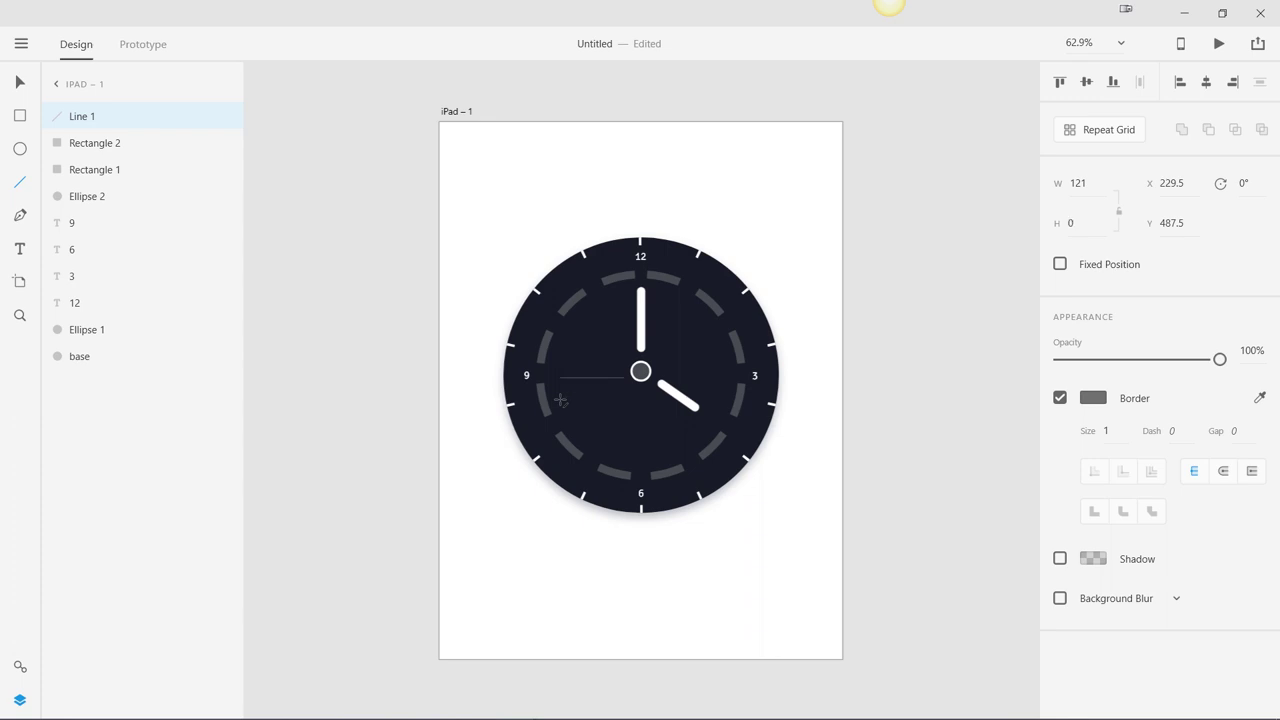
pyautogui.moveTo(560, 399); pyautogui.dragTo(564, 408)
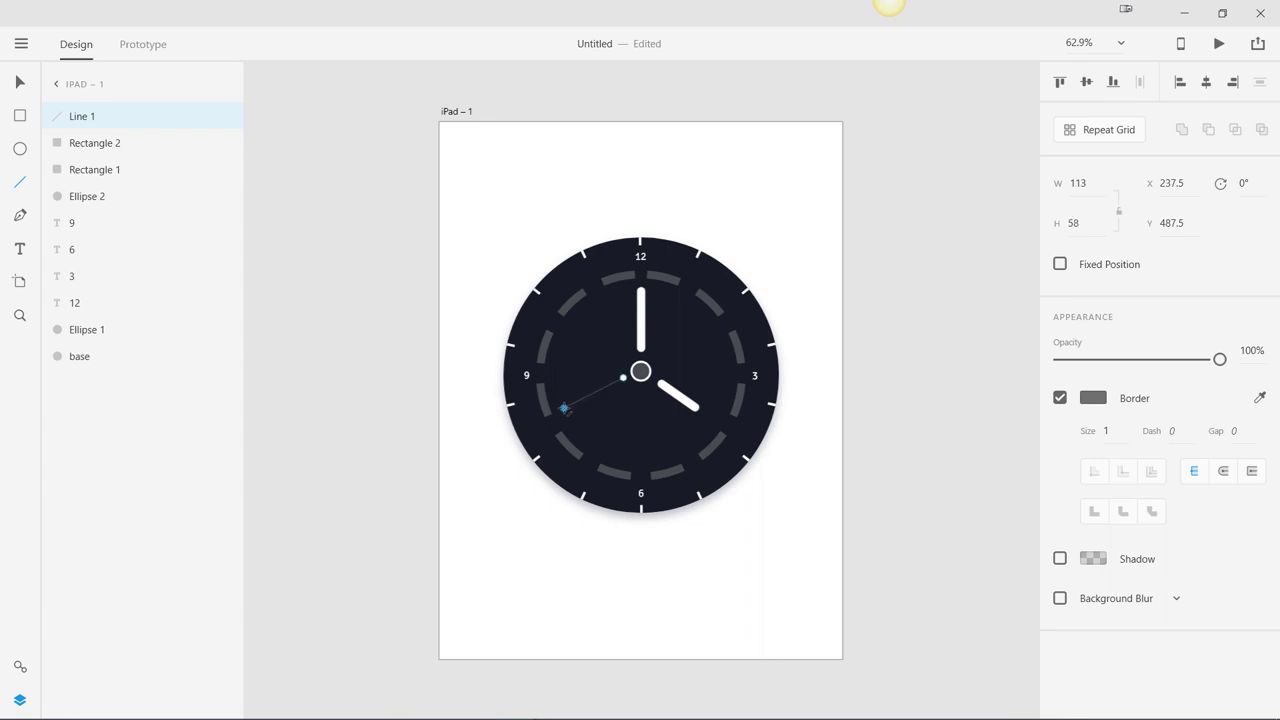
# Set the second-hand line's border size to 2, turn on its shadow and deselect it
pyautogui.click(1108, 431)
pyautogui.press('Return')
pyautogui.click(1059, 560)
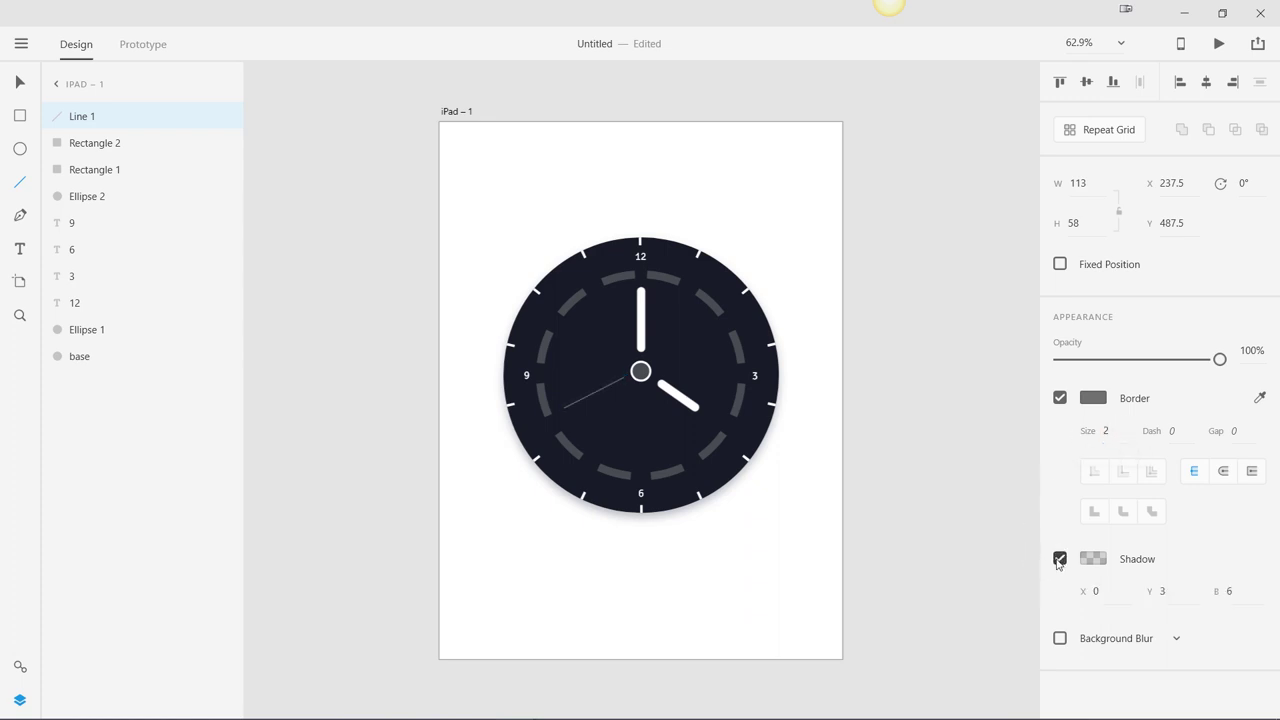
pyautogui.press('v')
pyautogui.click(916, 427)
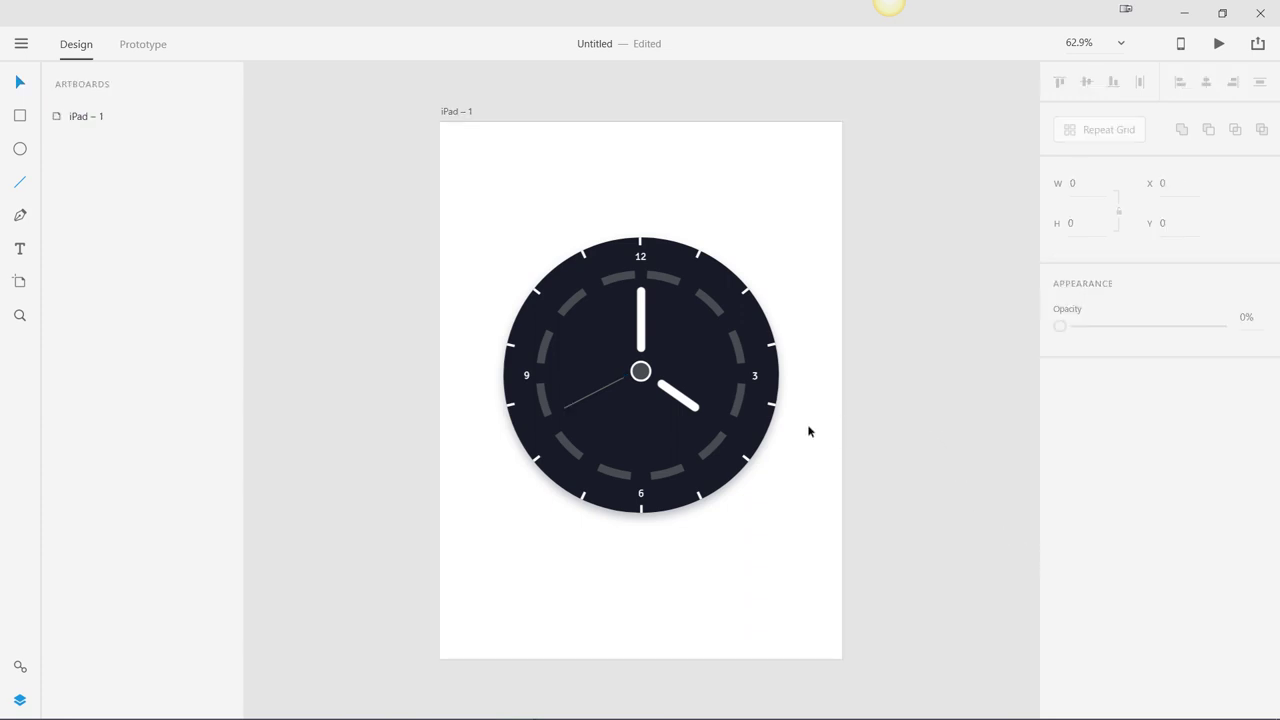
# Change the longer hand's fill from a solid colour to a linear gradient
pyautogui.click(672, 403)
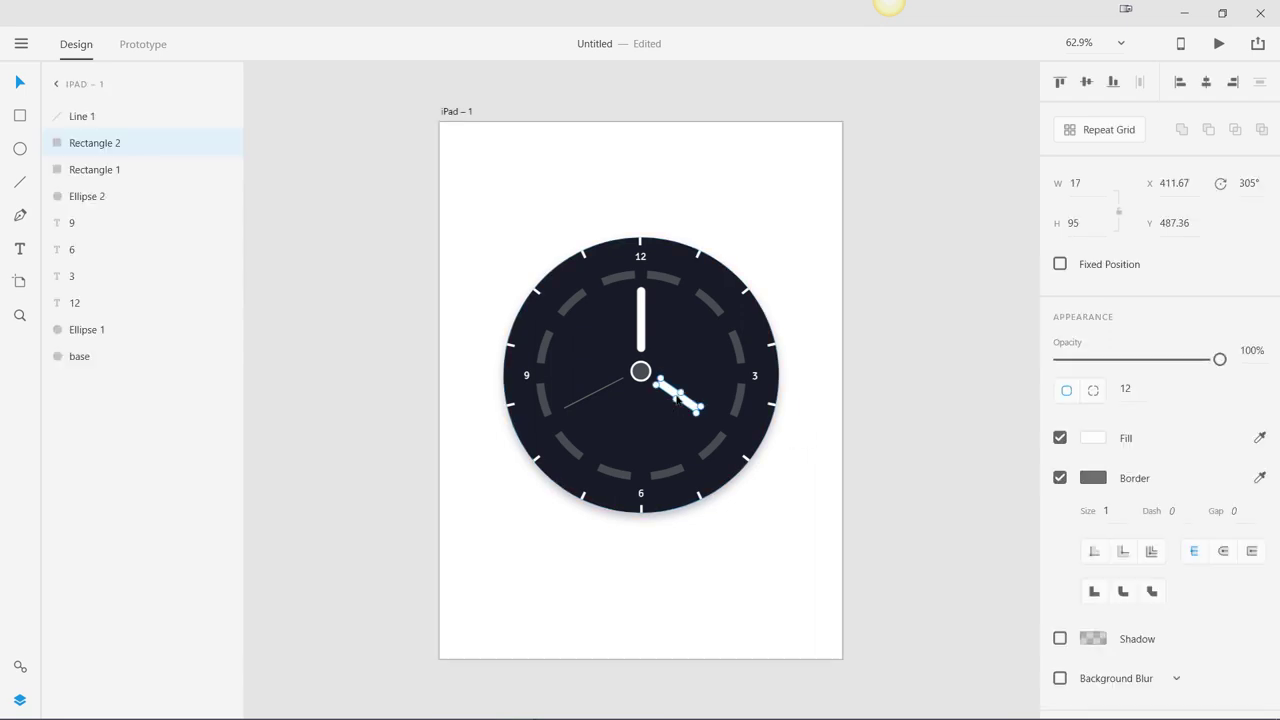
pyautogui.click(640, 318)
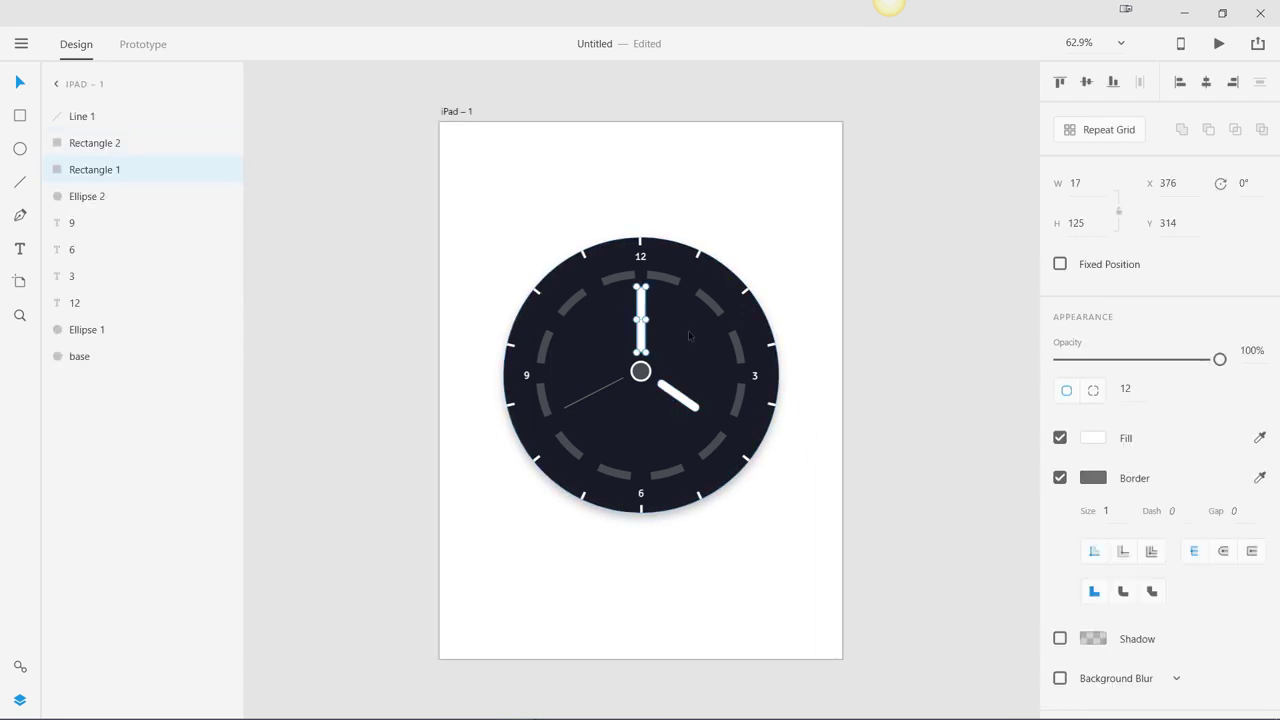
pyautogui.click(1094, 439)
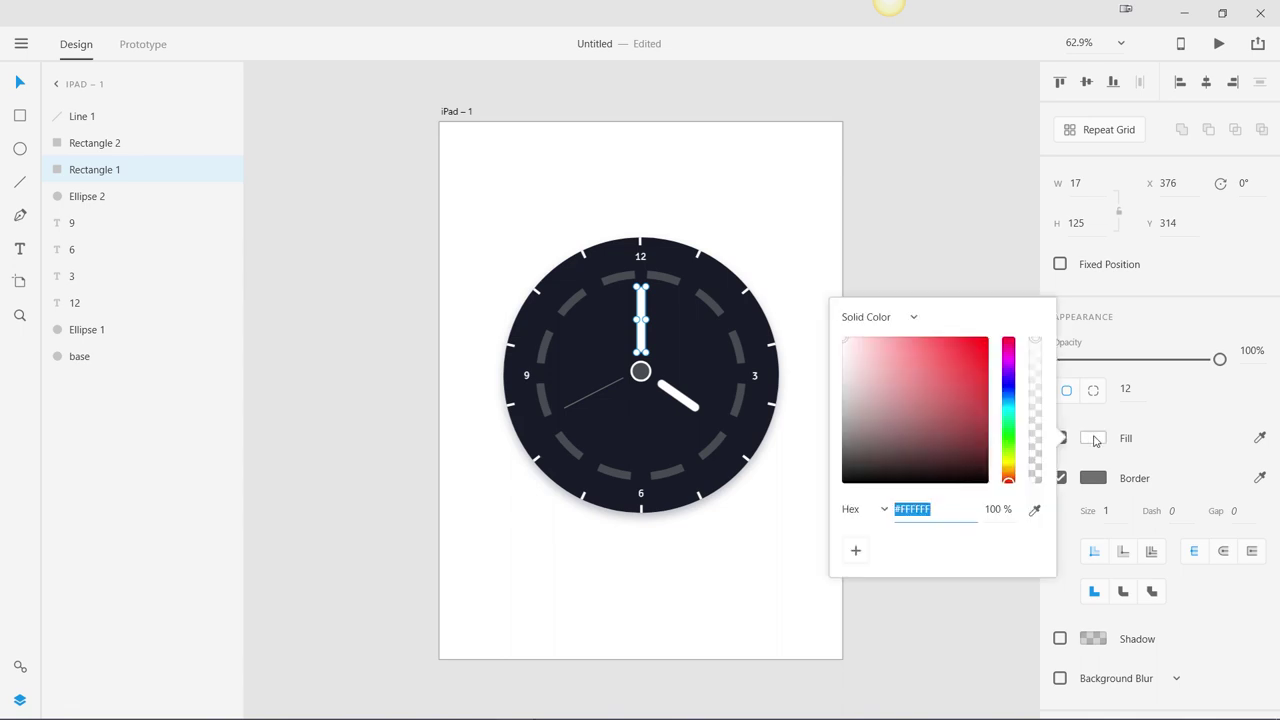
pyautogui.click(911, 319)
pyautogui.click(877, 377)
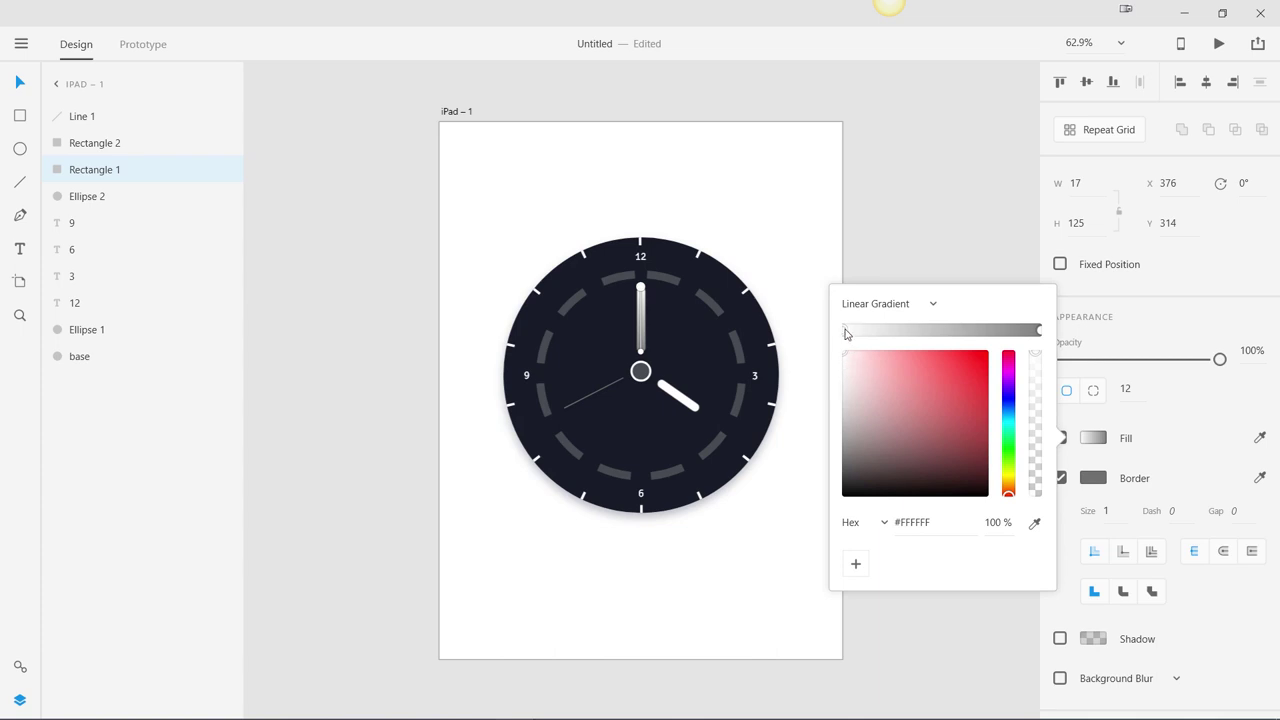
pyautogui.click(930, 522)
pyautogui.click(940, 523)
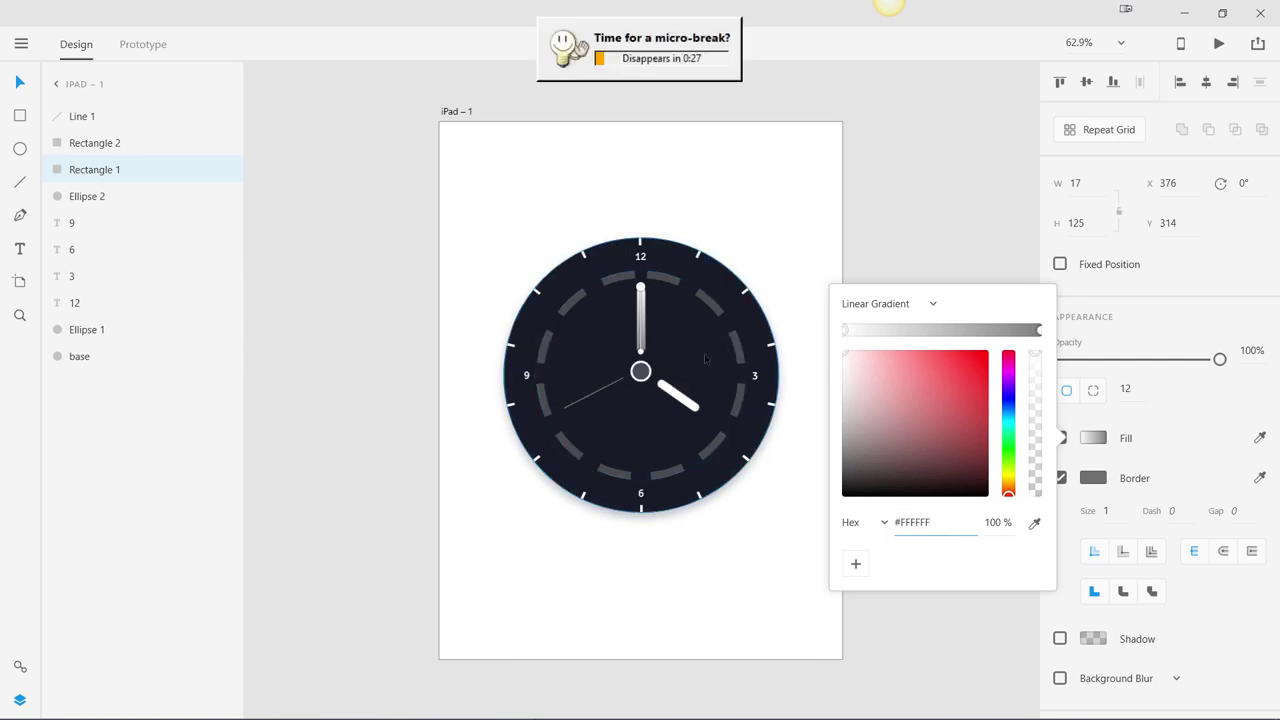
# Quit the break reminder program running in the background and return to the artboard with nothing selected
pyautogui.click(1079, 703)
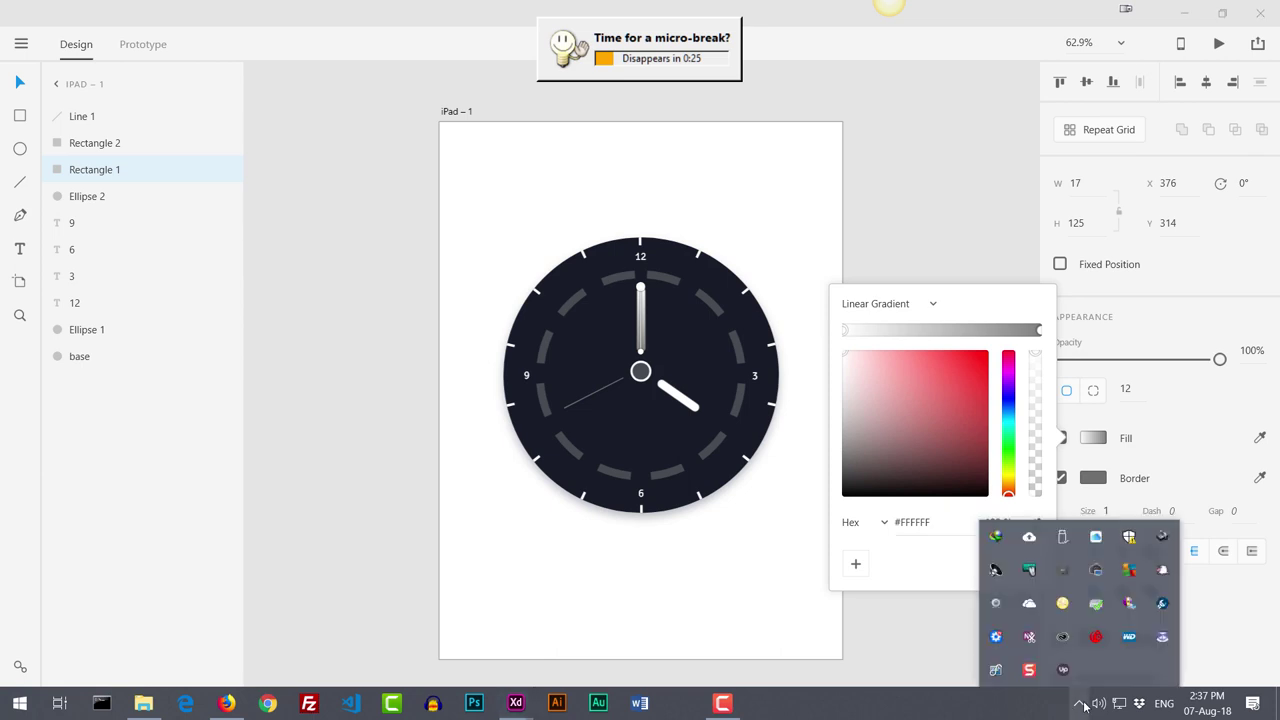
pyautogui.rightClick(1162, 569)
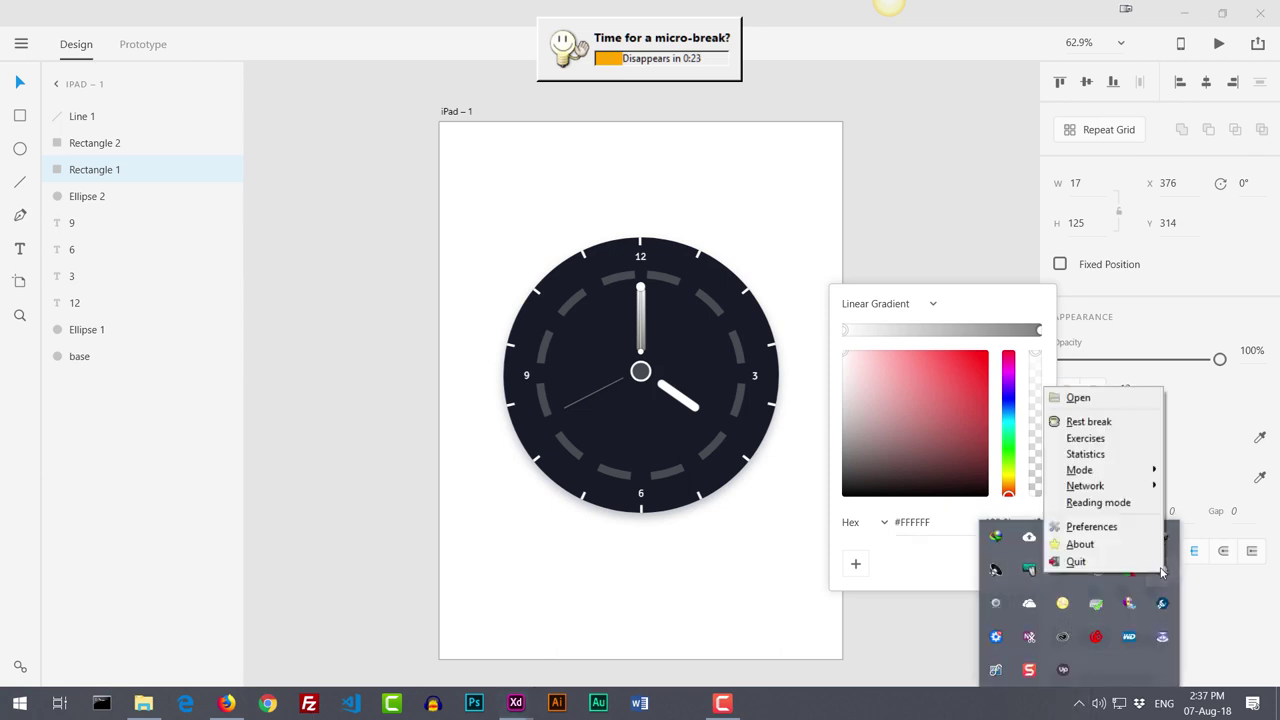
pyautogui.click(1075, 560)
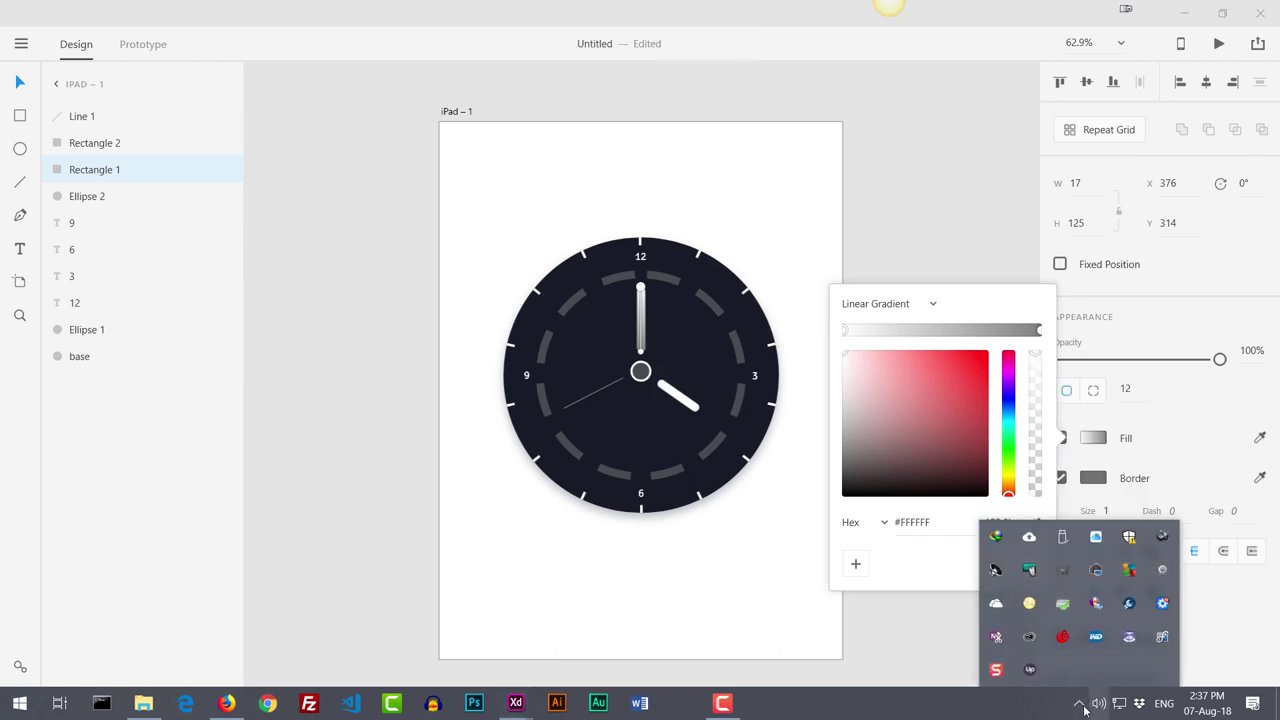
pyautogui.click(930, 660)
pyautogui.click(930, 660)
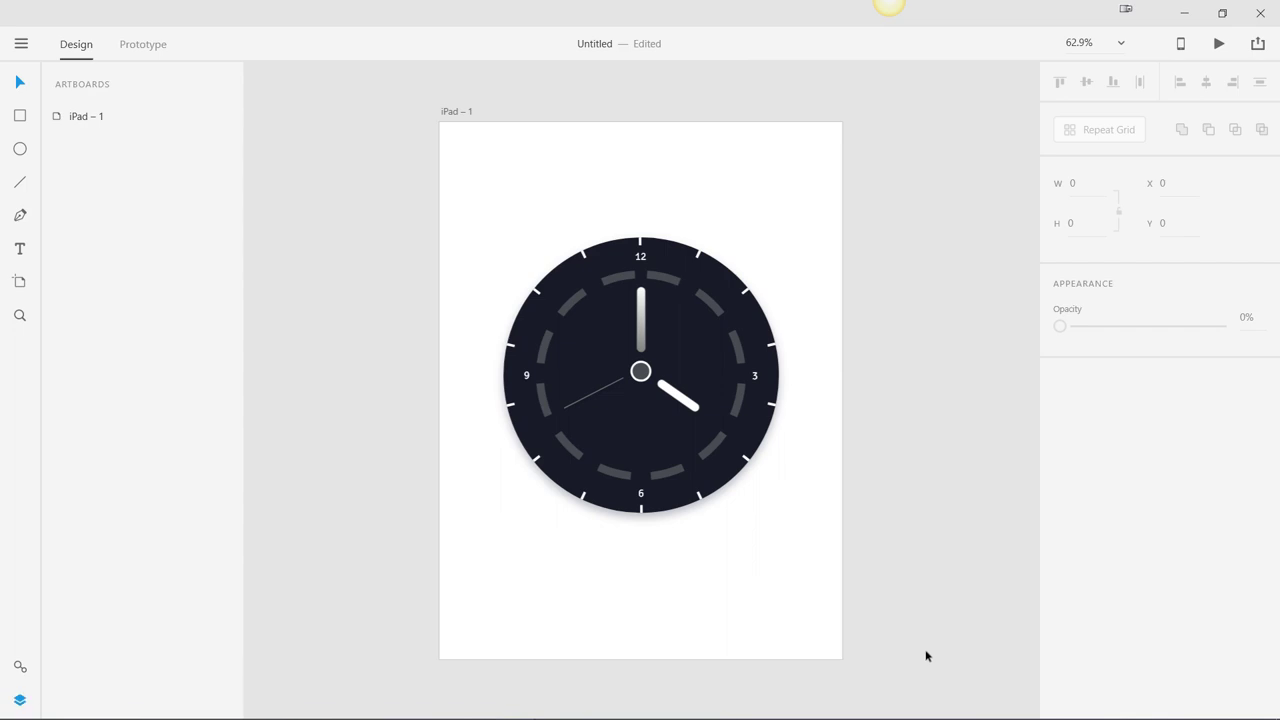
# Set the first colour stop of the longer hand's gradient to #203EA2
pyautogui.click(646, 336)
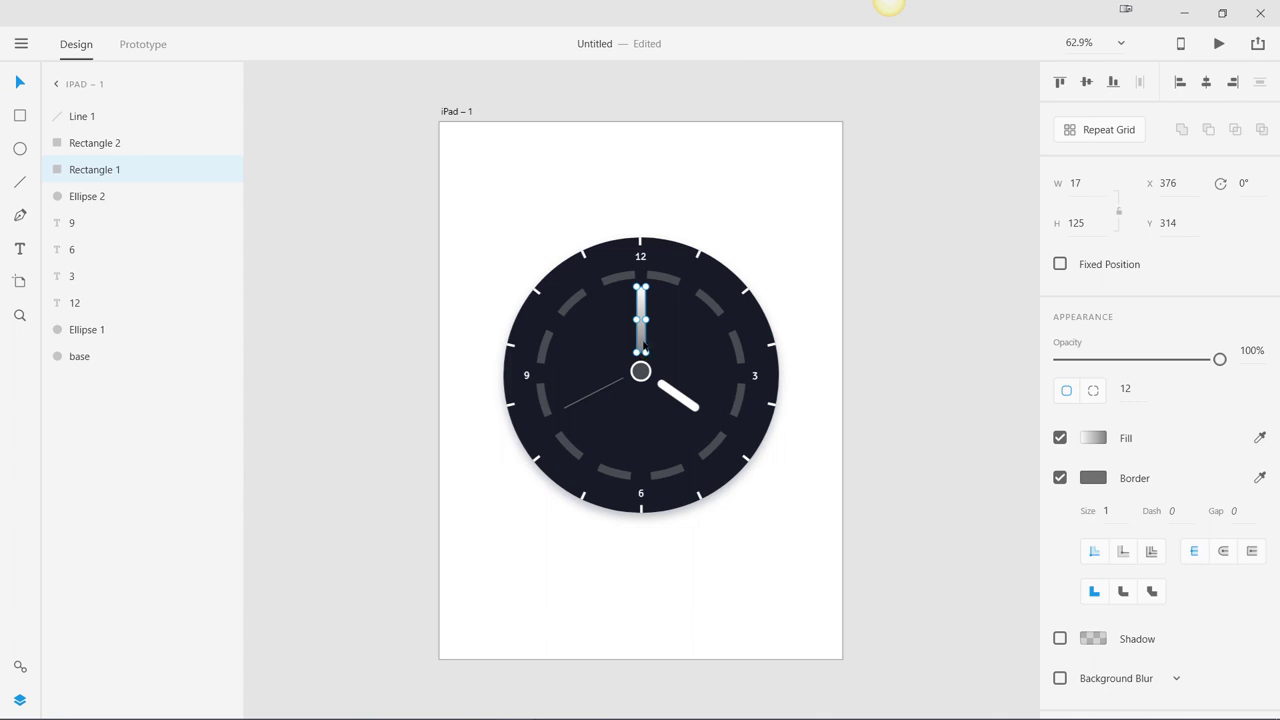
pyautogui.click(1093, 440)
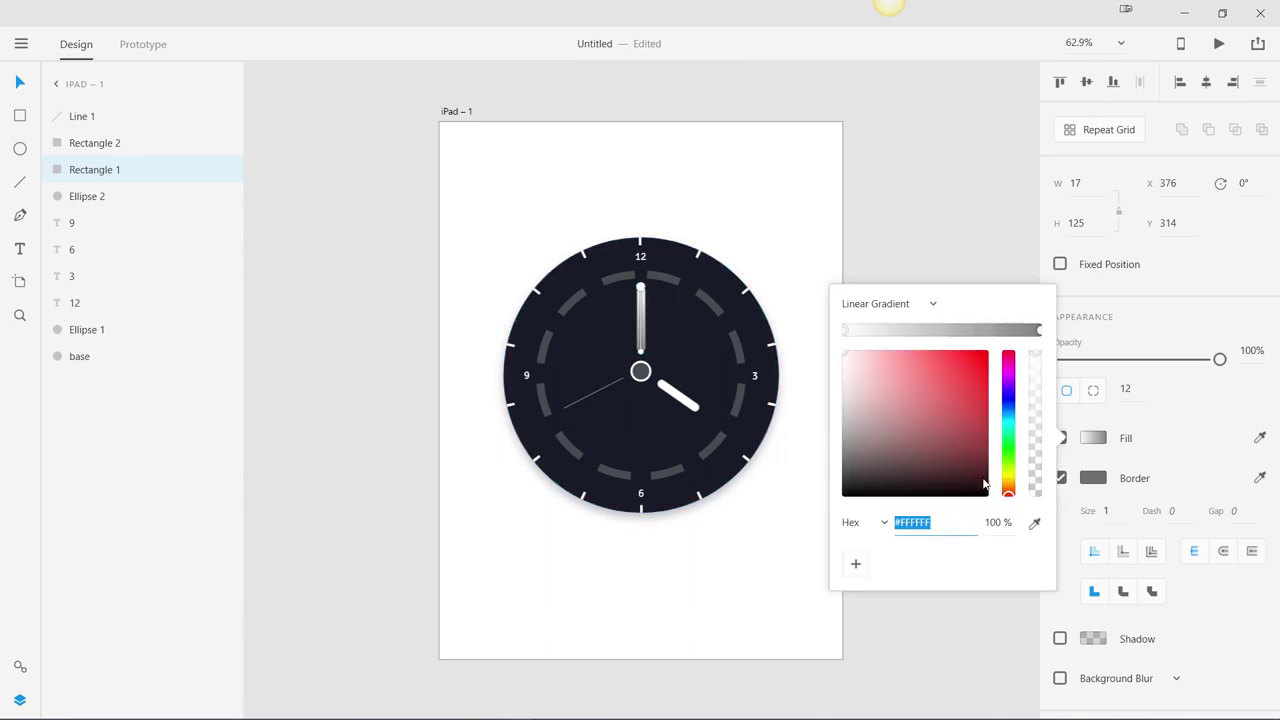
pyautogui.click(1008, 403)
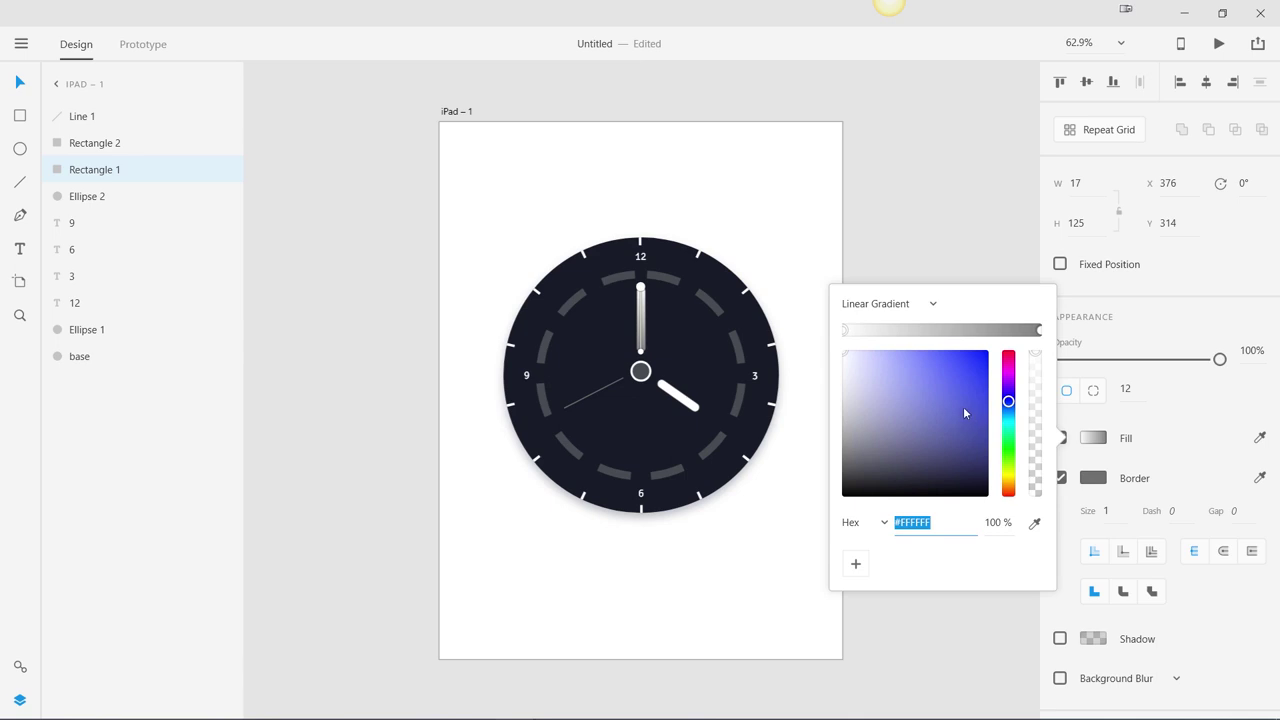
pyautogui.write('203EA2')
pyautogui.press('Return')
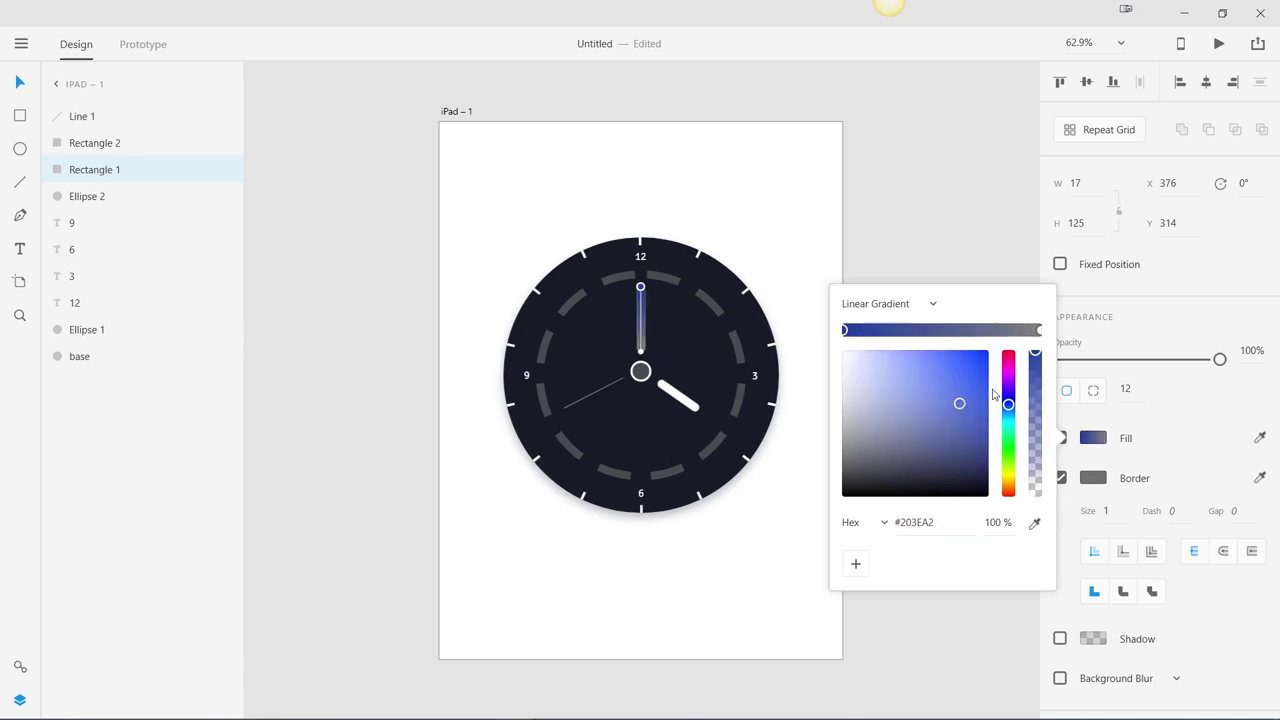
# Set the end colour stop of the longer hand's gradient to #295AFF and close the fill settings
pyautogui.click(1039, 330)
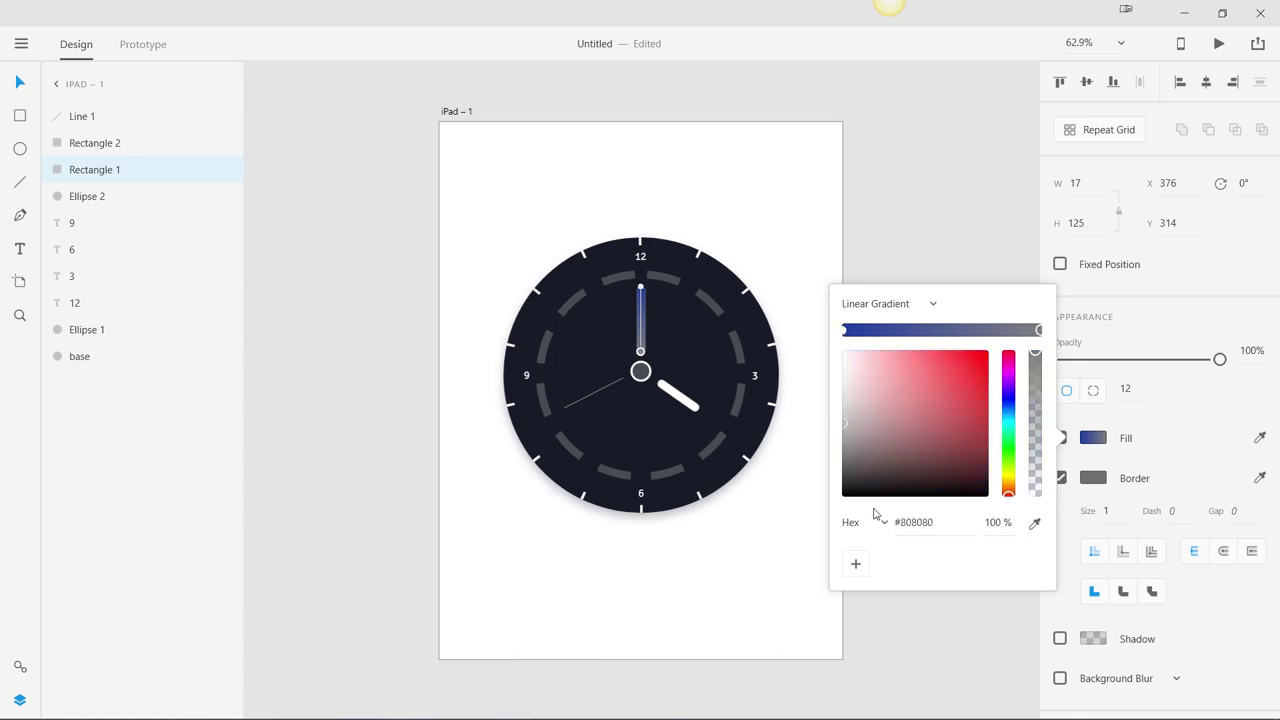
pyautogui.moveTo(936, 522); pyautogui.dragTo(902, 527)
pyautogui.write('295AFF')
pyautogui.press('Return')
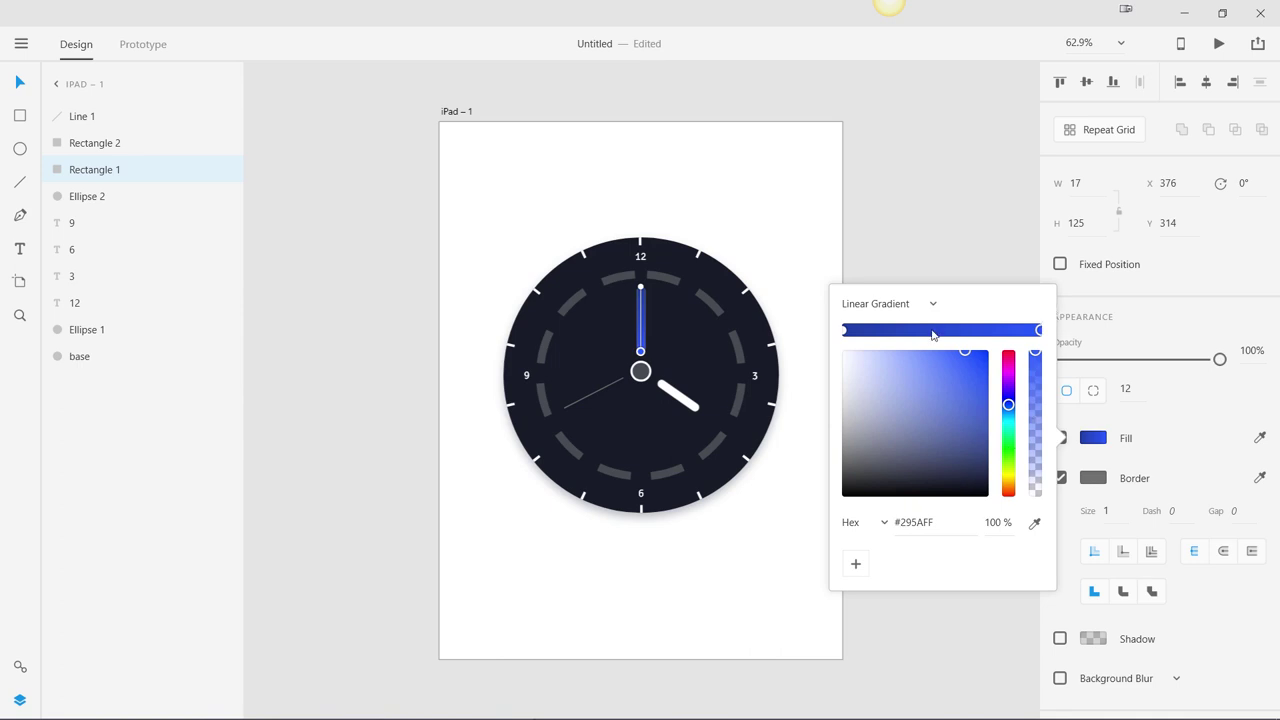
pyautogui.click(844, 332)
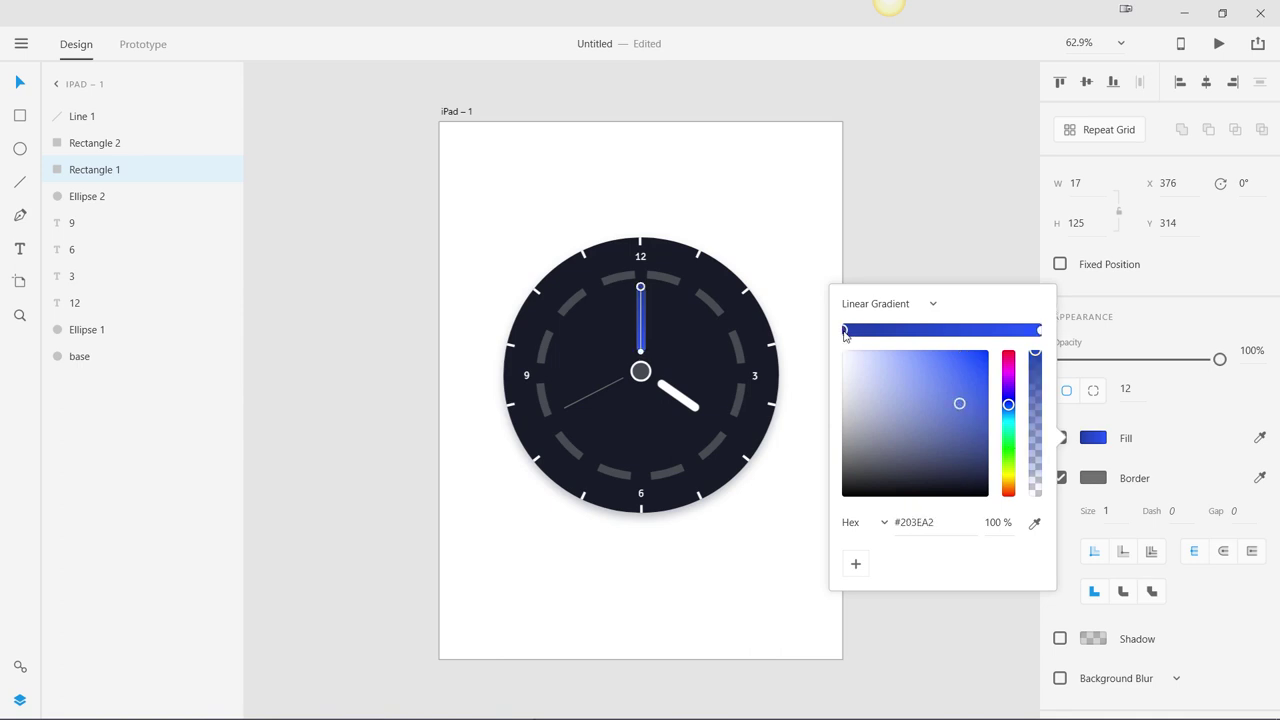
pyautogui.click(792, 480)
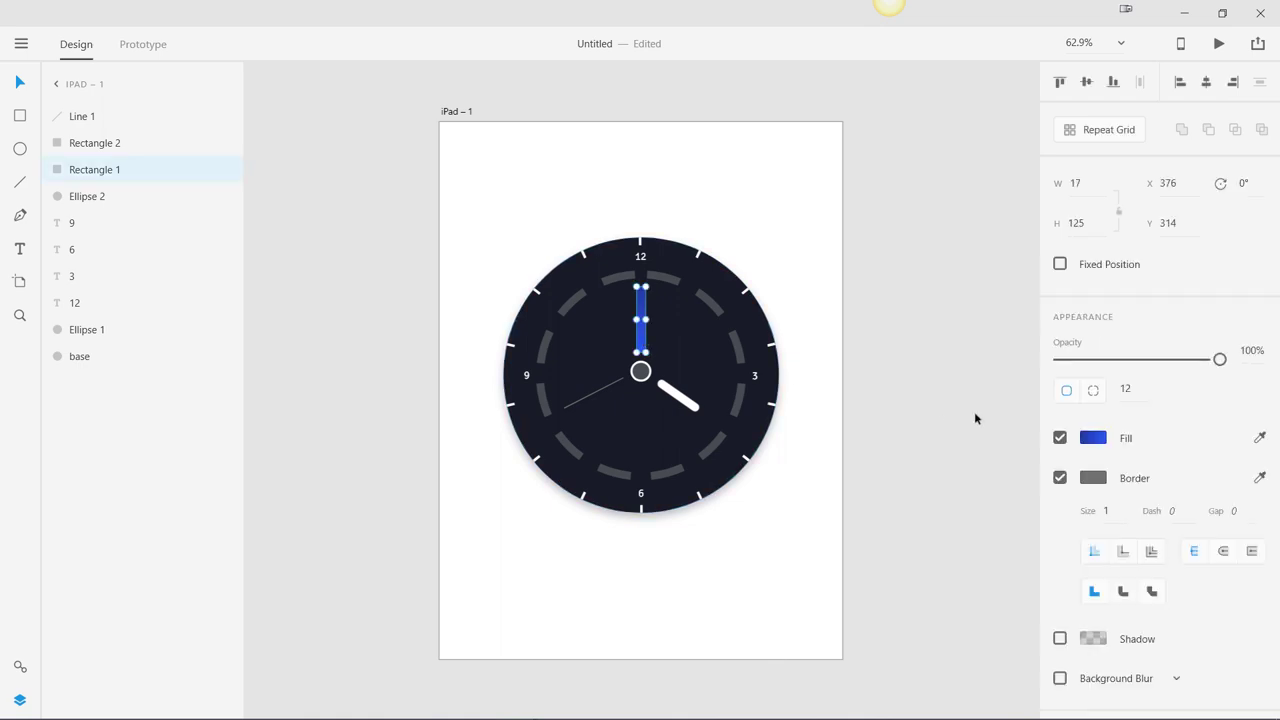
# Remove the longer hand's border and add a shadow with an X offset of 3
pyautogui.click(1060, 477)
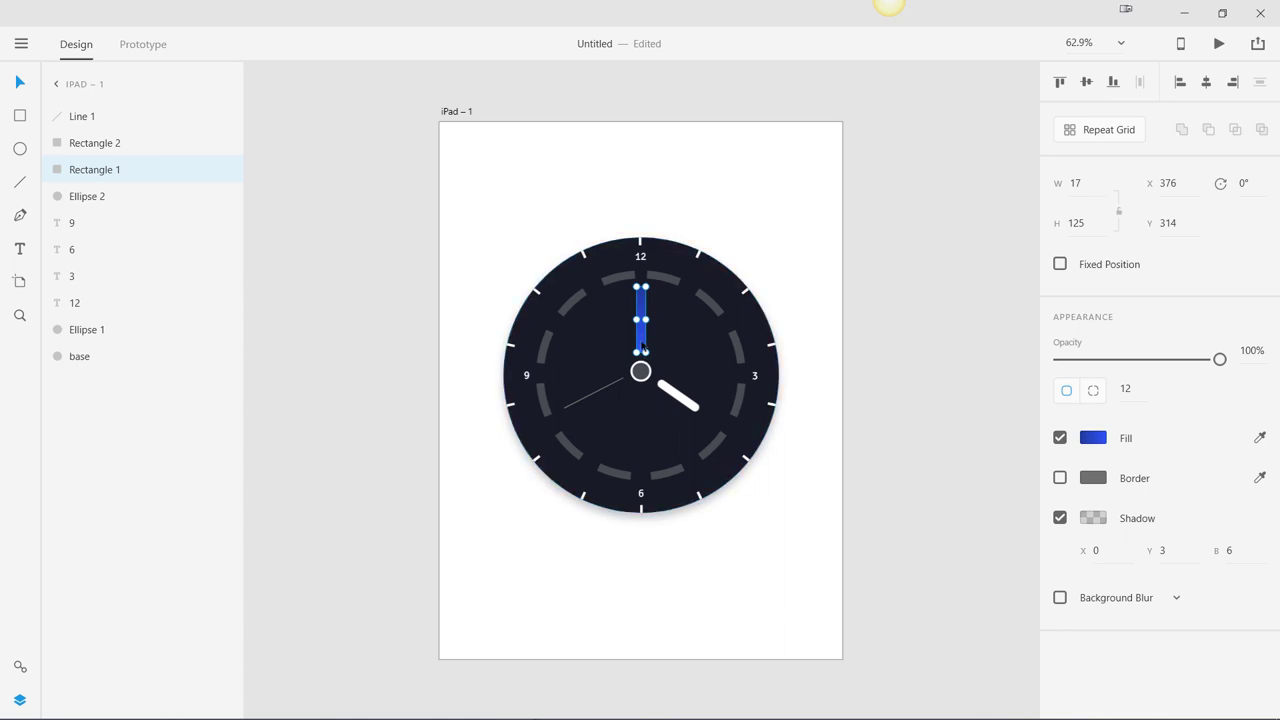
pyautogui.click(1095, 551)
pyautogui.press('Return')
pyautogui.click(1155, 552)
pyautogui.click(1238, 549)
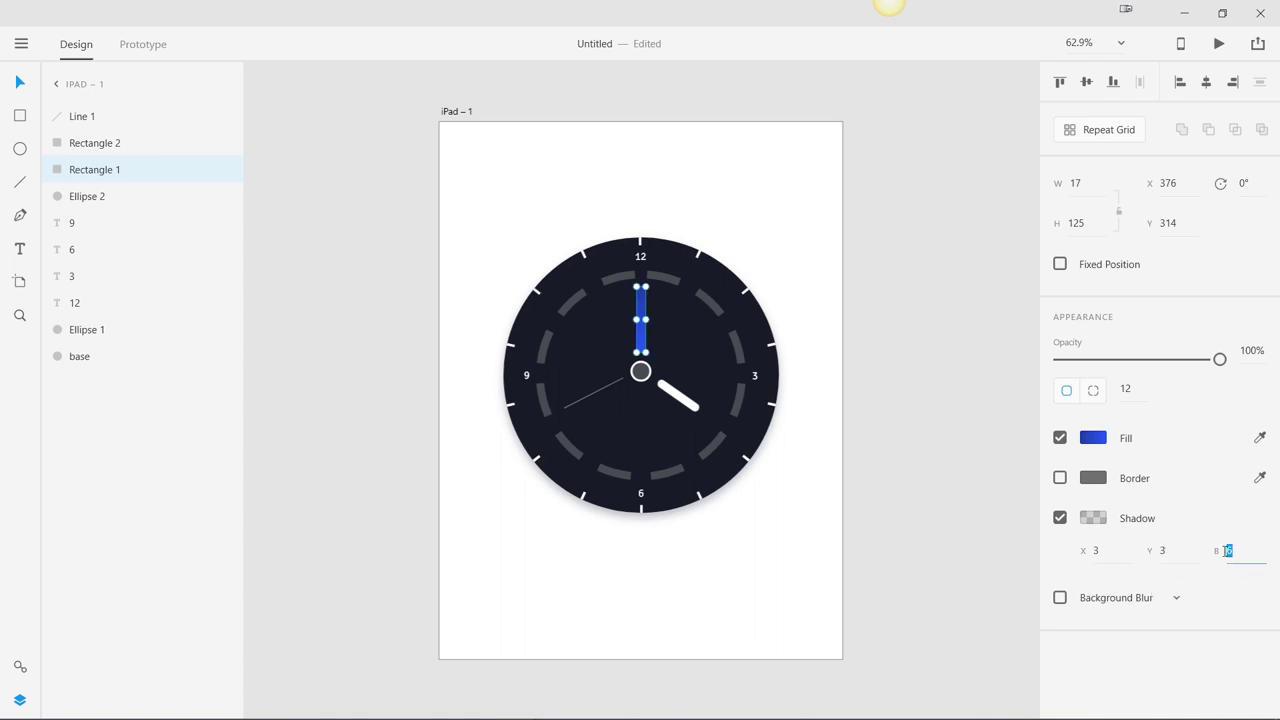
# Set the longer hand's shadow colour opacity to 56% and deselect the hand
pyautogui.click(1093, 518)
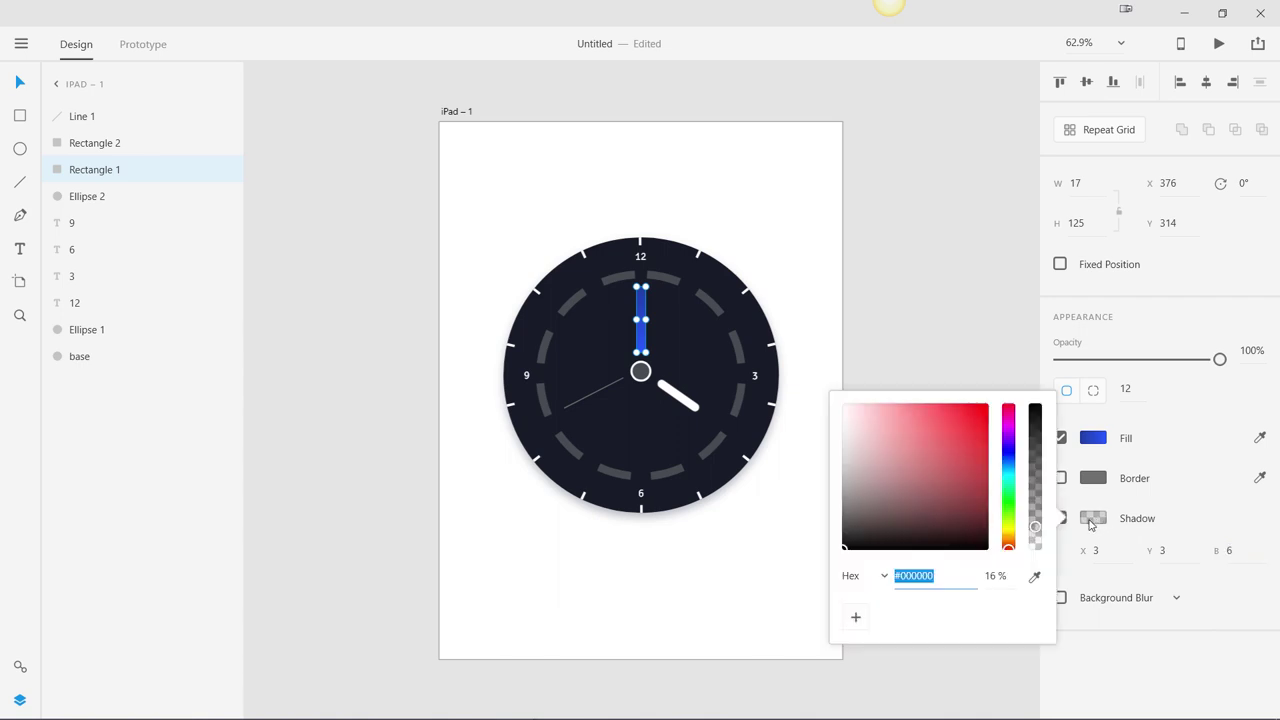
pyautogui.click(992, 576)
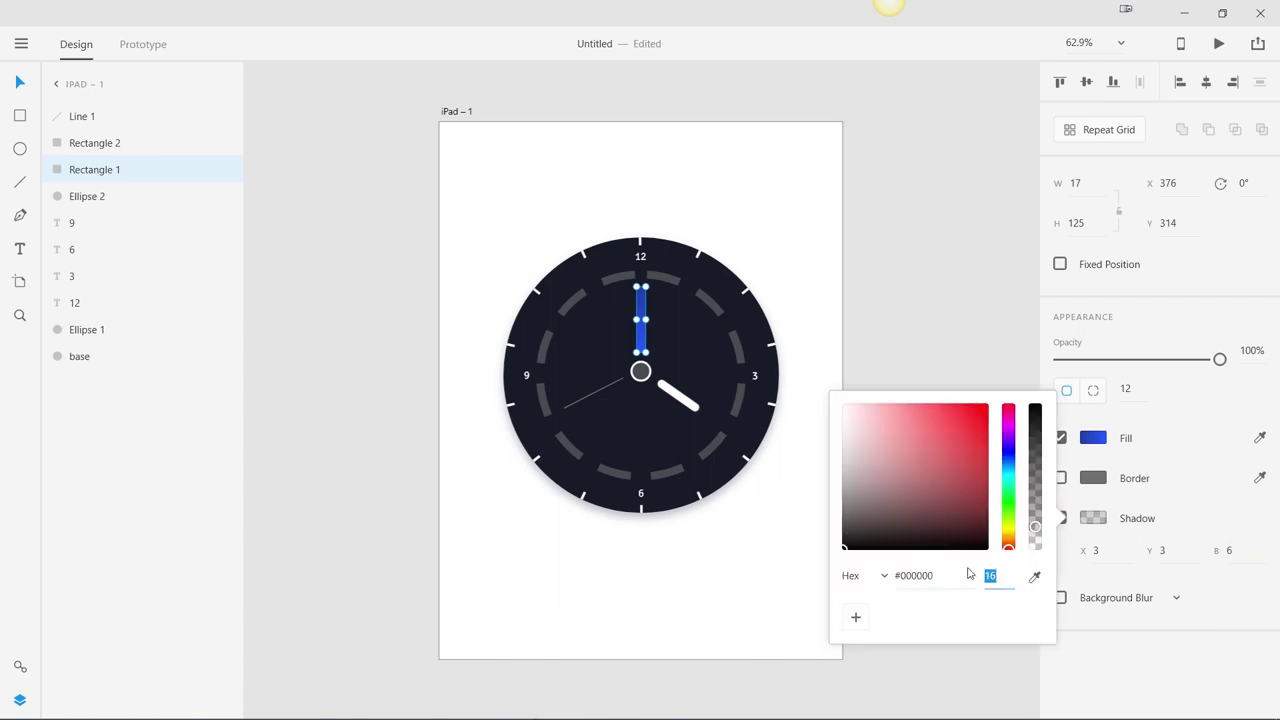
pyautogui.write('56')
pyautogui.press('Return')
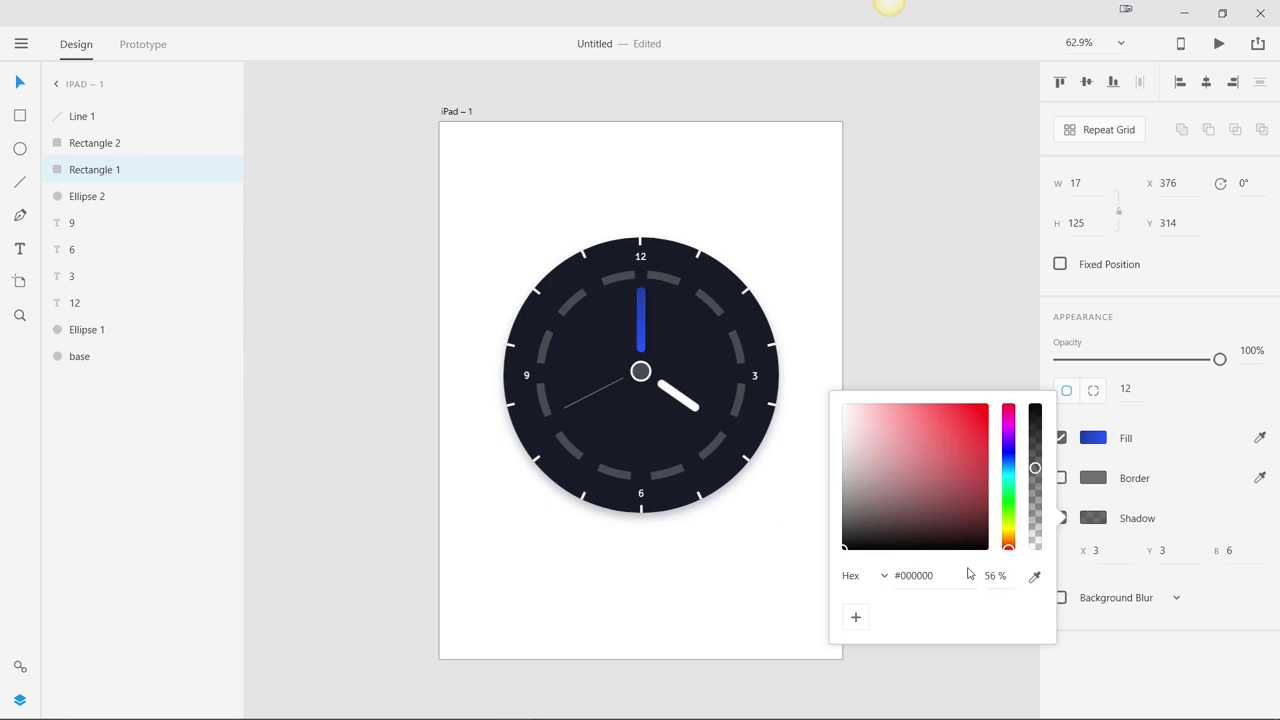
pyautogui.click(797, 549)
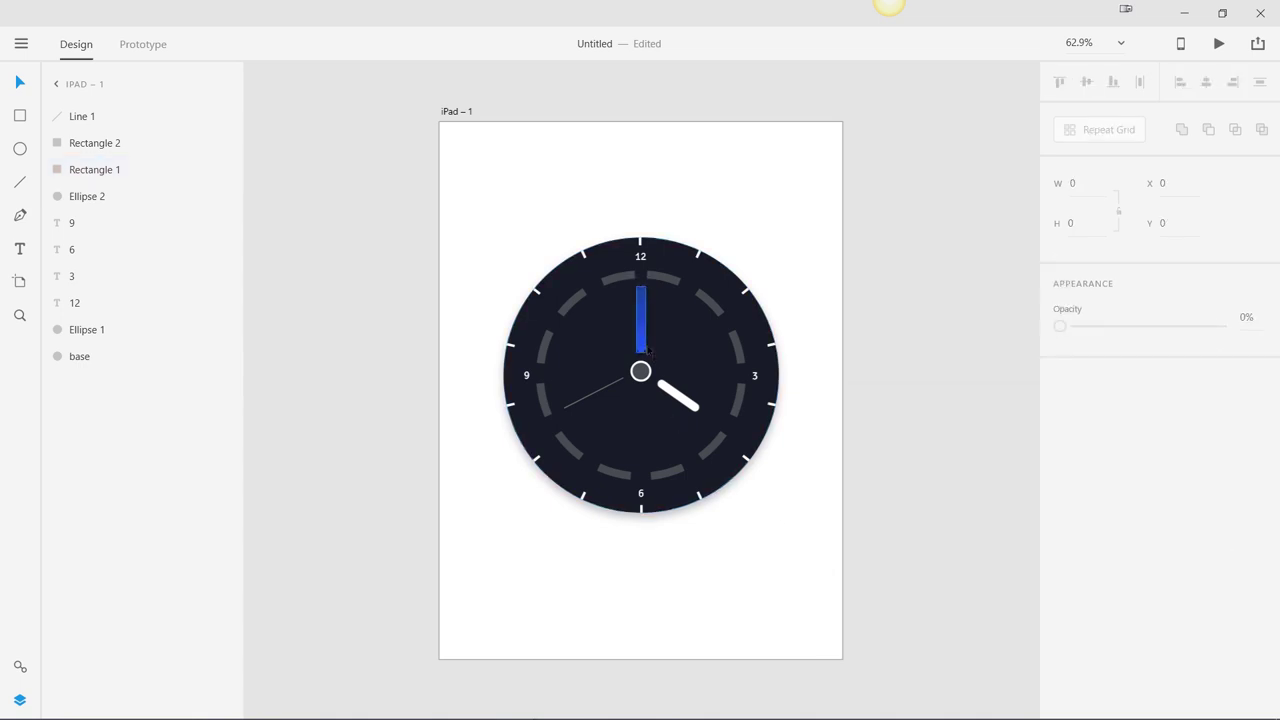
# Save the longer hand's #203EA2 gradient colour as a swatch and deselect the hand
pyautogui.hotkey('ctrl', '1')
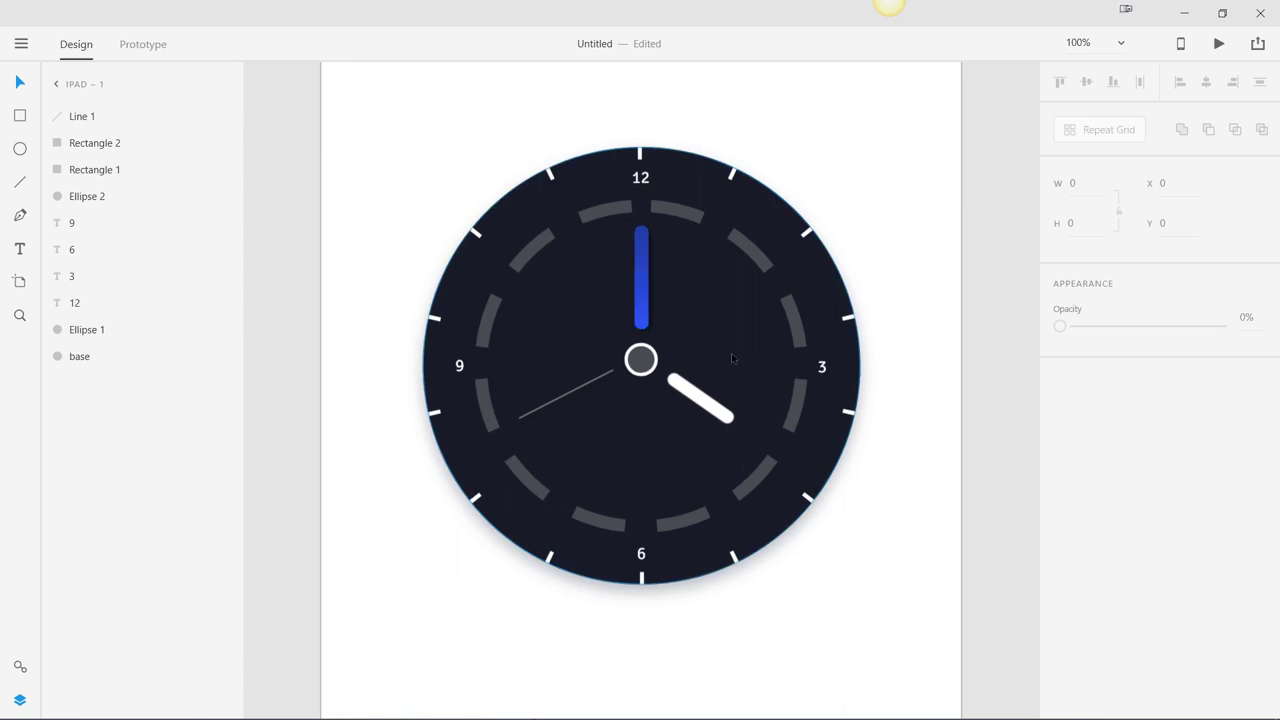
pyautogui.click(705, 402)
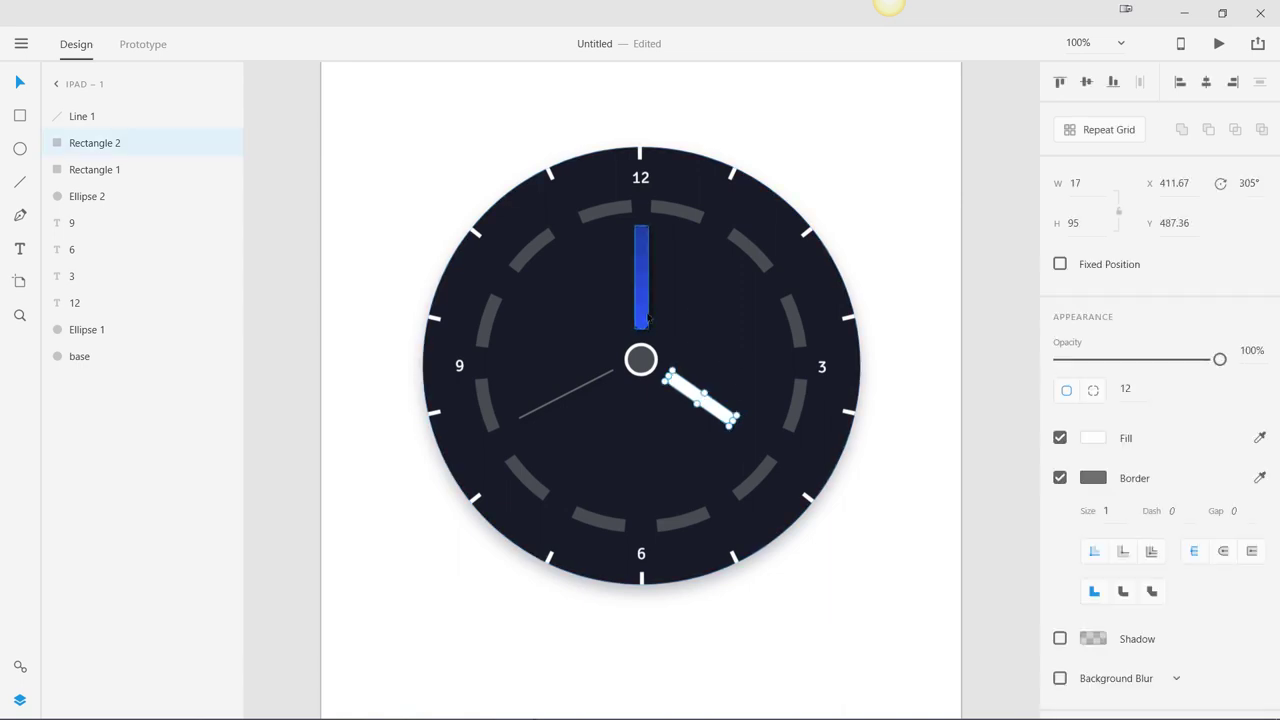
pyautogui.click(645, 315)
pyautogui.click(1090, 440)
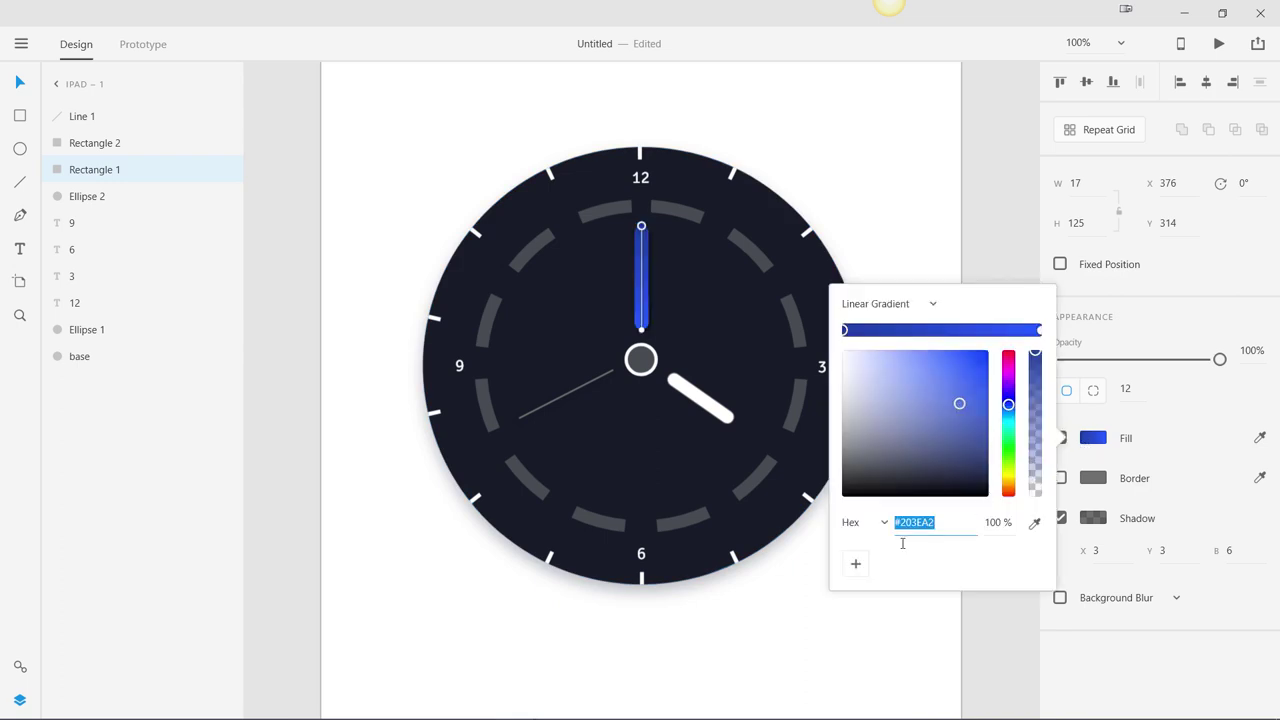
pyautogui.click(860, 565)
pyautogui.click(826, 589)
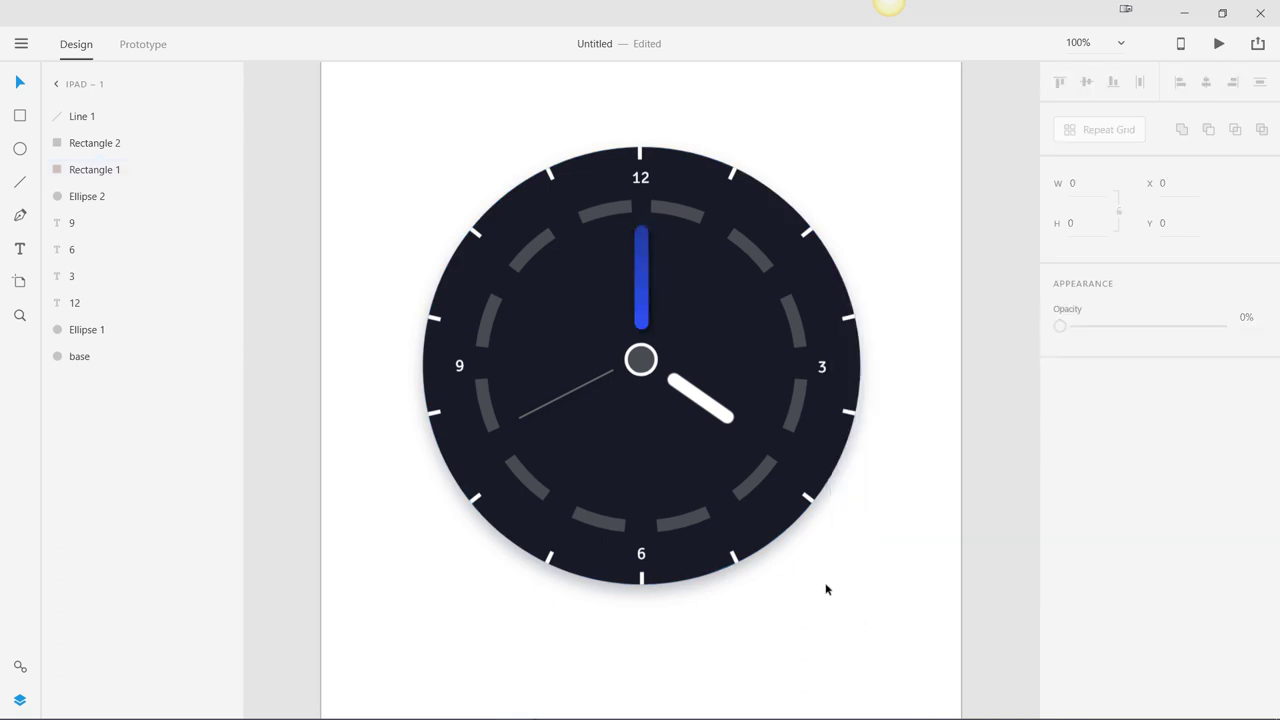
# Fill the shorter hand with the saved #203EA2 swatch and change the fill to a linear gradient
pyautogui.click(712, 413)
pyautogui.click(1093, 440)
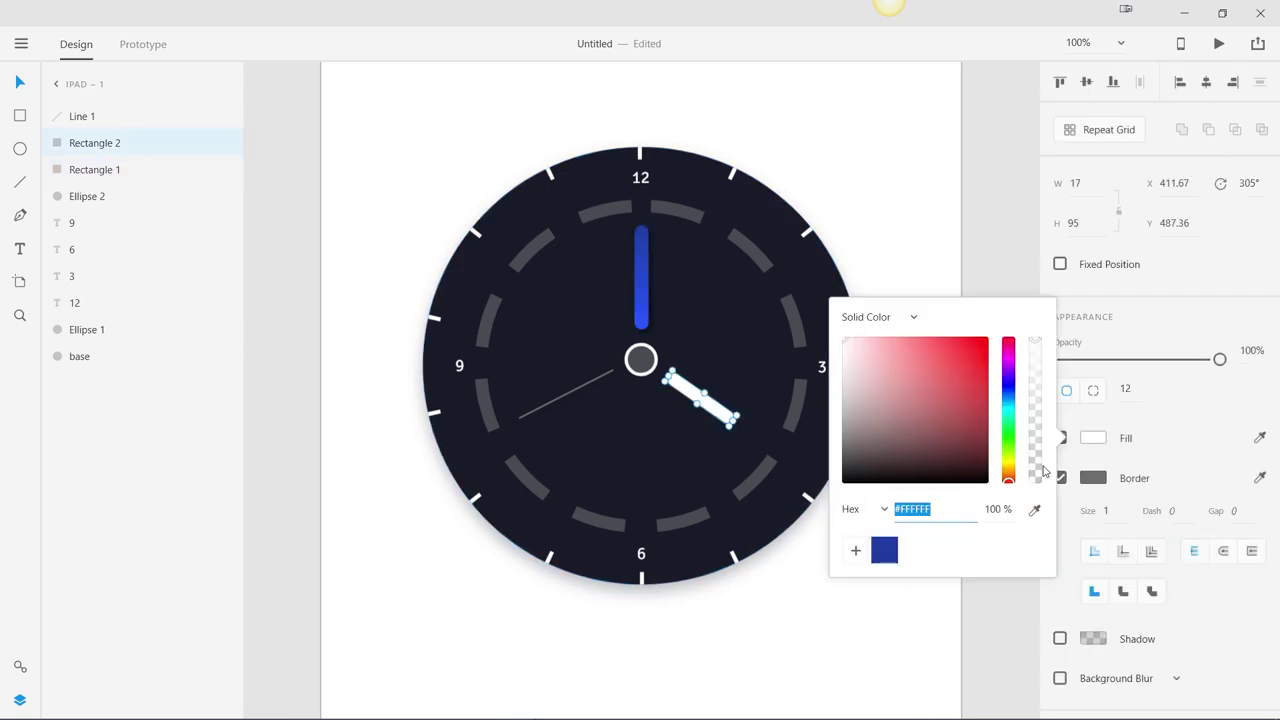
pyautogui.click(885, 550)
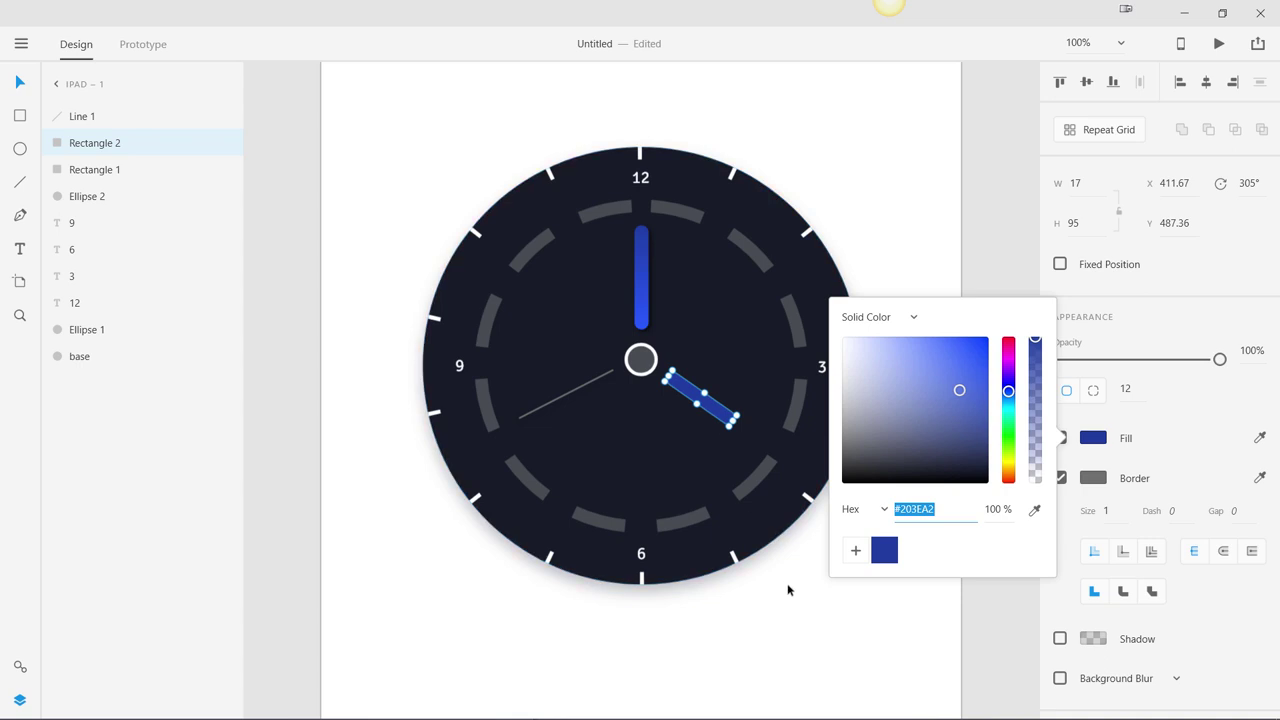
pyautogui.click(914, 322)
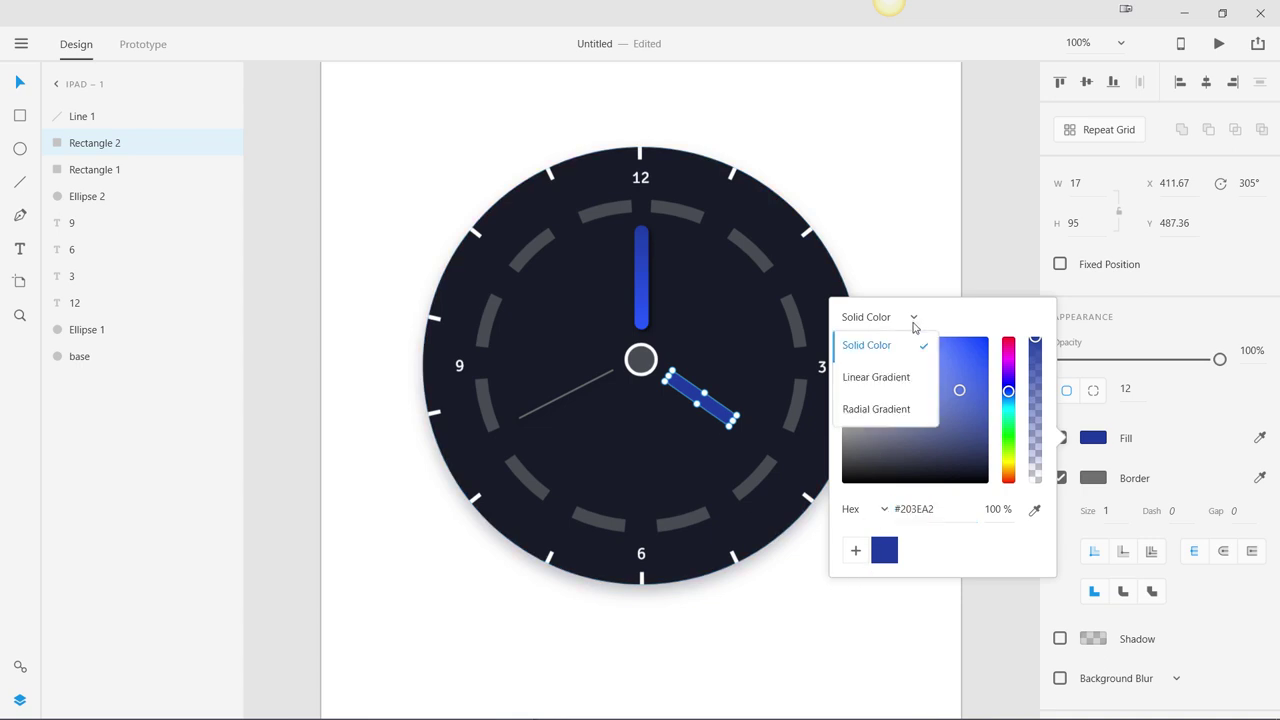
pyautogui.click(903, 374)
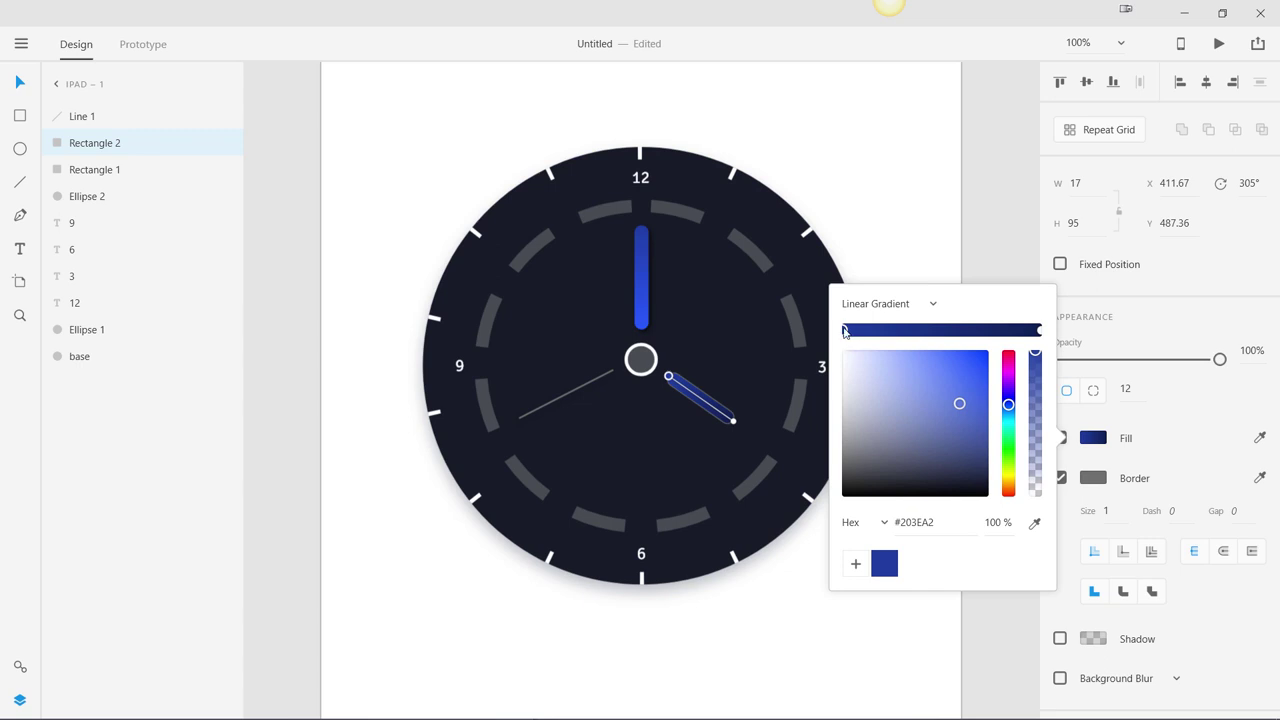
# Save the longer hand's #203EA2 – #295AFF gradient as a colour asset of the document
pyautogui.click(641, 280)
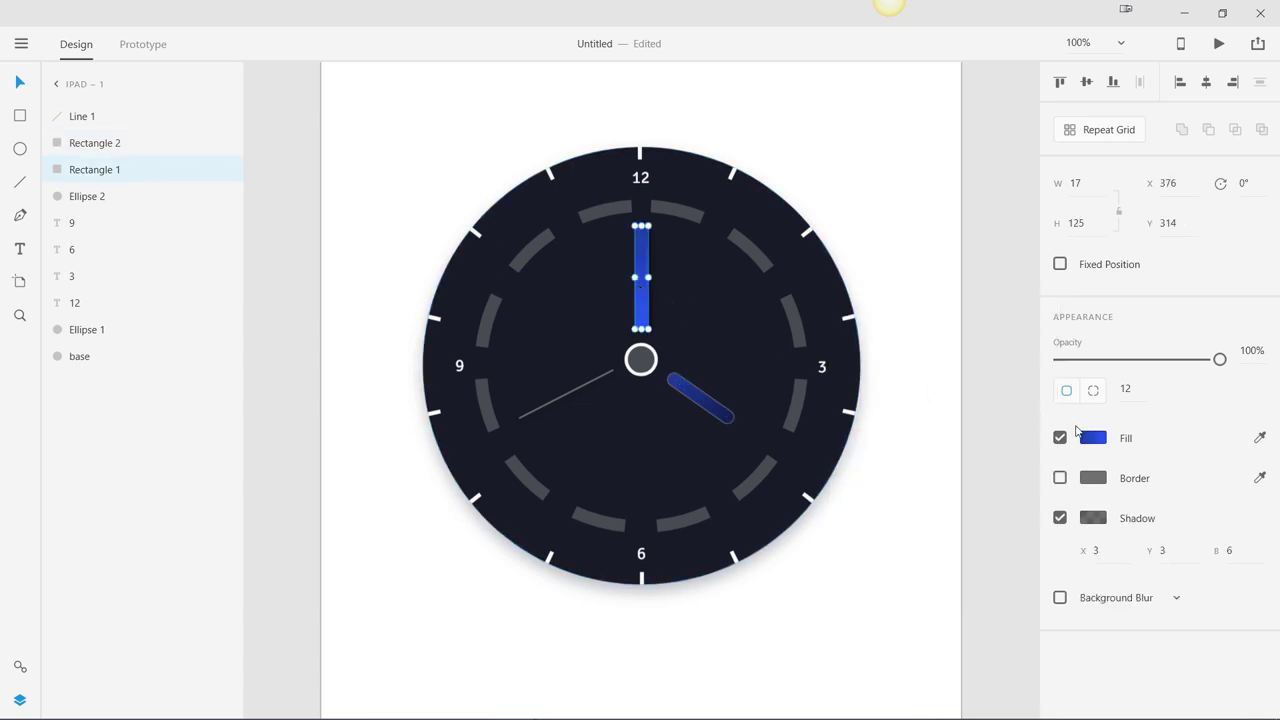
pyautogui.click(1092, 438)
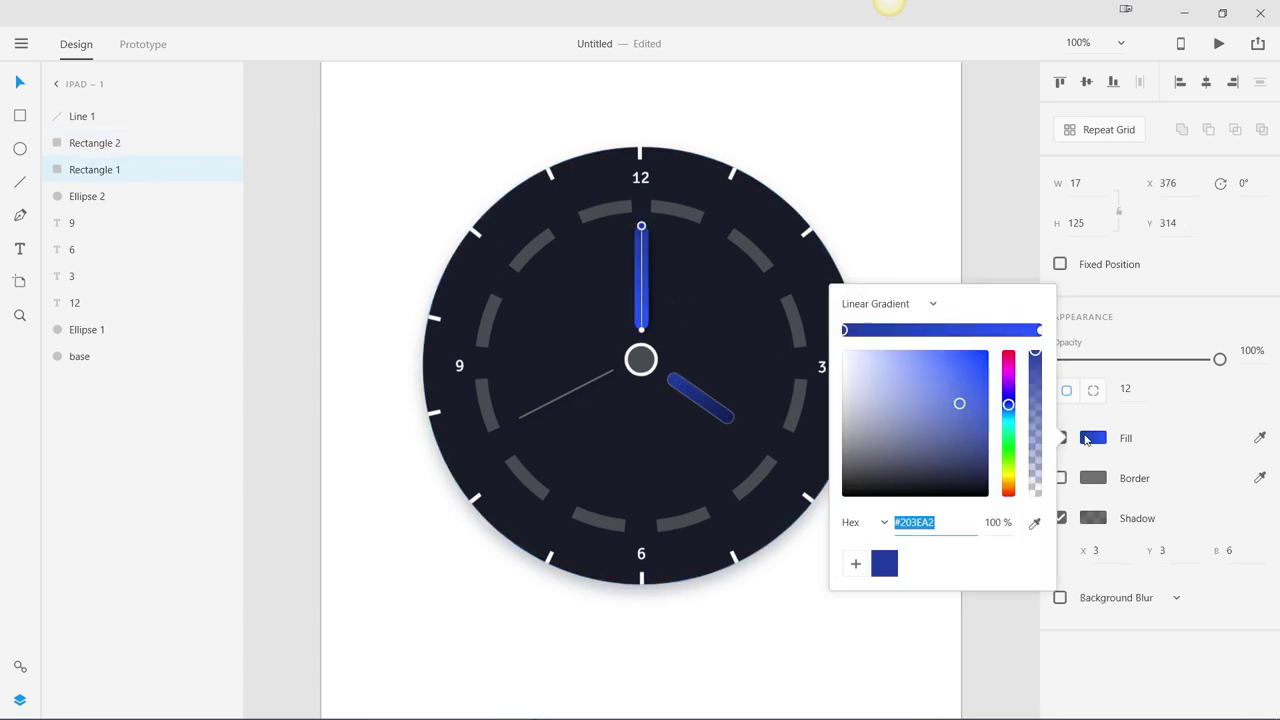
pyautogui.click(863, 567)
pyautogui.click(20, 667)
pyautogui.click(20, 667)
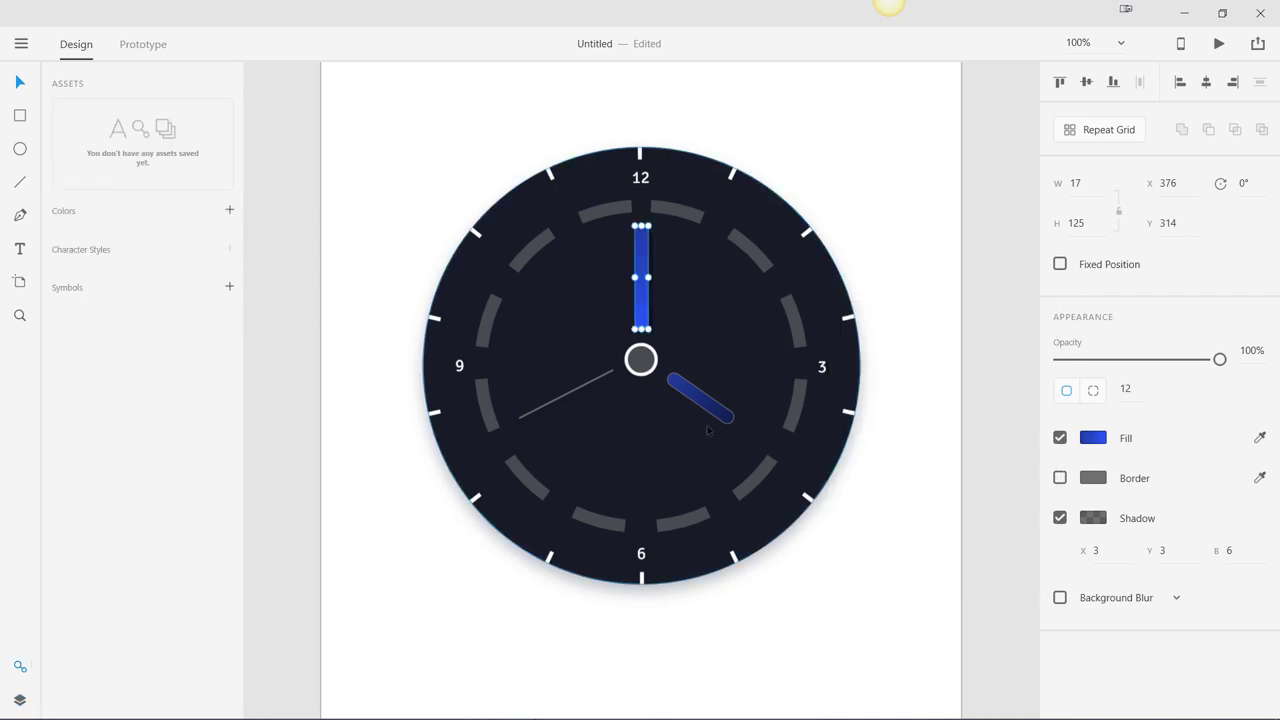
pyautogui.click(229, 210)
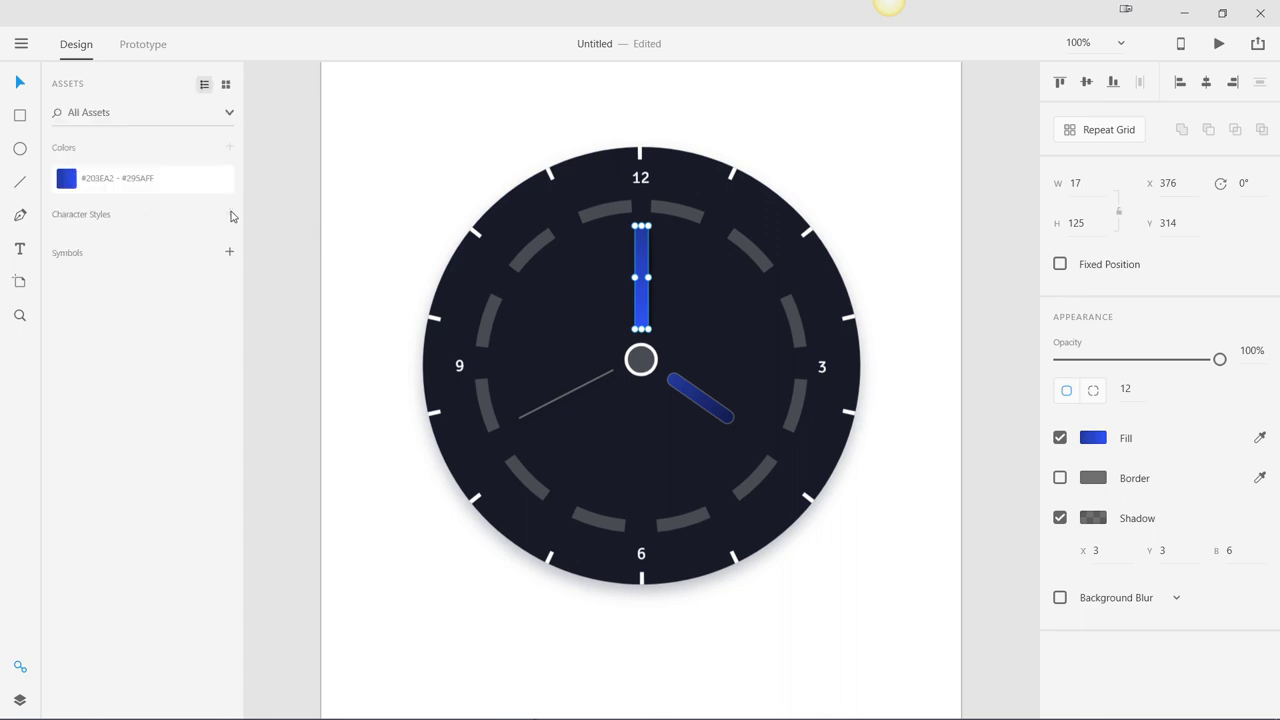
# Apply the saved #203EA2 – #295AFF gradient asset to the shorter hand and select its end colour stop
pyautogui.click(698, 401)
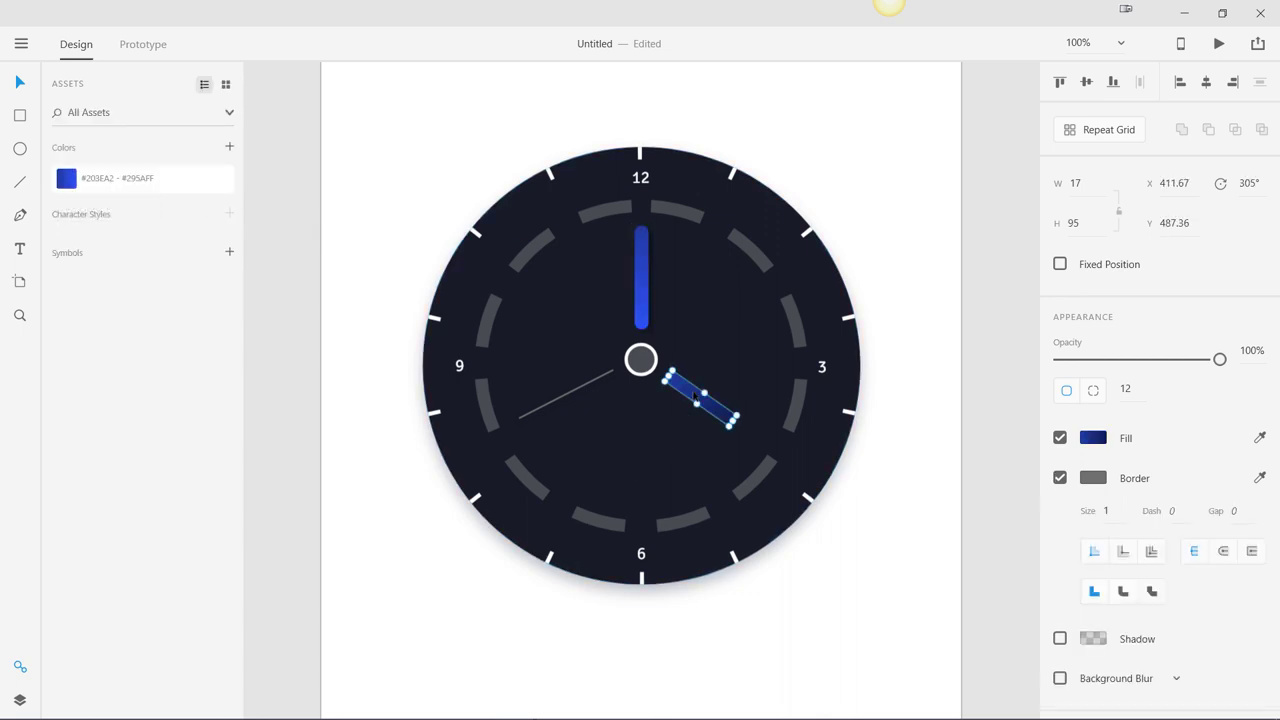
pyautogui.click(106, 180)
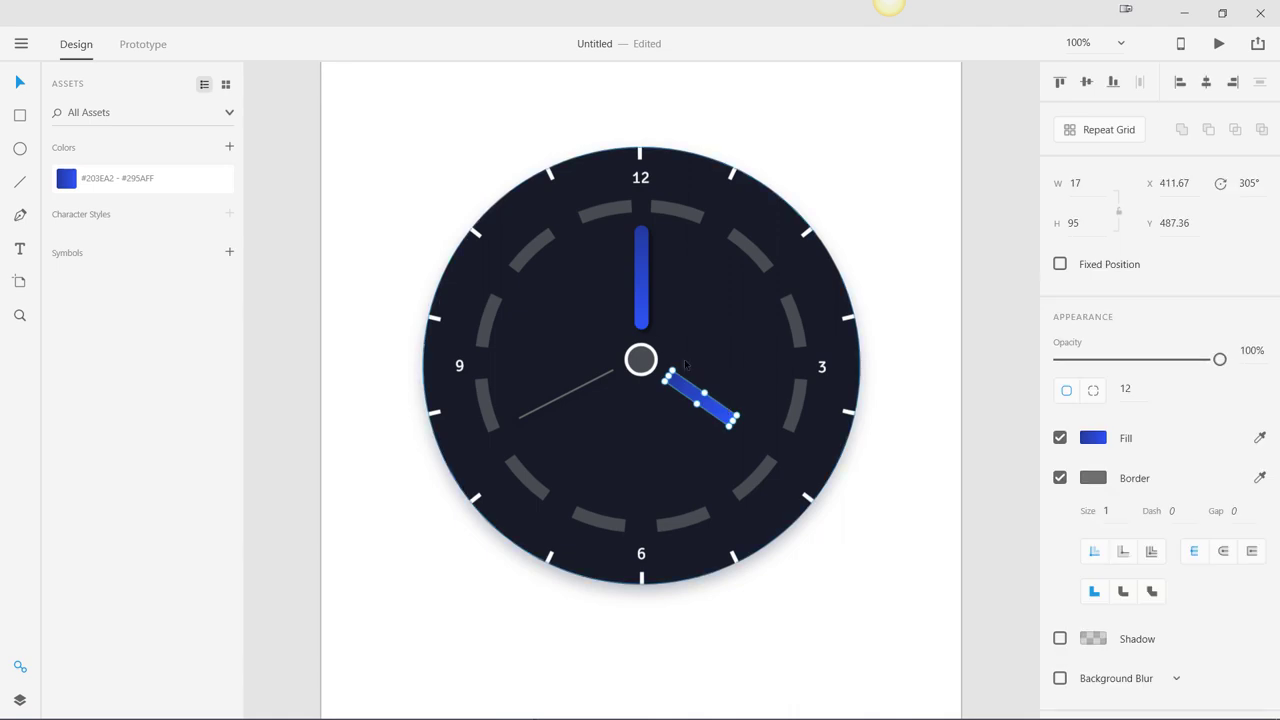
pyautogui.click(1093, 439)
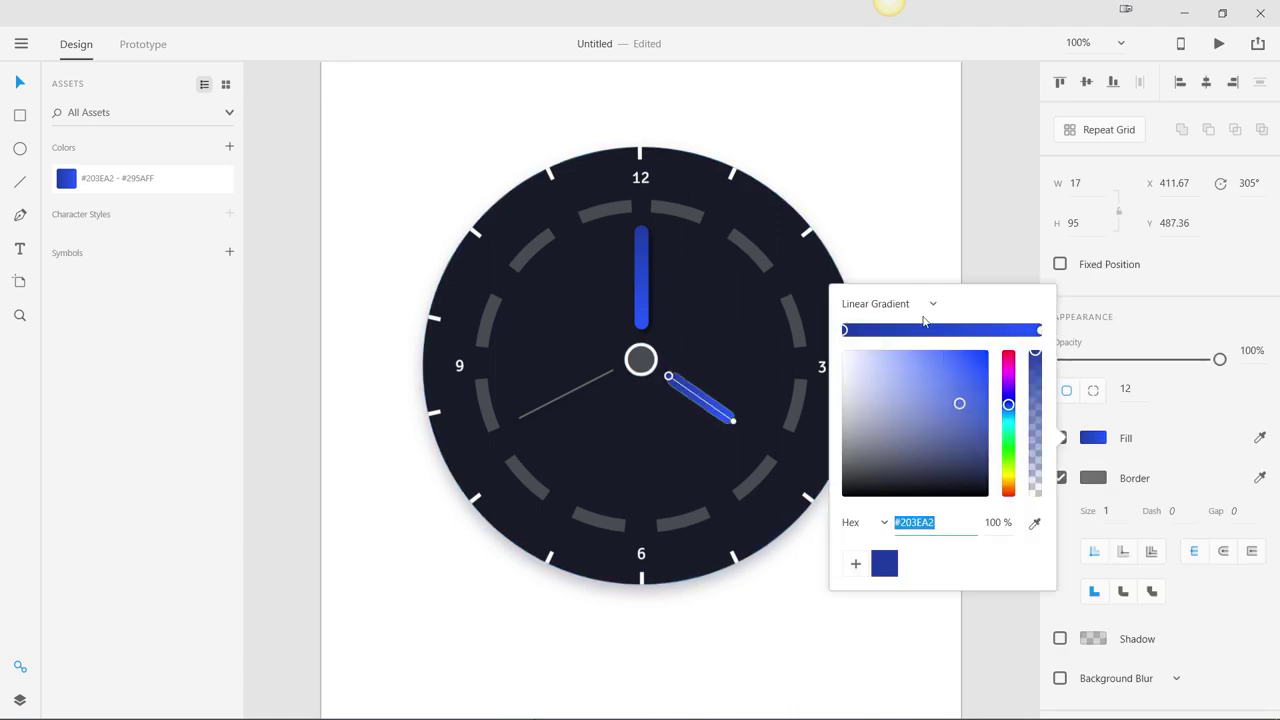
pyautogui.click(1040, 331)
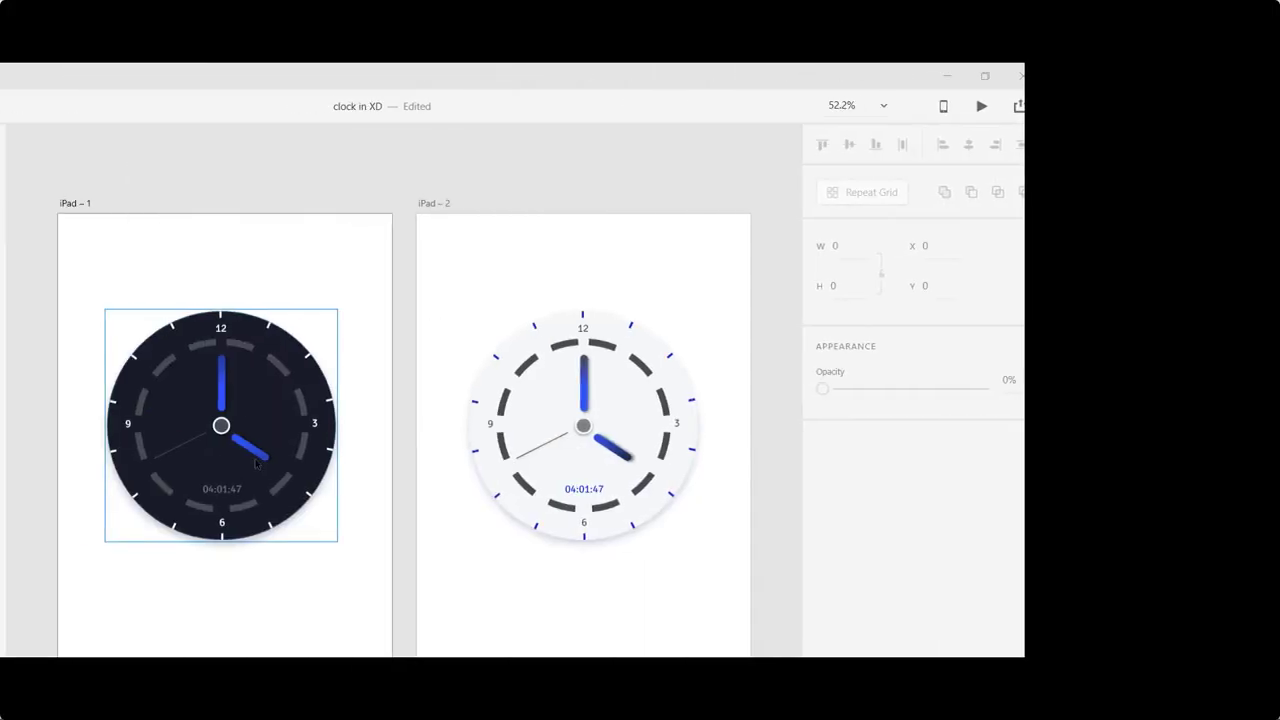
# In the "clock in XD" document, realign the shorter hand's gradient line along the hand on the iPad – 1 artboard
pyautogui.click(256, 462)
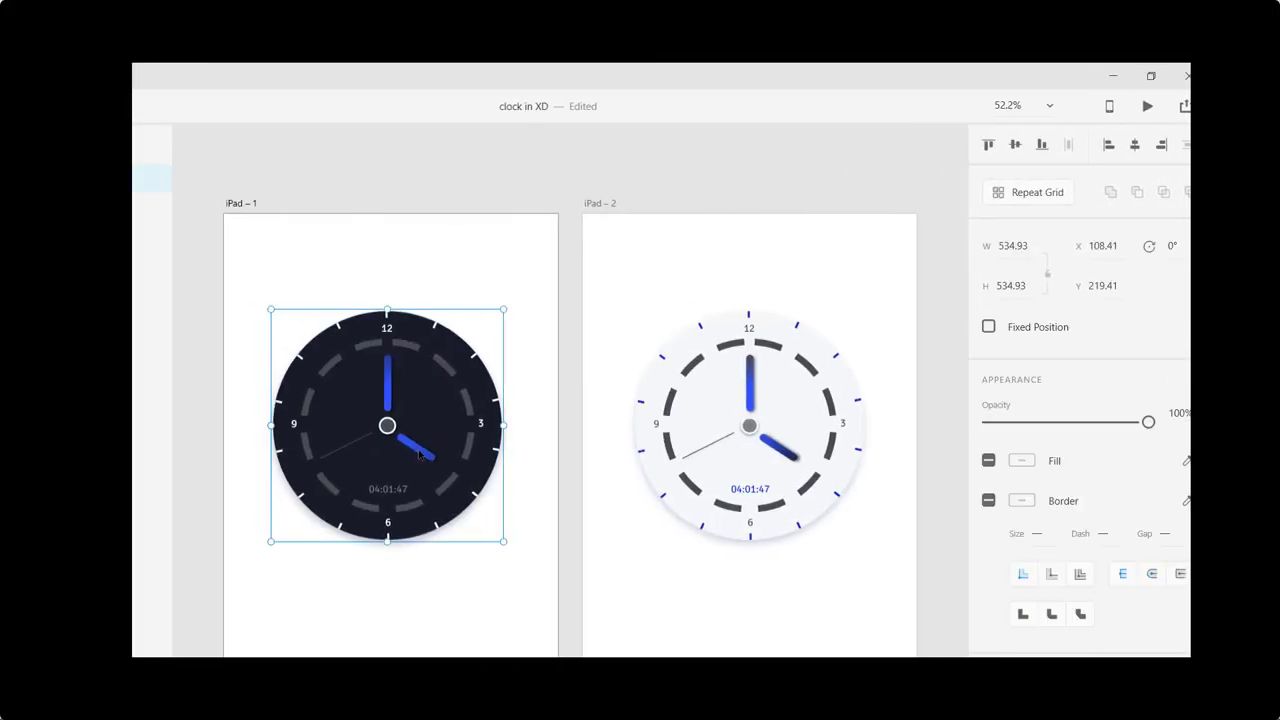
pyautogui.doubleClick(420, 455)
pyautogui.click(1022, 467)
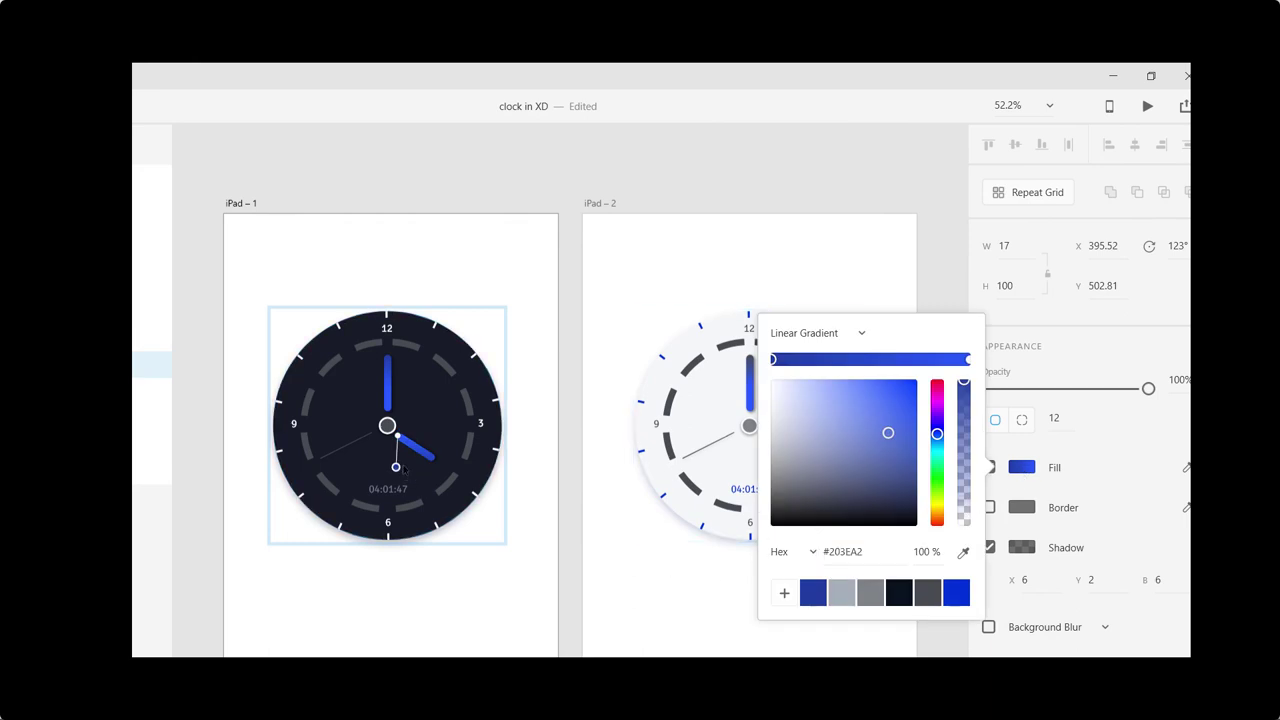
pyautogui.moveTo(396, 467); pyautogui.dragTo(396, 434)
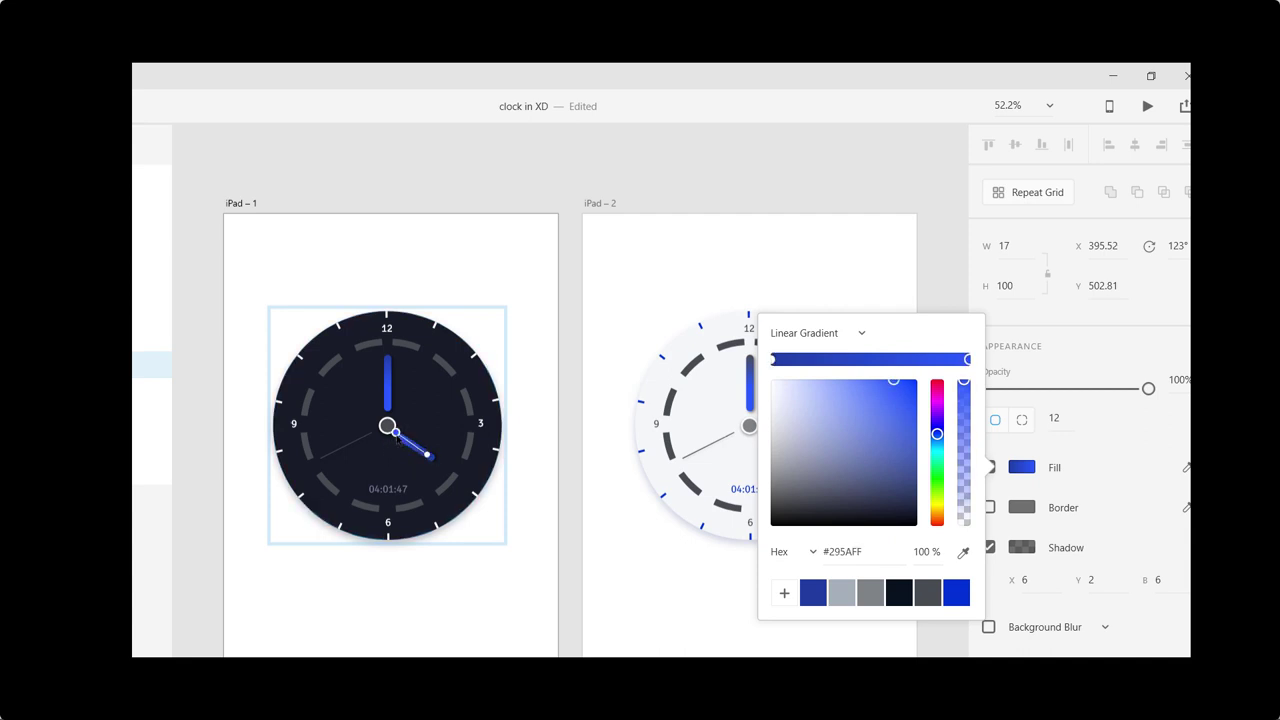
pyautogui.click(548, 512)
pyautogui.click(503, 482)
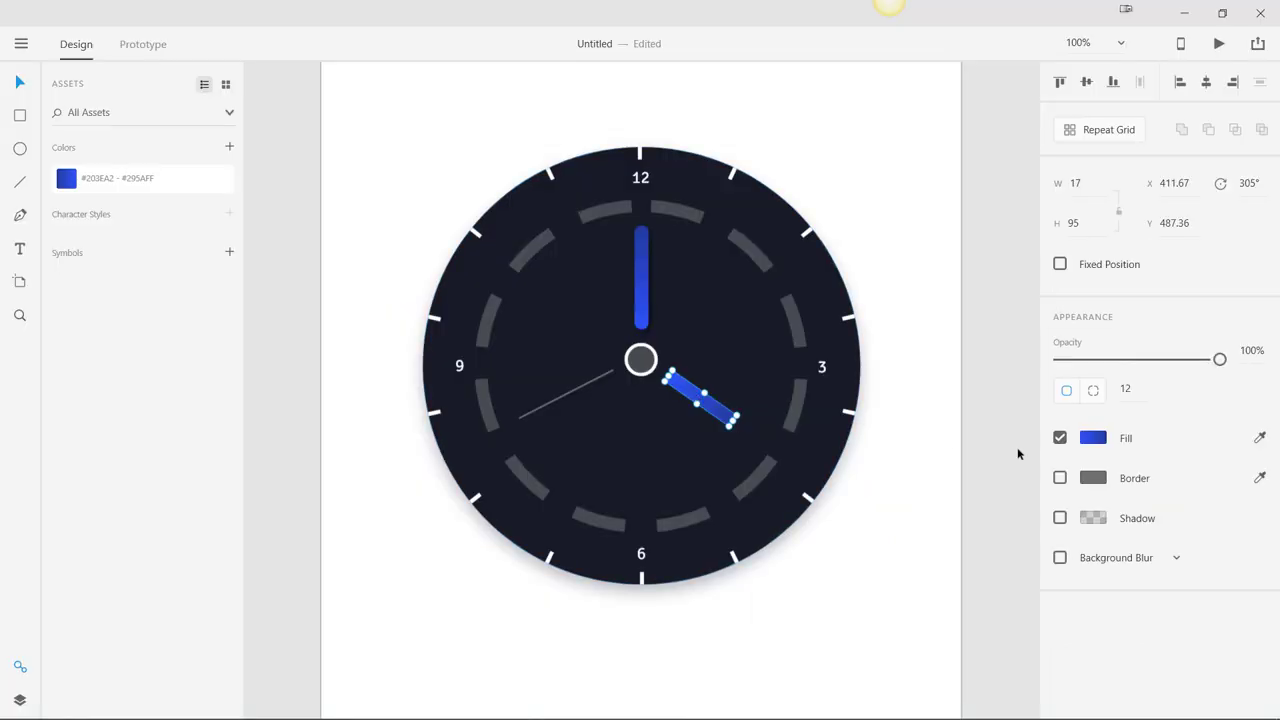
# Add a shadow to the shorter hand with an X offset of 2 and a Y offset of 4
pyautogui.click(1060, 517)
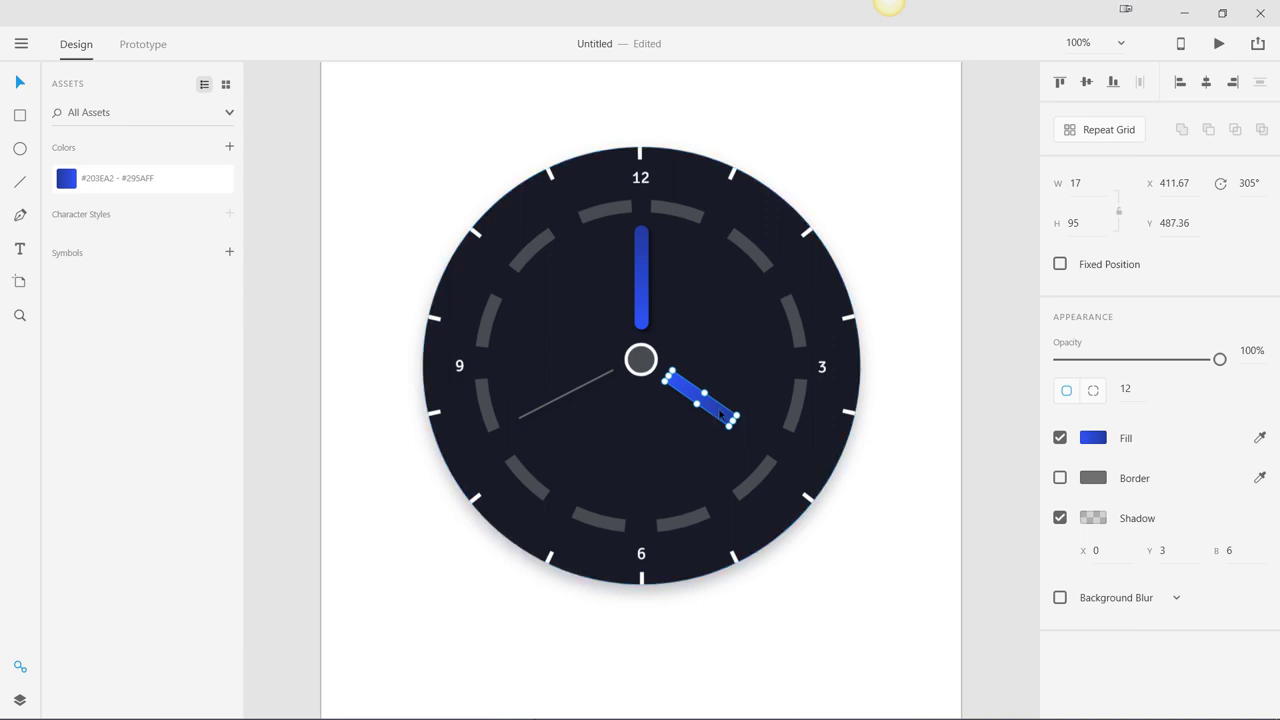
pyautogui.click(1120, 550)
pyautogui.press('Tab')
pyautogui.write('4')
pyautogui.press('Return')
# Set the shorter hand's shadow colour opacity to 30% and deselect the hand
pyautogui.click(1091, 521)
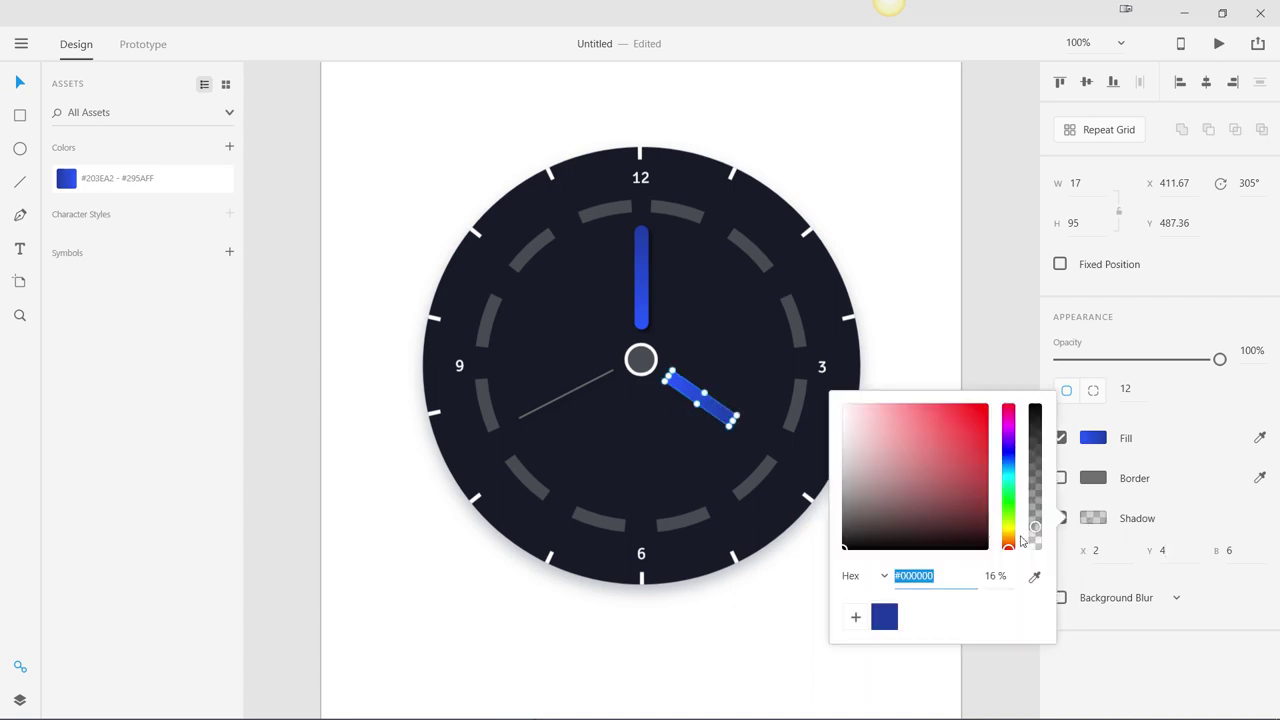
pyautogui.click(1003, 577)
pyautogui.write('30')
pyautogui.press('Return')
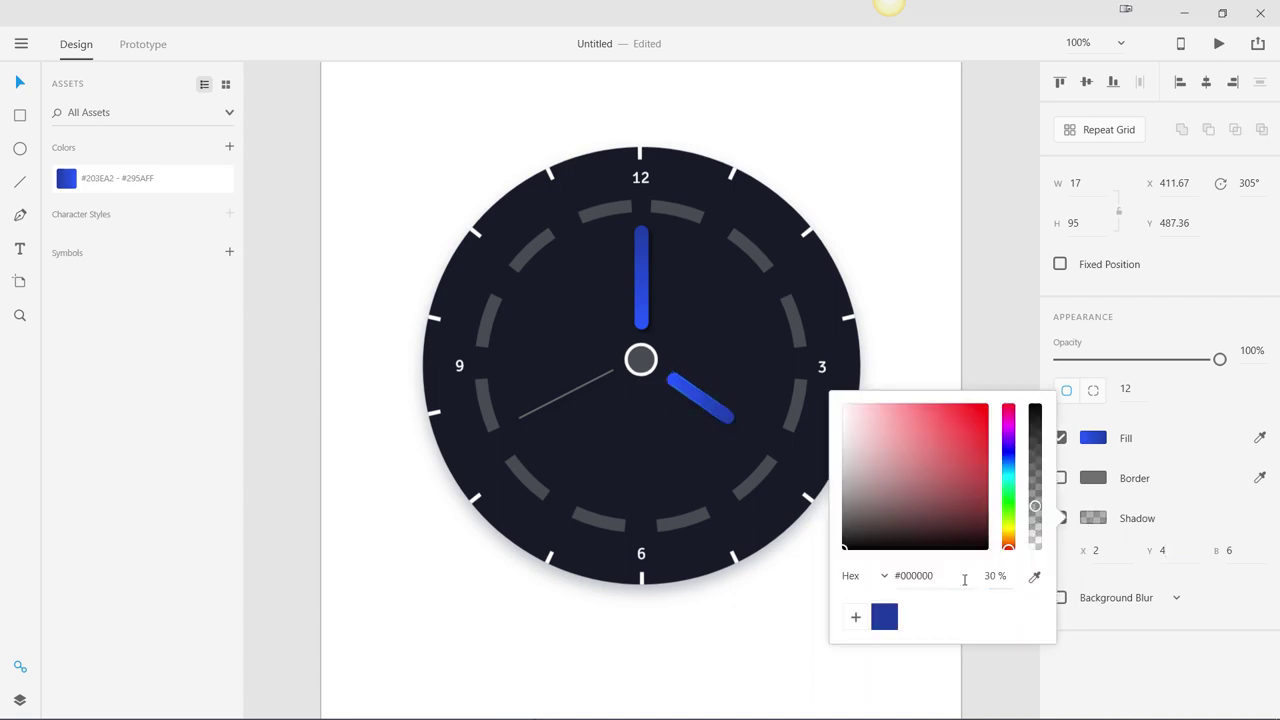
pyautogui.click(1098, 549)
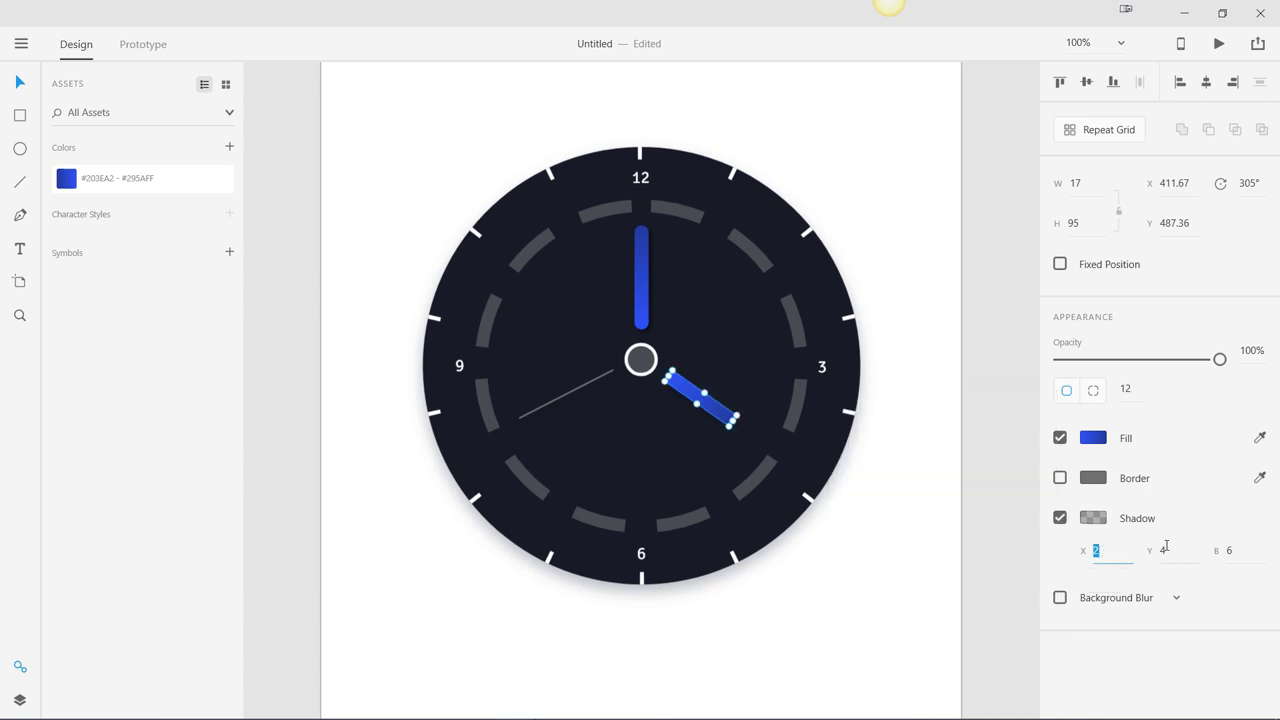
pyautogui.click(927, 577)
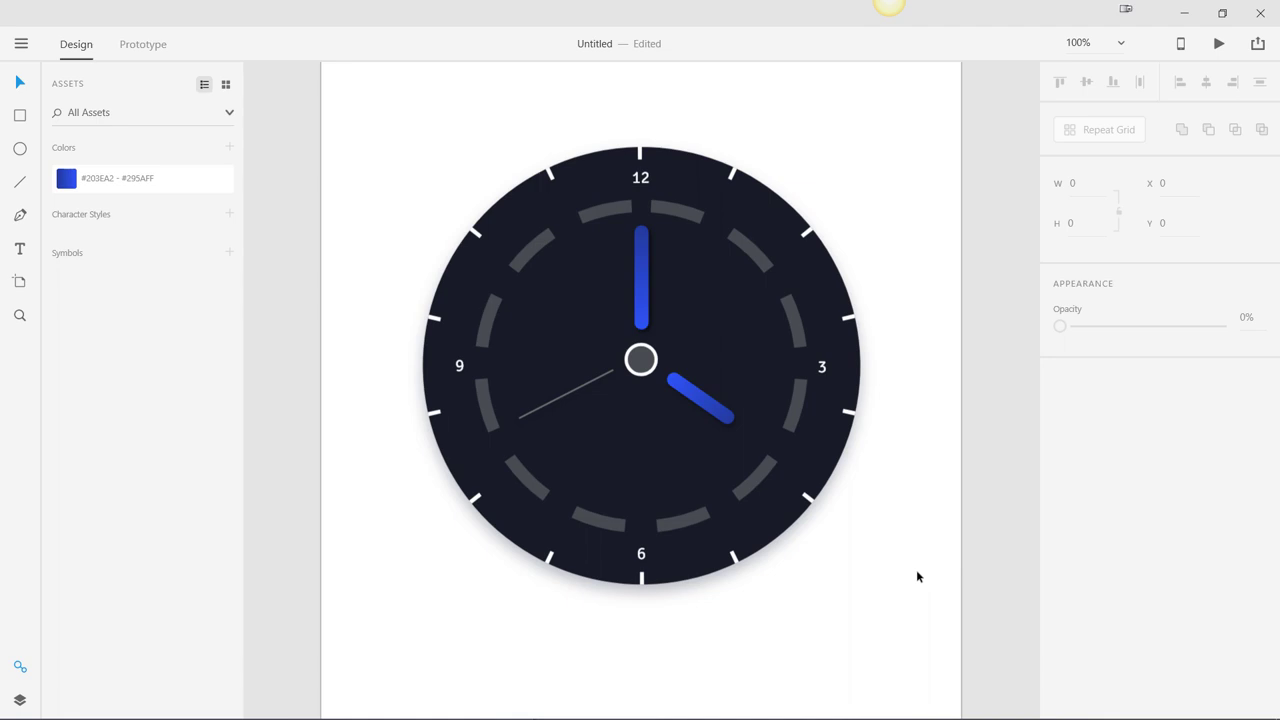
pyautogui.hotkey('ctrl', '-')
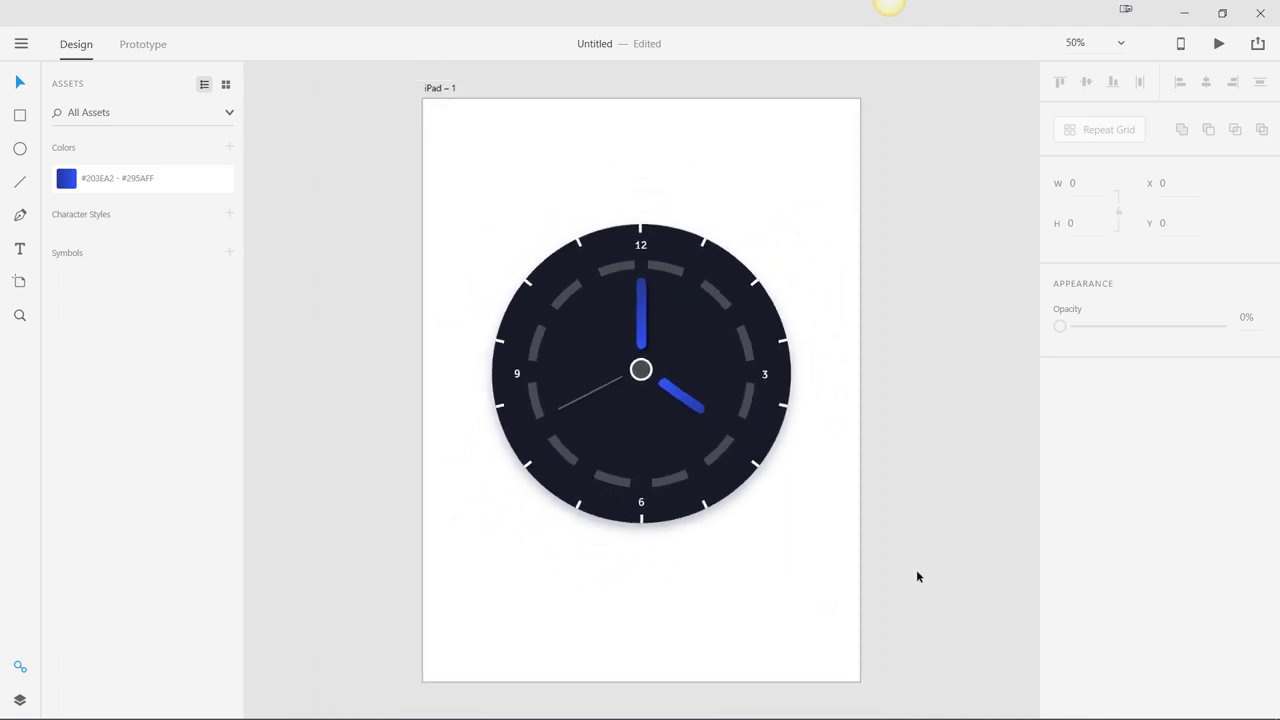
pyautogui.hotkey('ctrl', '0')
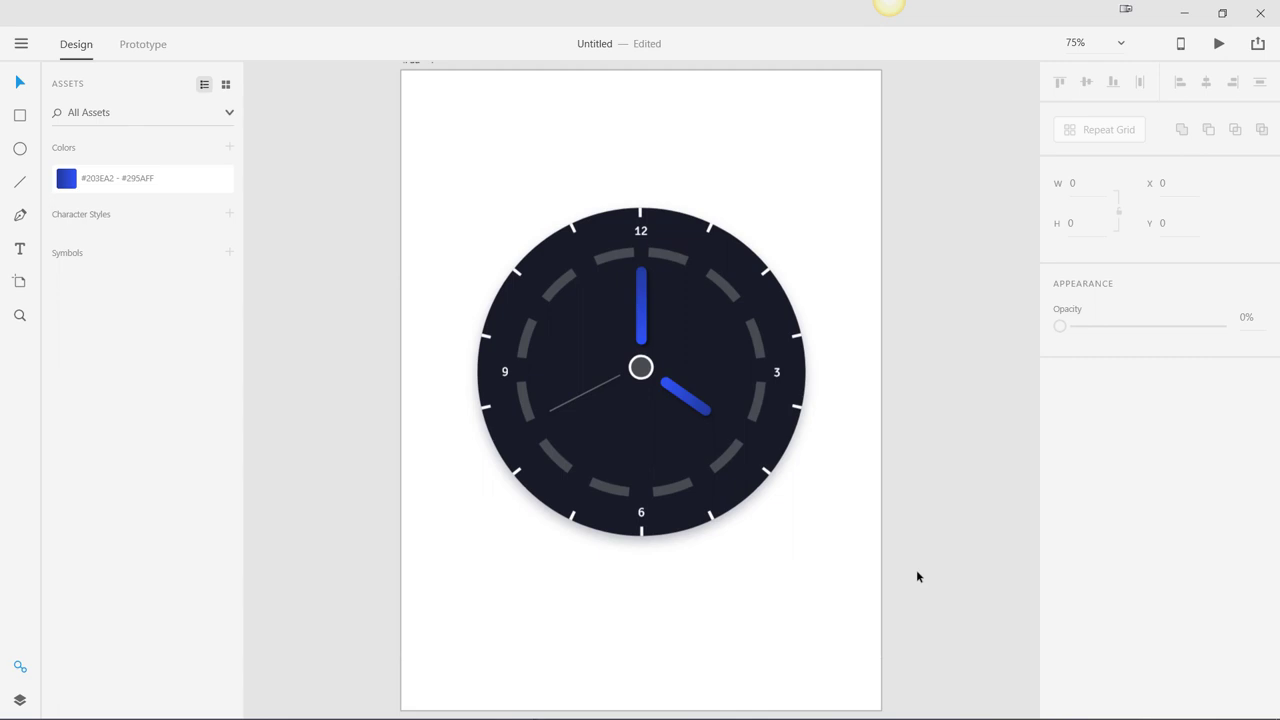
pyautogui.hotkey('ctrl', '-')
pyautogui.hotkey('ctrl', '1')
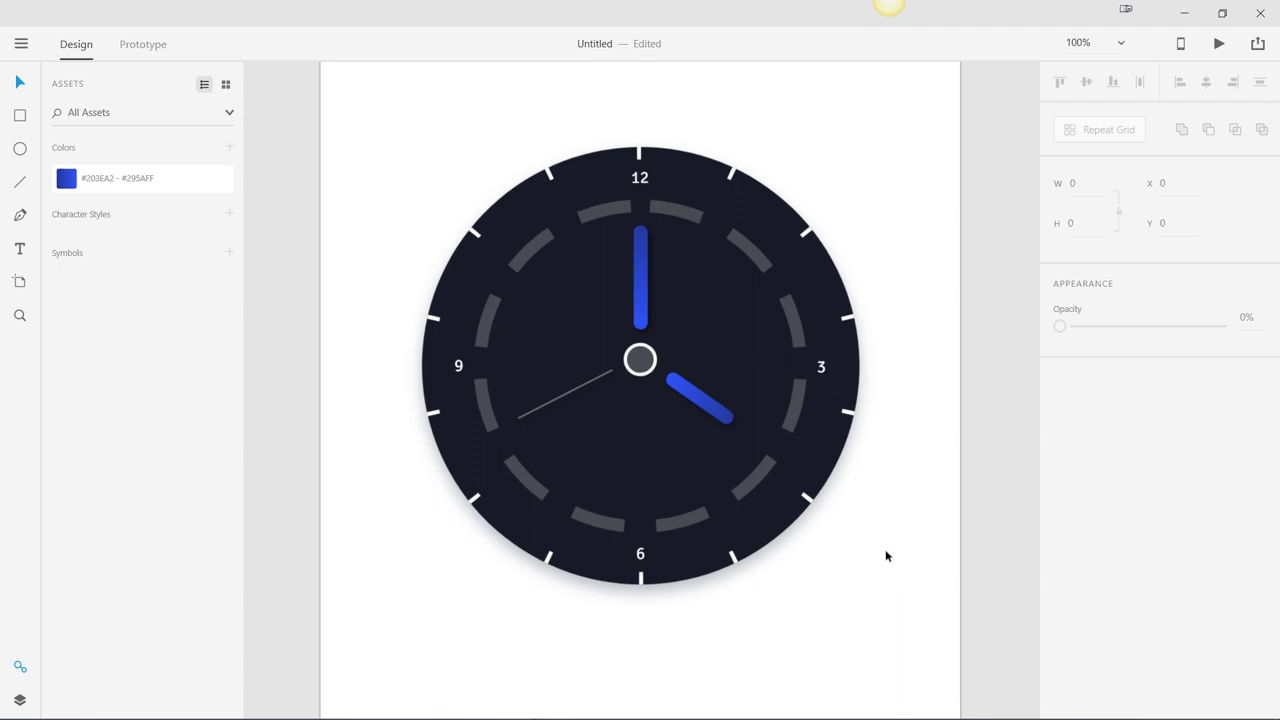
# Add a shadow to the clock's centre hub and deselect it
pyautogui.click(643, 372)
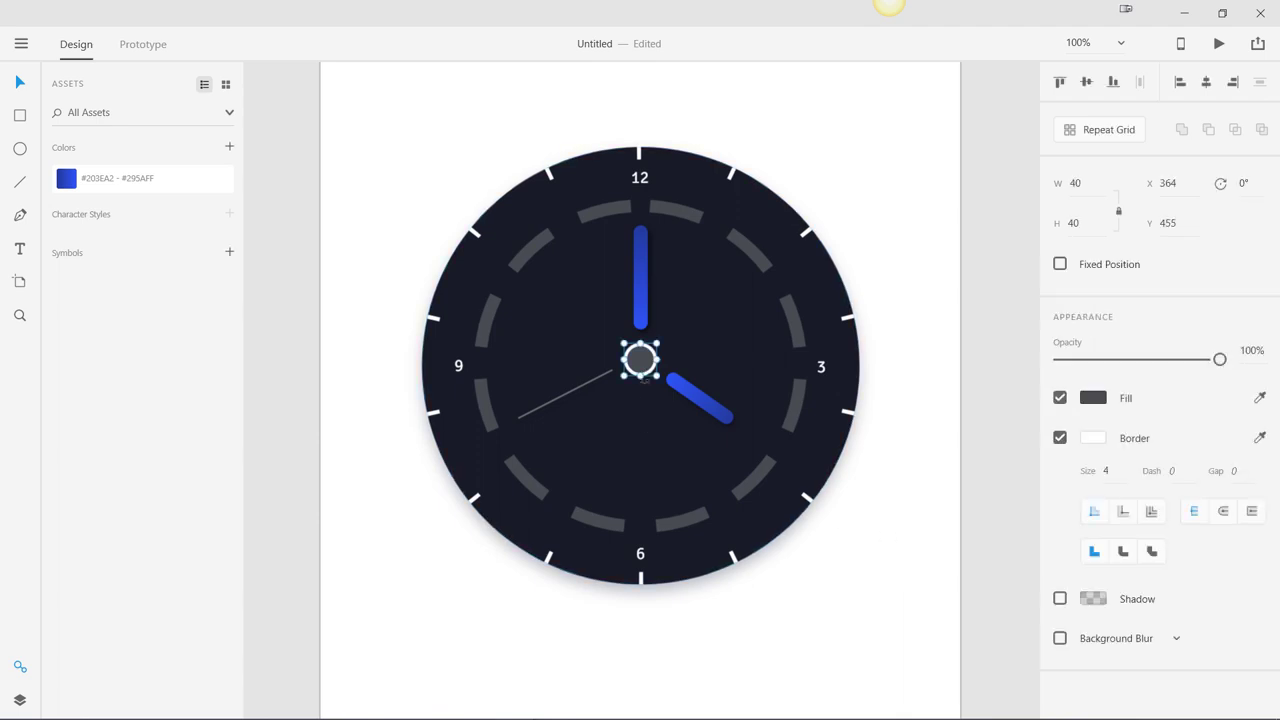
pyautogui.click(1060, 598)
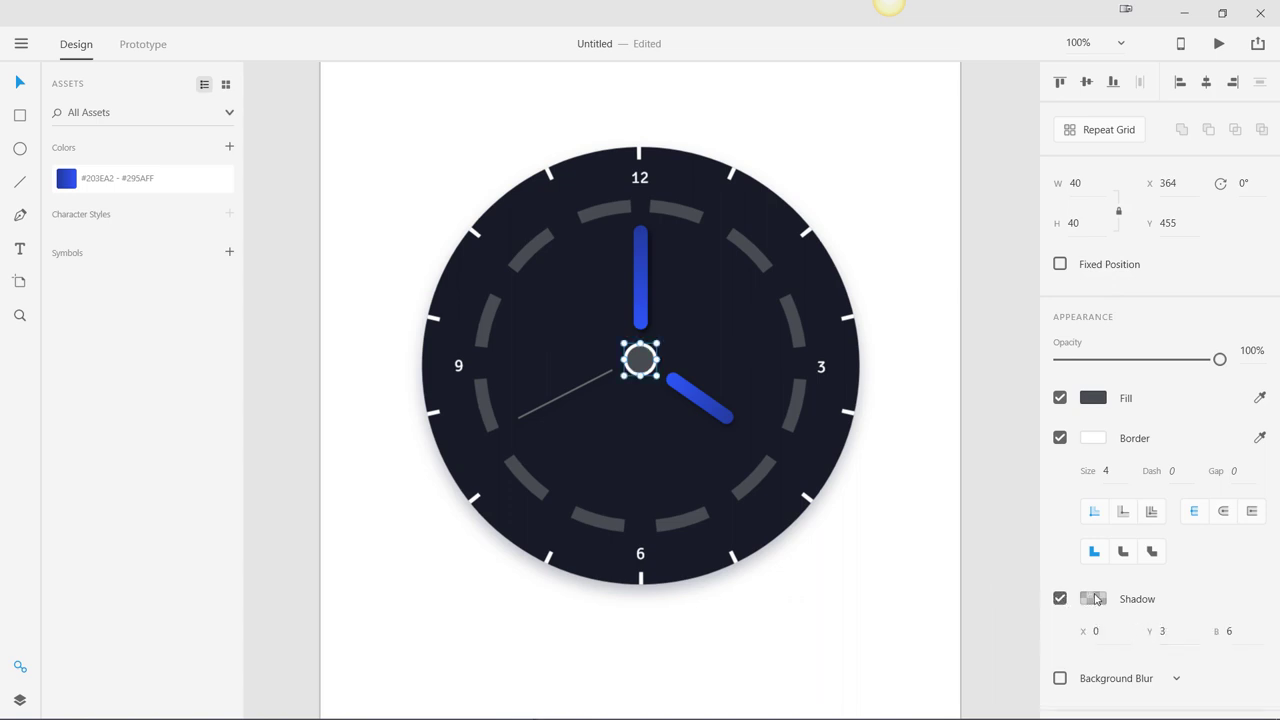
pyautogui.click(851, 574)
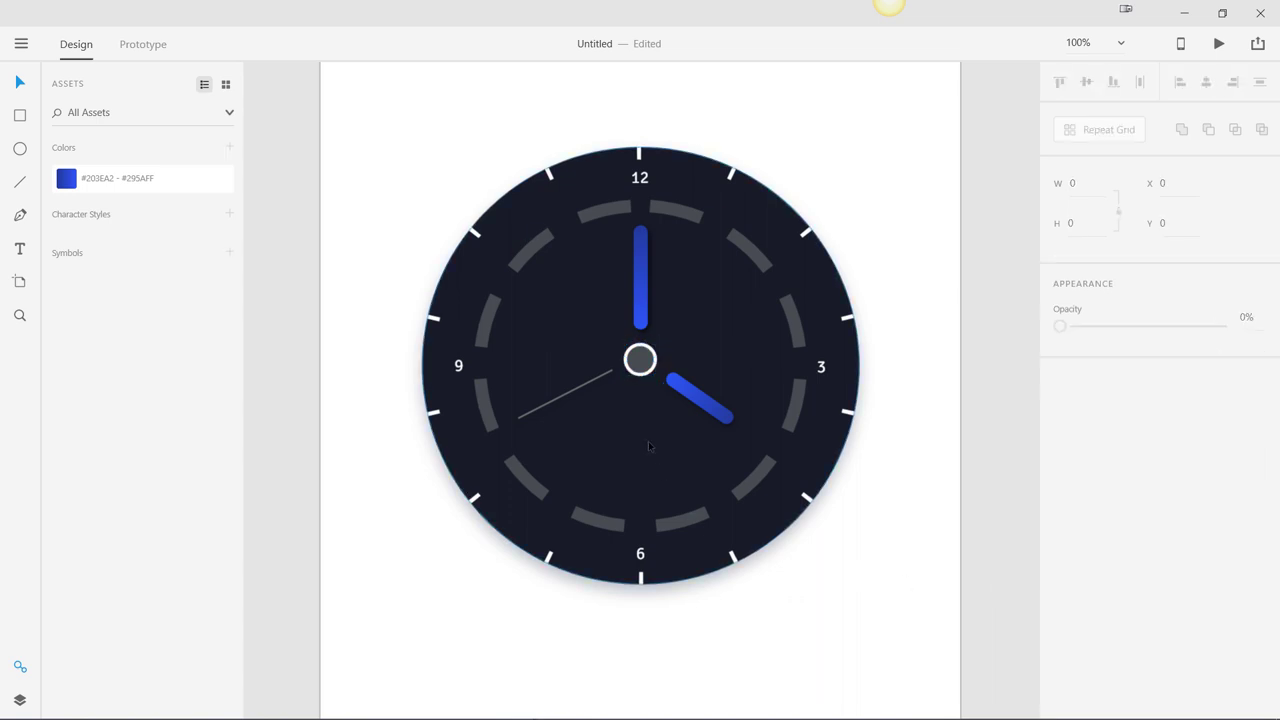
# Set the shadow colour opacity of the thin second hand to 30%
pyautogui.click(641, 283)
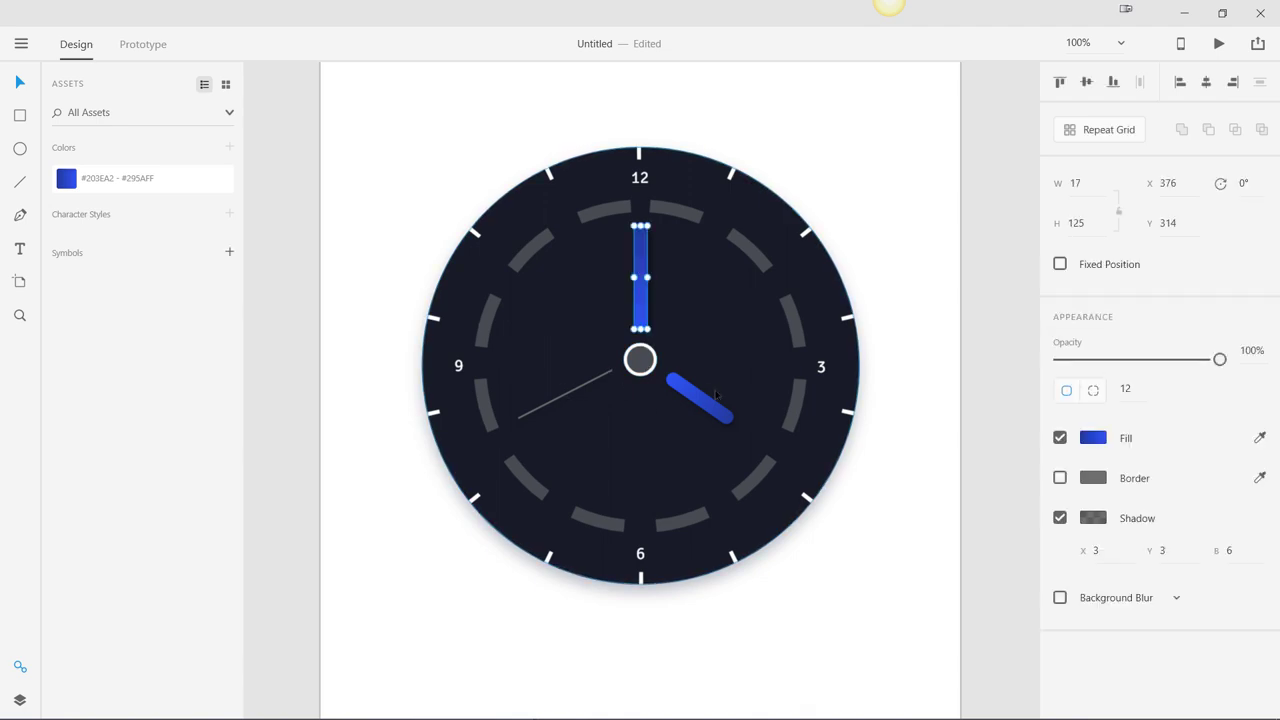
pyautogui.click(577, 395)
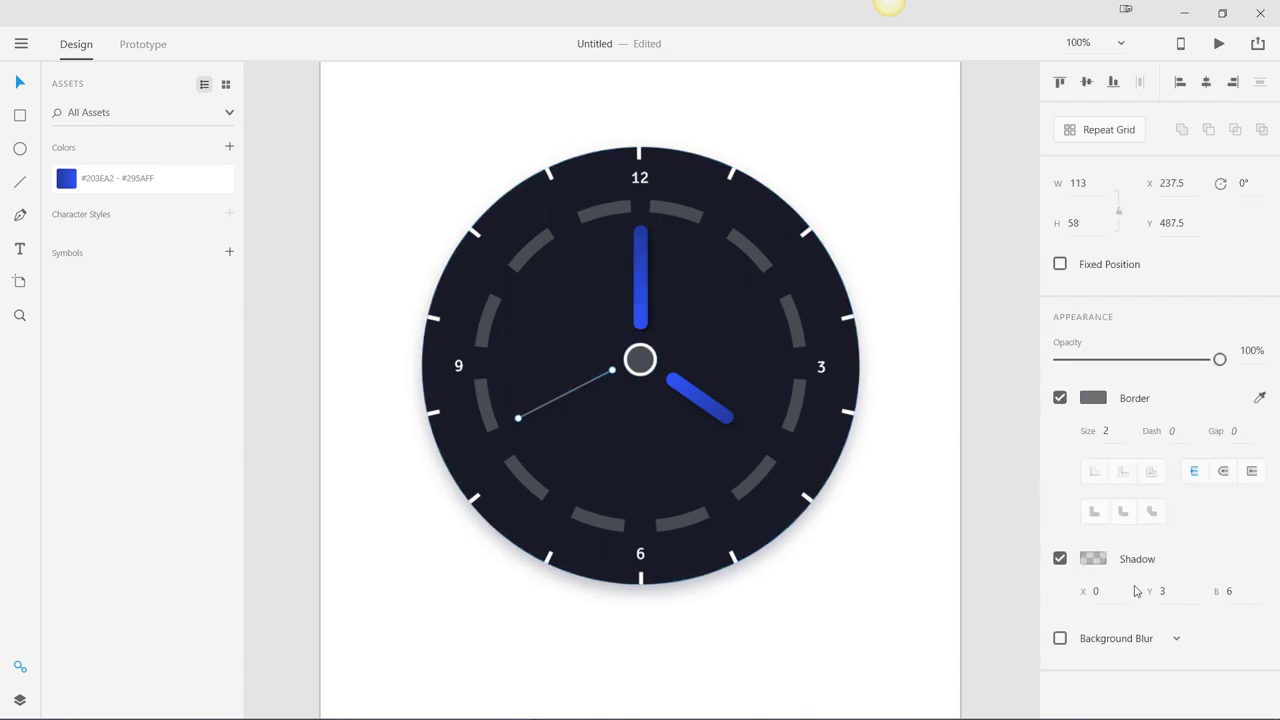
pyautogui.click(1093, 558)
pyautogui.moveTo(1010, 616); pyautogui.dragTo(973, 616)
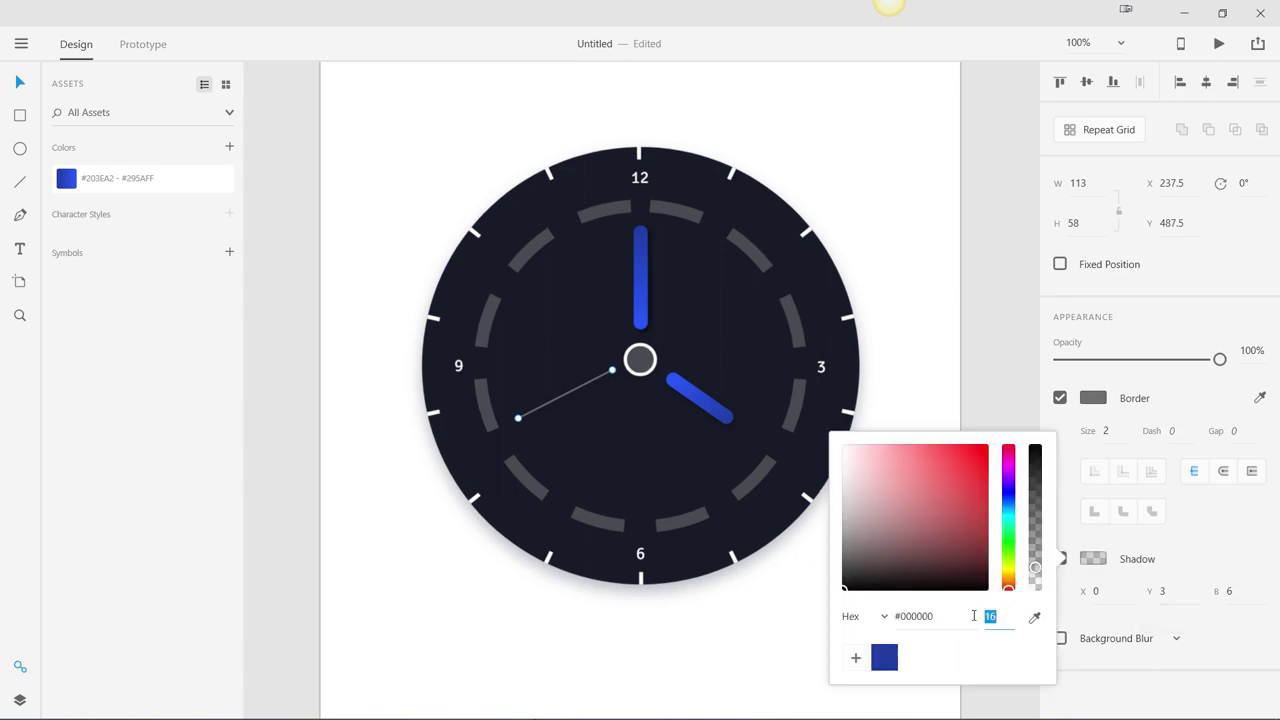
pyautogui.write('30')
pyautogui.press('Return')
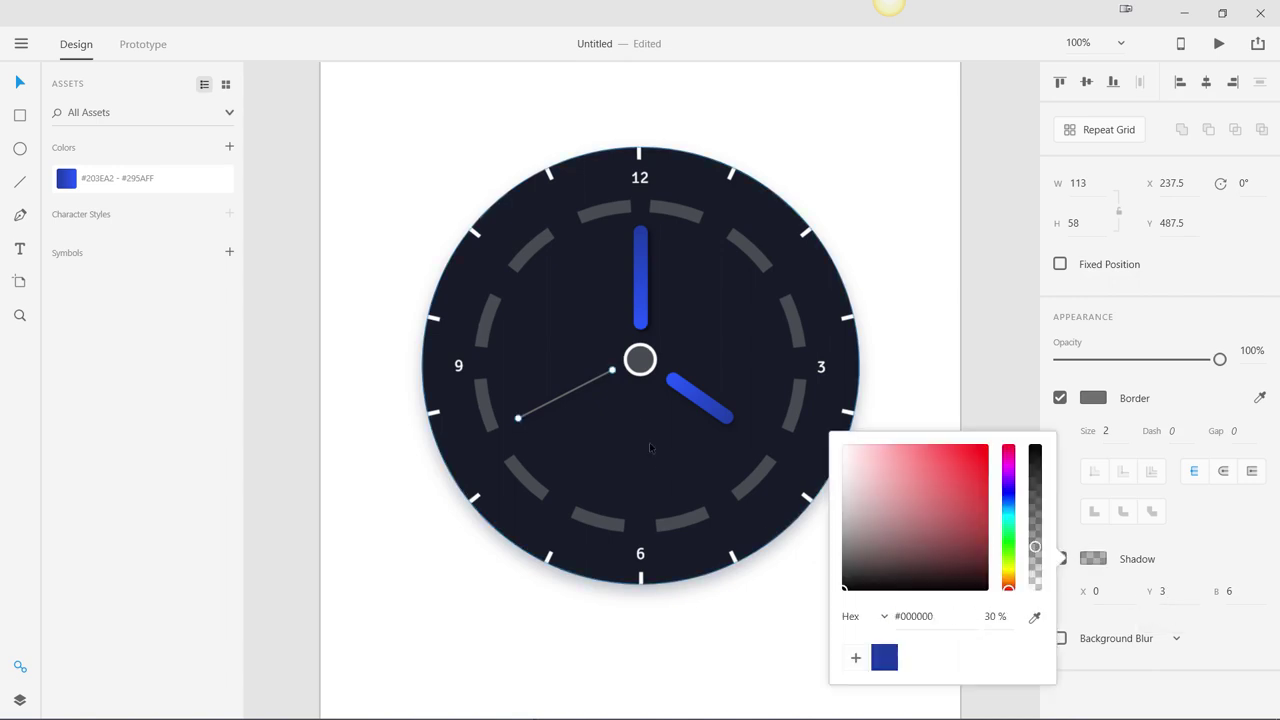
# Remove the centre hub's fill while keeping its white border, and deselect the hub
pyautogui.click(636, 365)
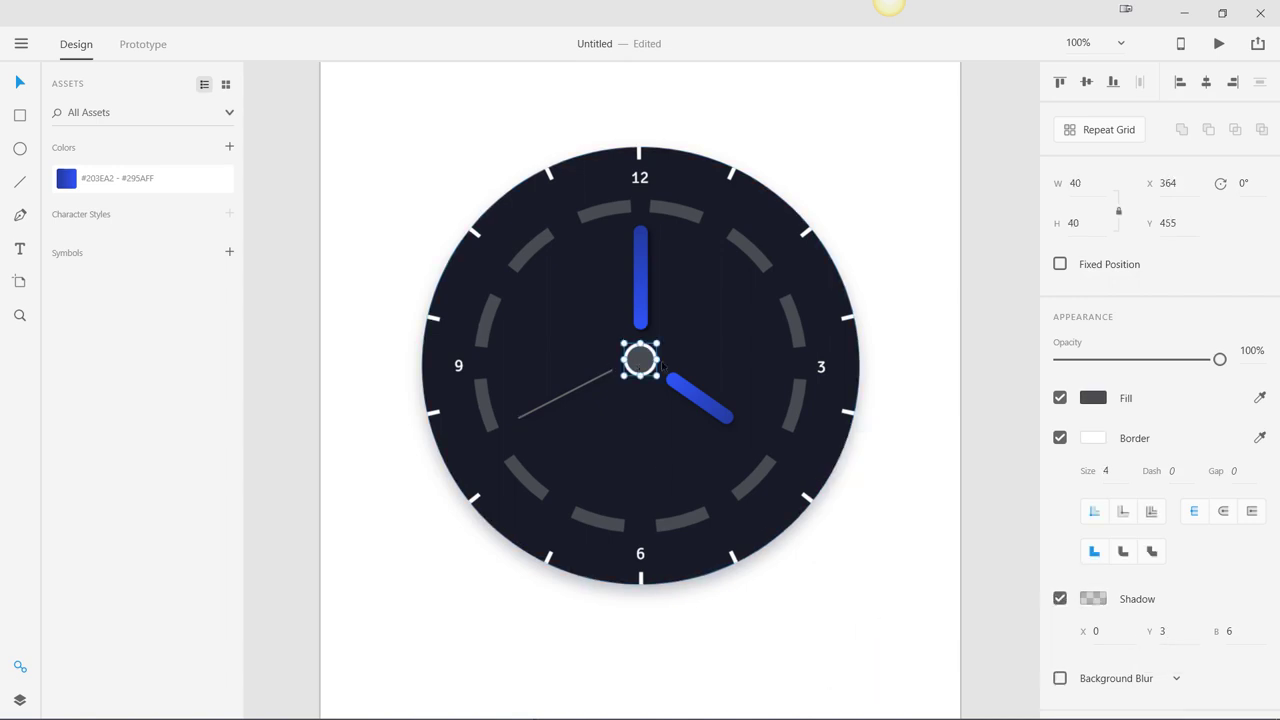
pyautogui.click(1060, 438)
pyautogui.click(1060, 438)
pyautogui.click(1060, 398)
pyautogui.click(310, 336)
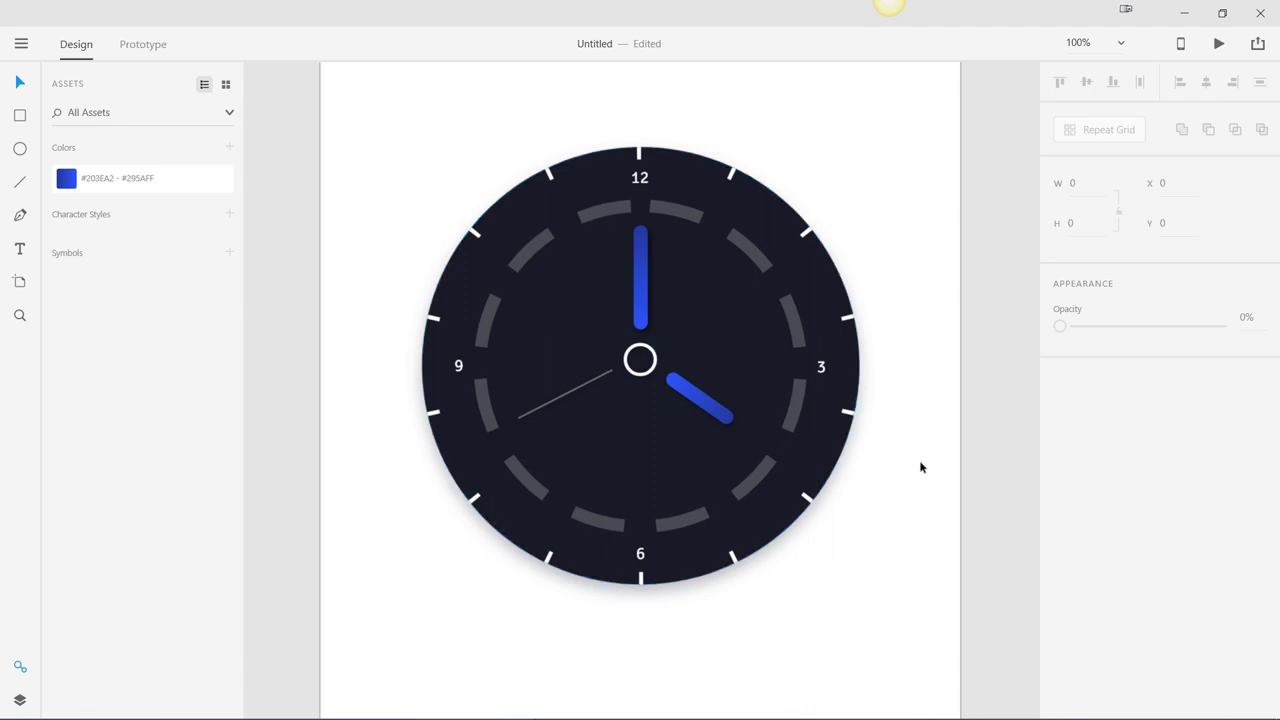
pyautogui.hotkey('ctrl', '-')
pyautogui.hotkey('ctrl', '-')
pyautogui.hotkey('ctrl', '=')
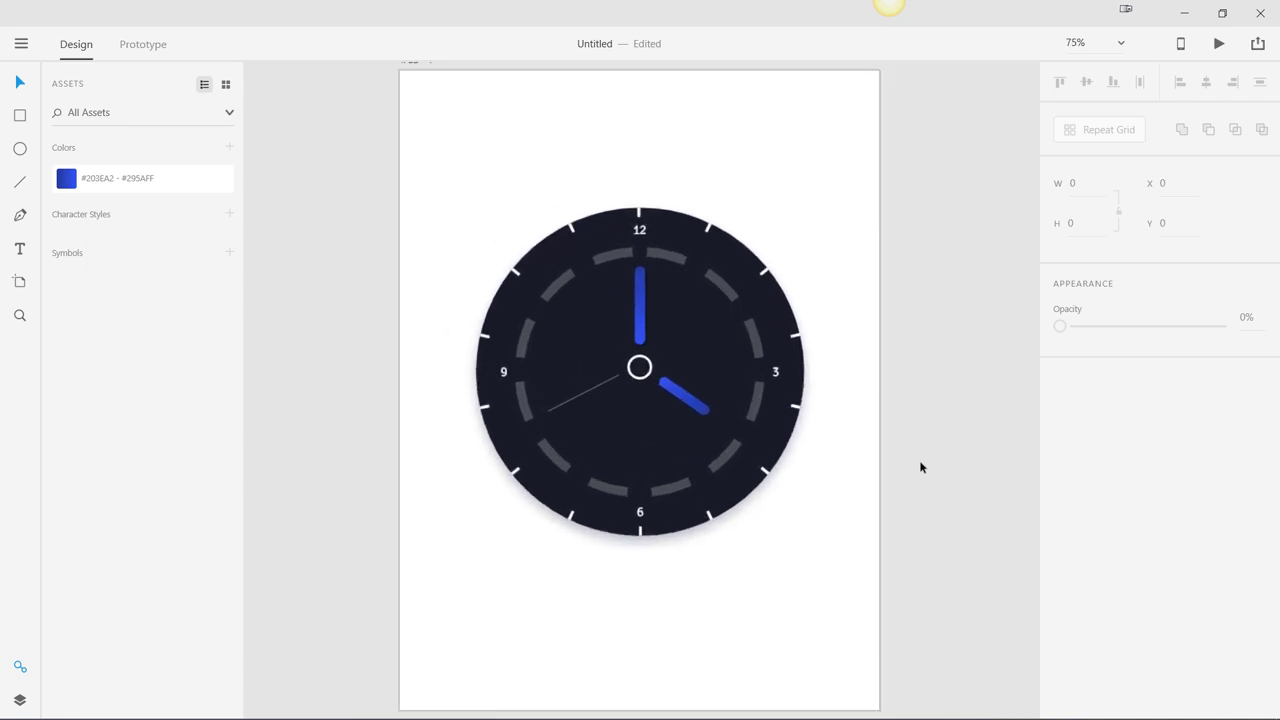
pyautogui.hotkey('ctrl', '=')
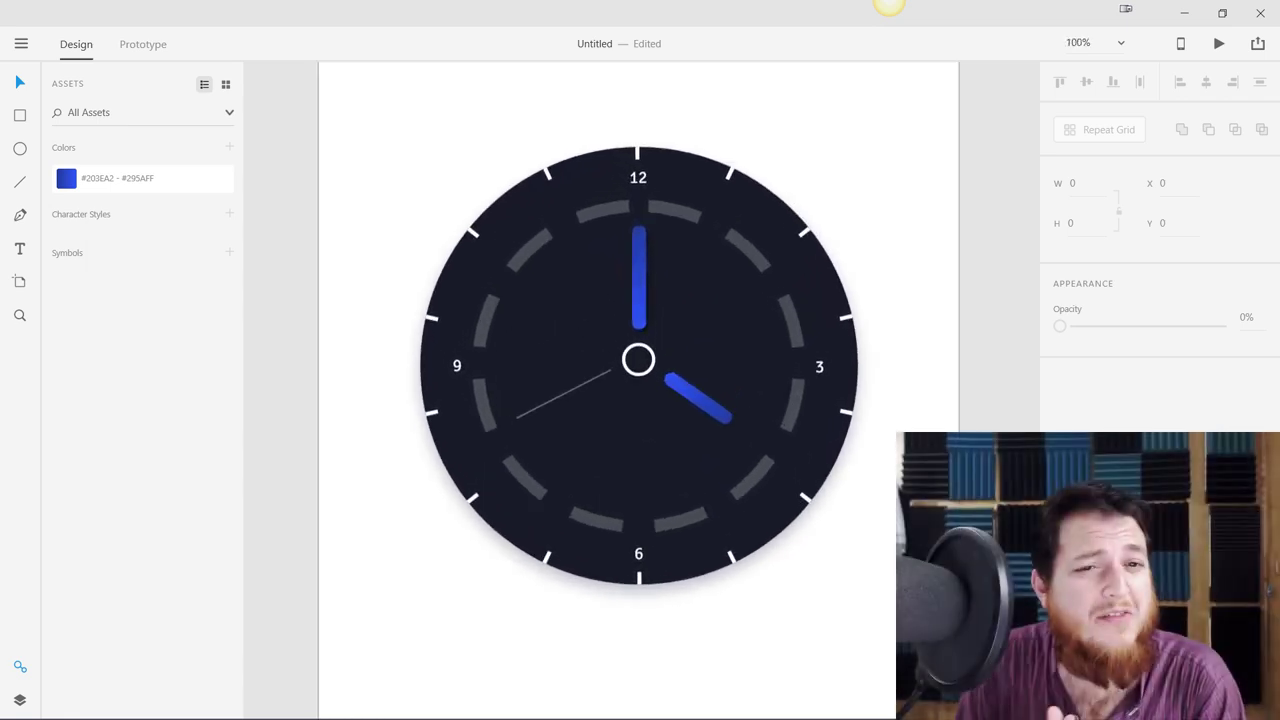